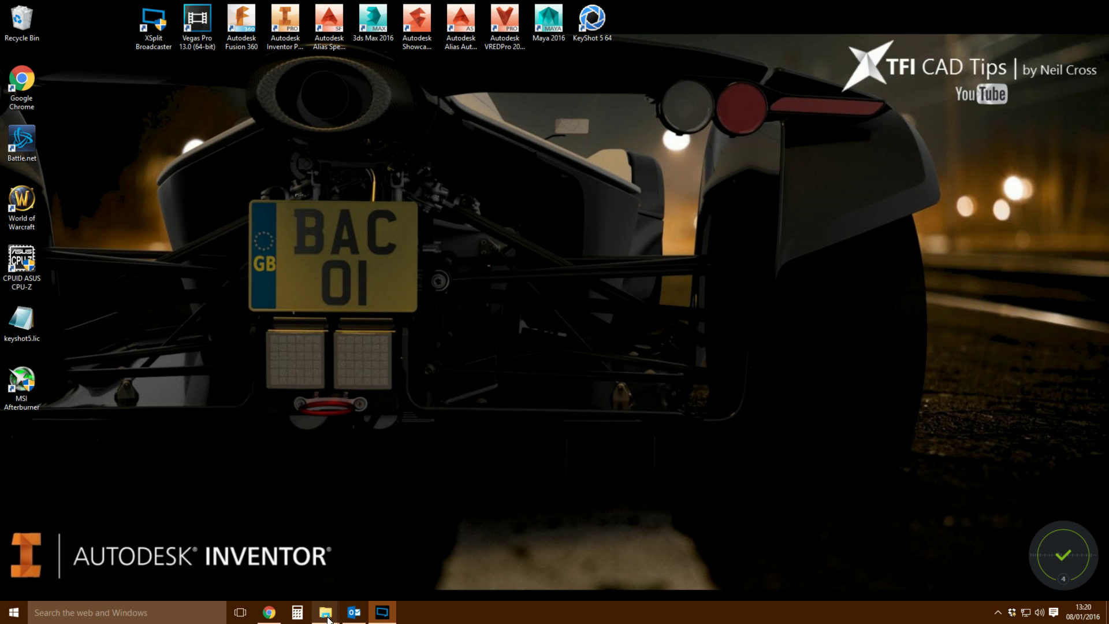
Open the Inventor 2016 SDK folder at C:\Users\Public\Public Documents\Autodesk\Inventor 2016\SDK and select the UserTools folder.
mouse_move(325, 611)
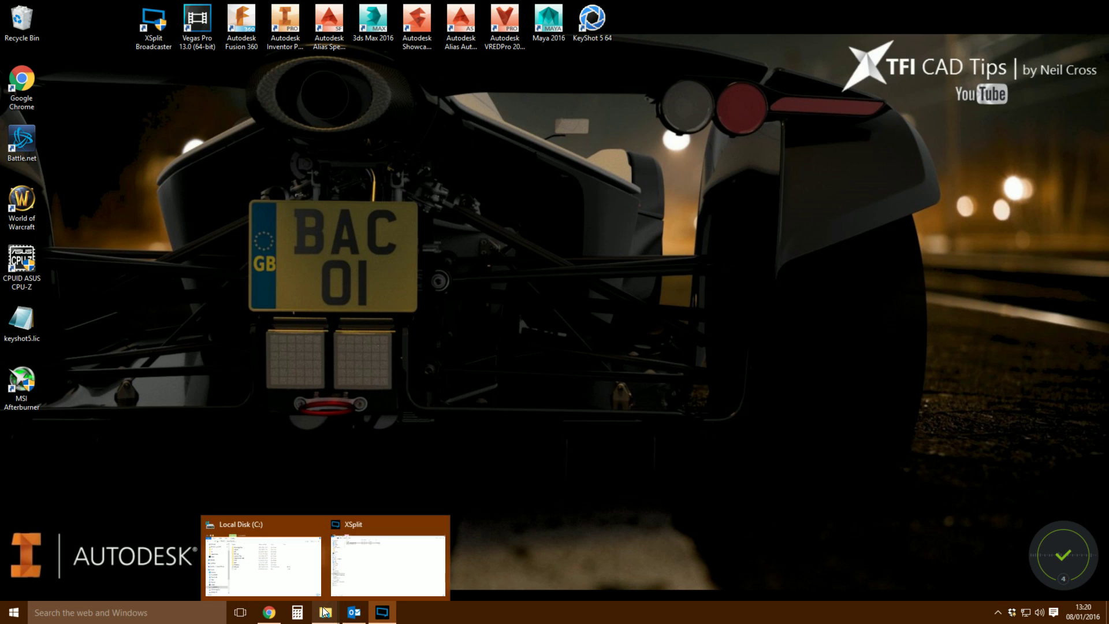
left_click(306, 590)
double_click(433, 230)
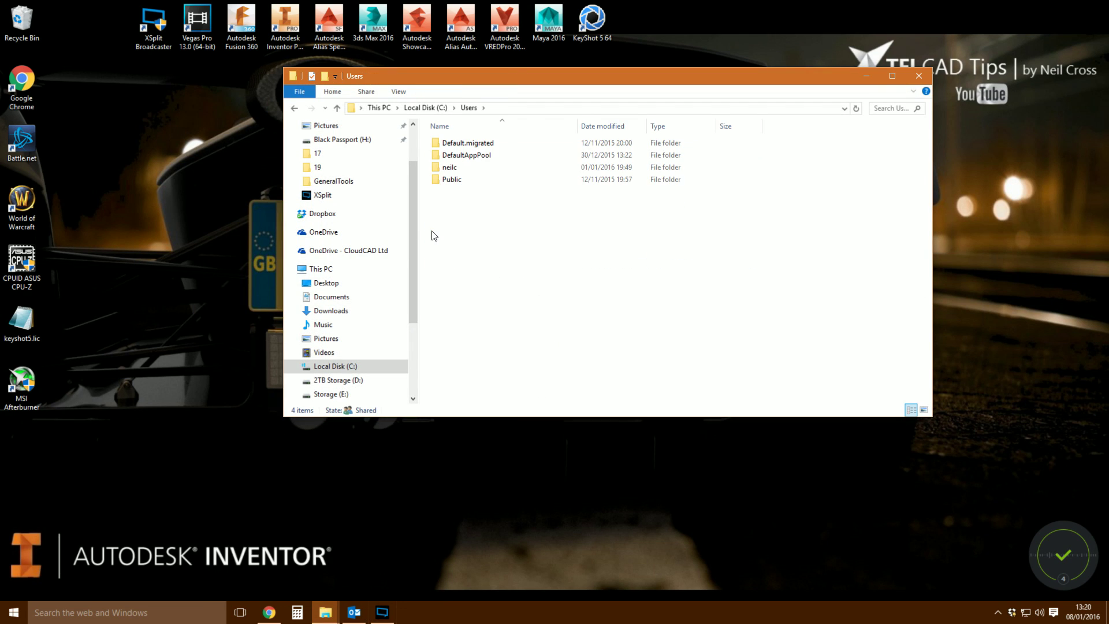
double_click(453, 179)
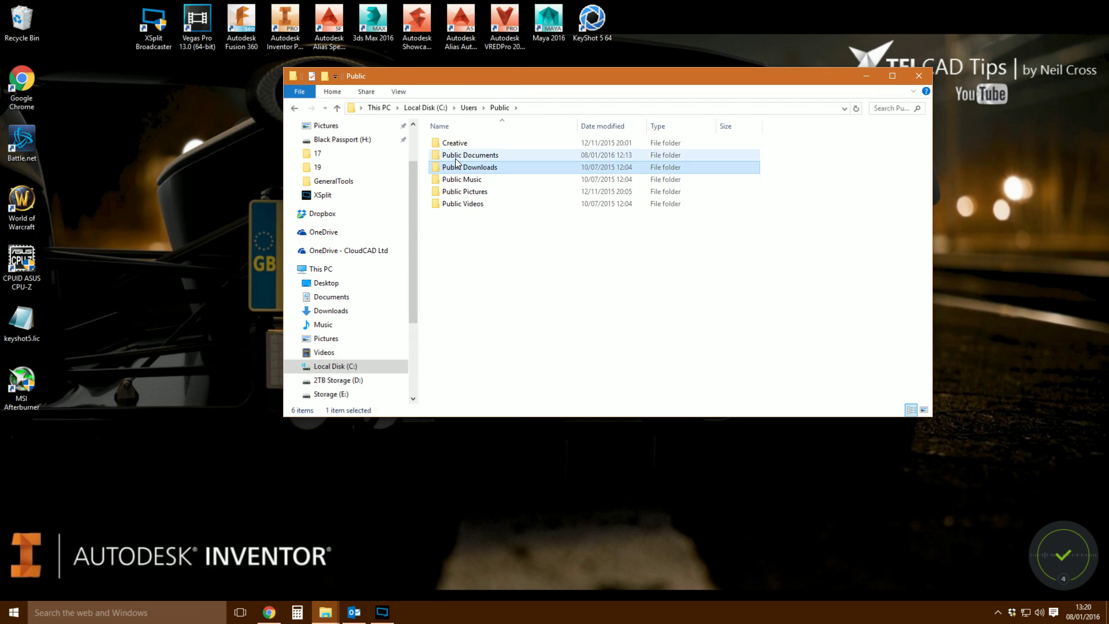
double_click(456, 155)
double_click(458, 144)
double_click(456, 181)
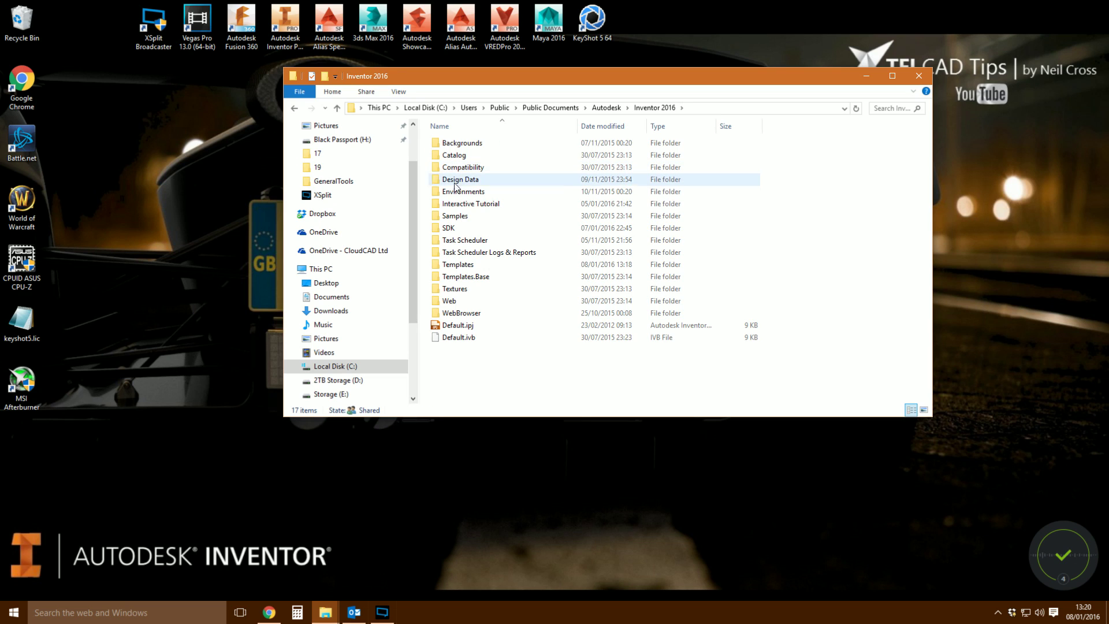
double_click(450, 228)
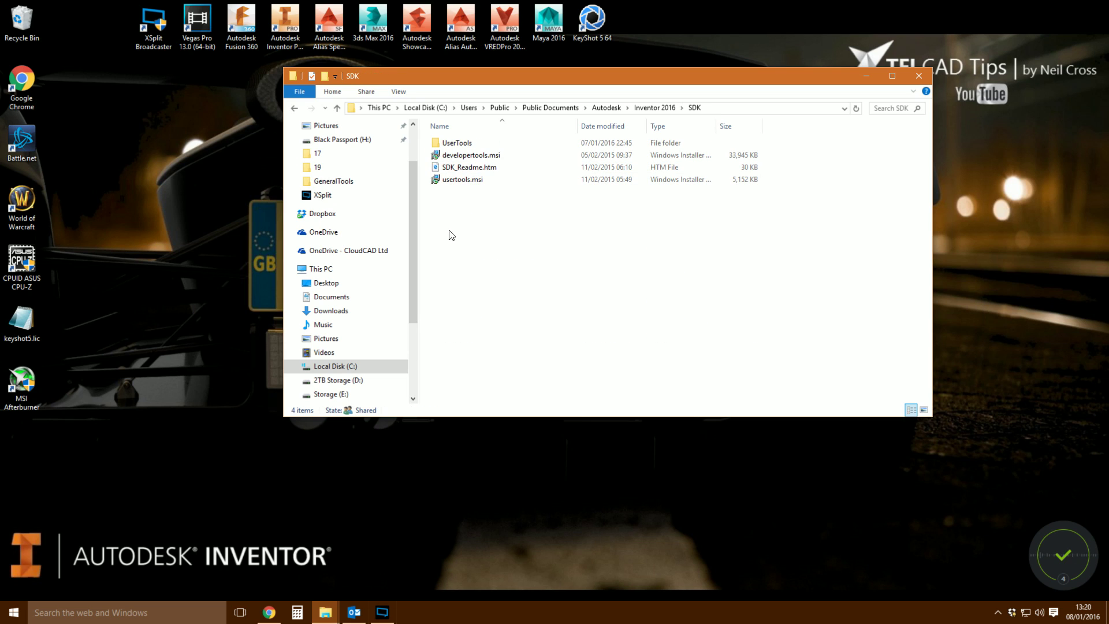
left_click(444, 145)
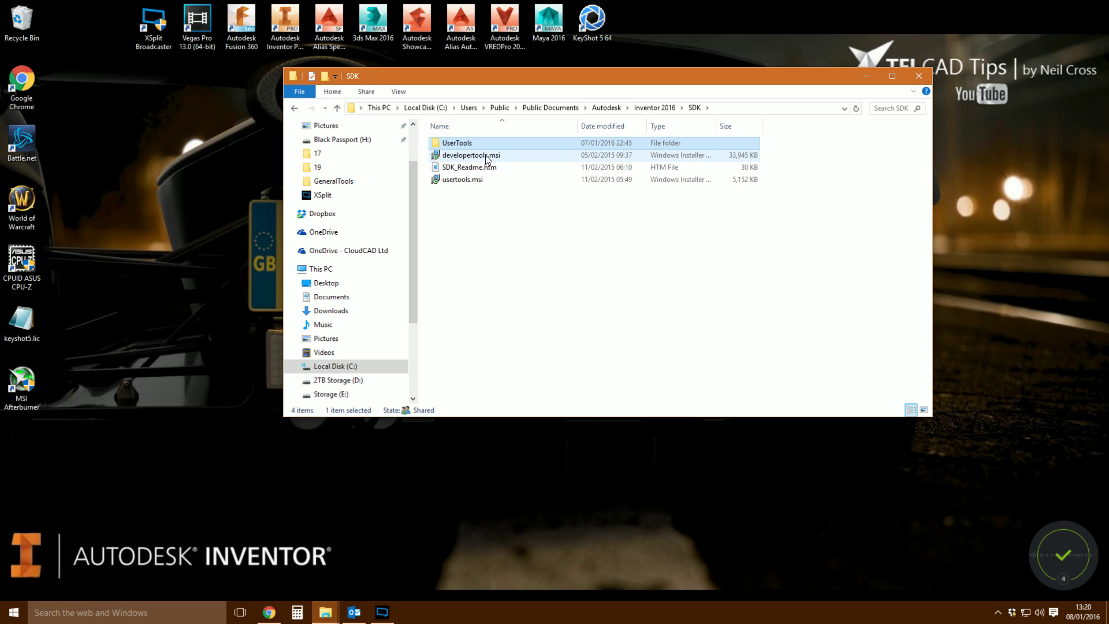
Launch the usertools.msi installer and exit its setup wizard without repairing or removing anything.
double_click(459, 180)
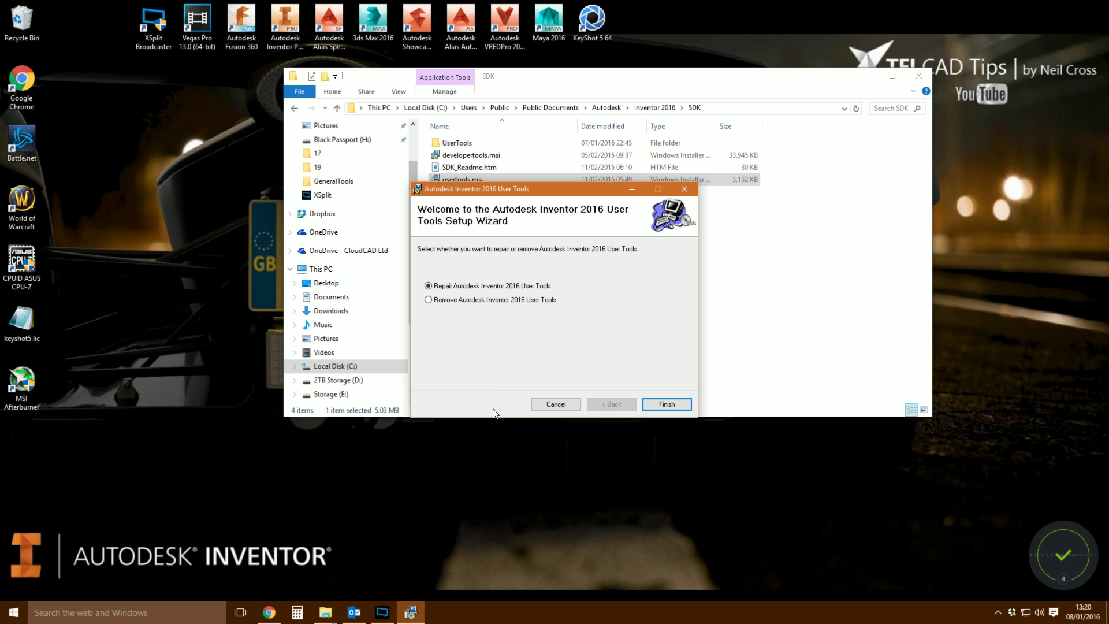
left_click(572, 404)
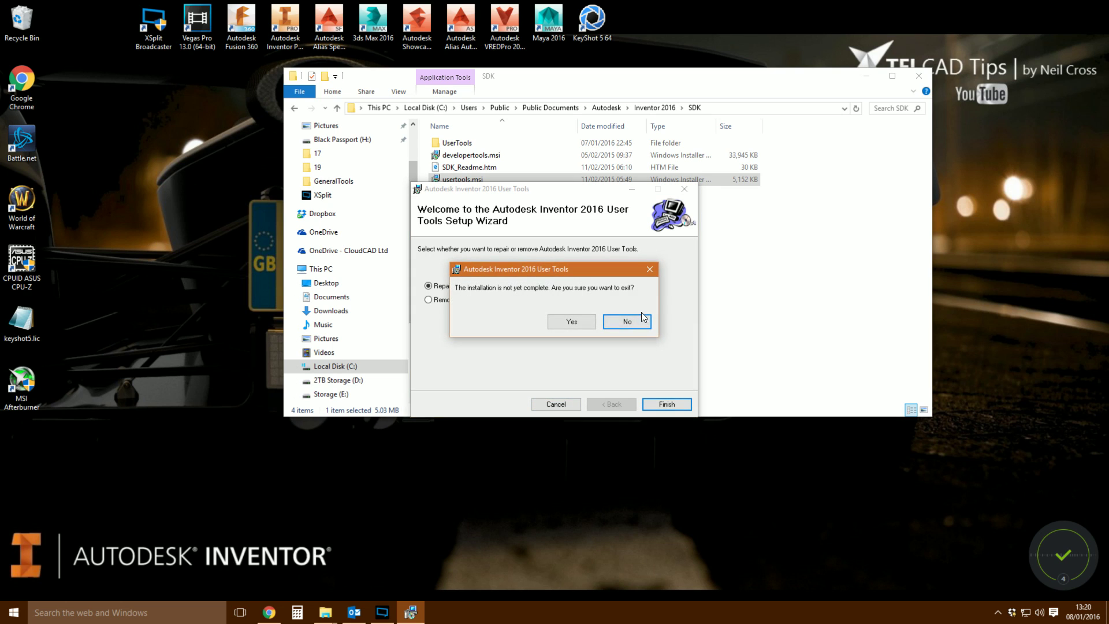
left_click(570, 320)
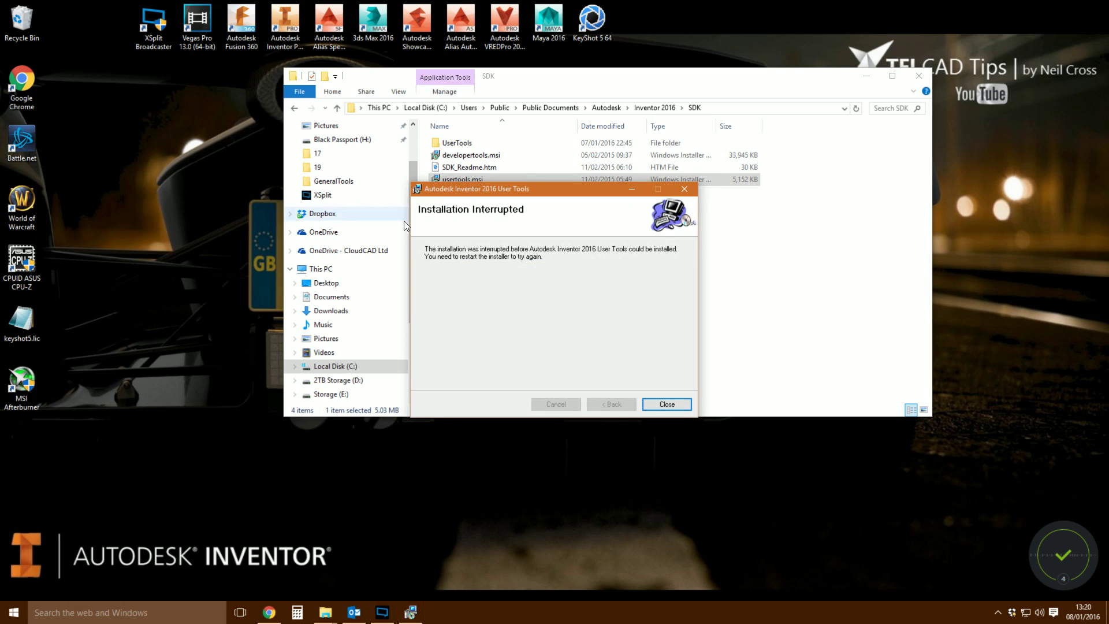
left_click(682, 404)
Open the Bin folder of DrawingTools inside UserTools and run RegisterDrawingTools.exe to register the add-in.
left_click(457, 145)
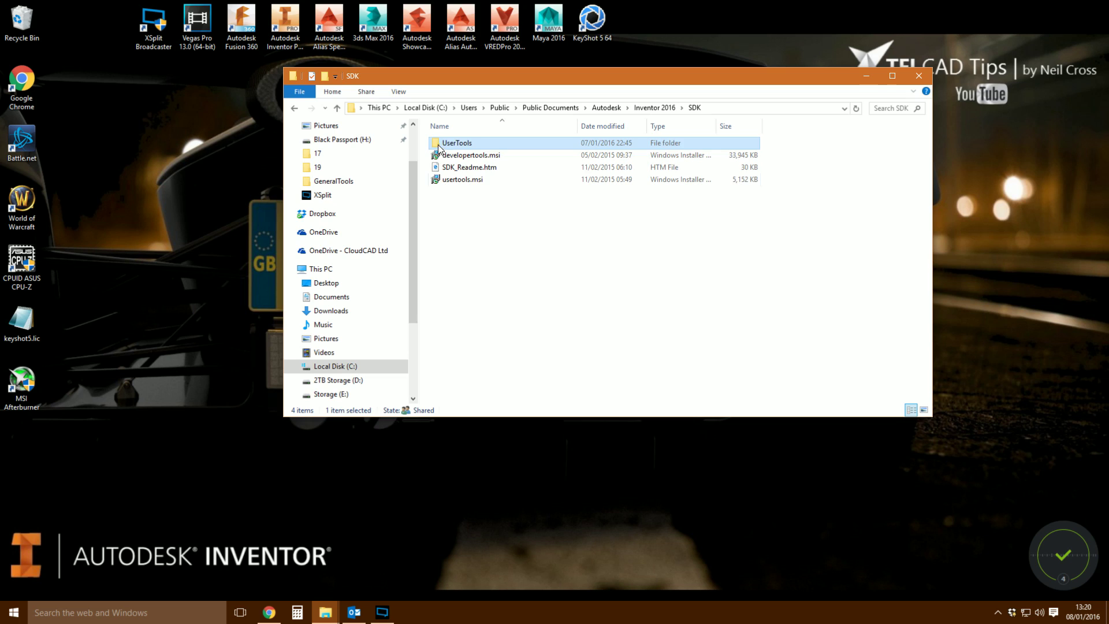
double_click(456, 144)
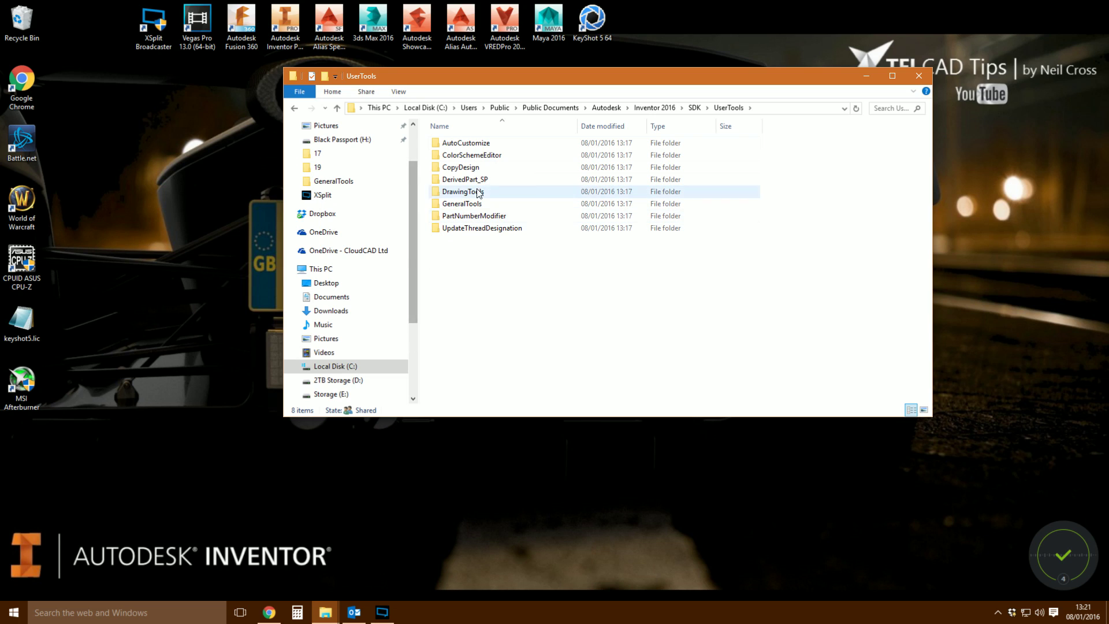
left_click(482, 155)
left_click(483, 169)
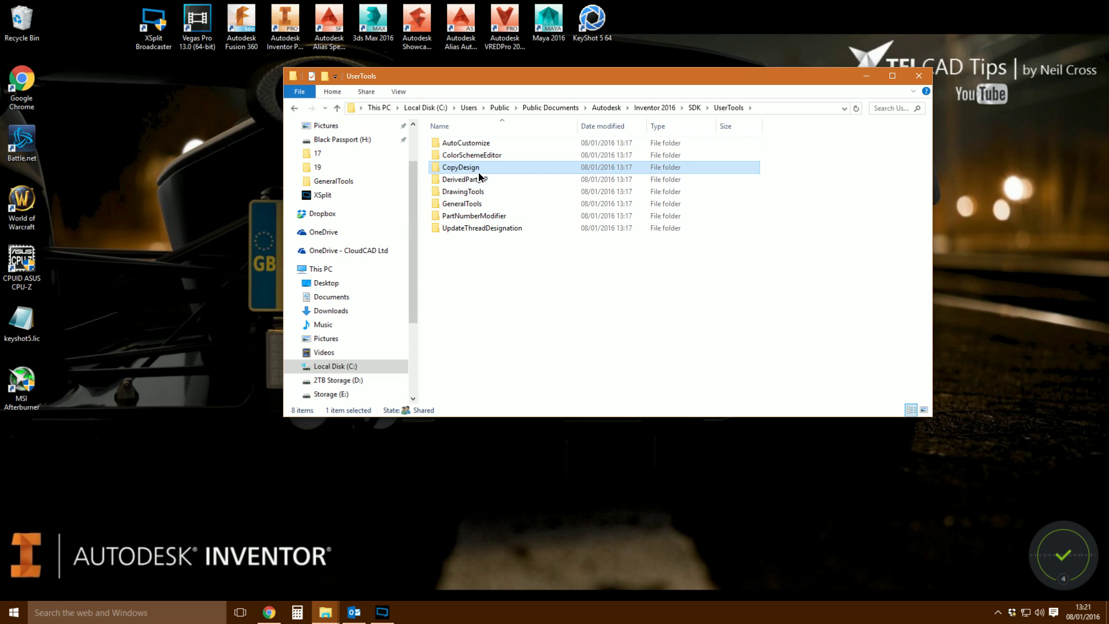
left_click(467, 195)
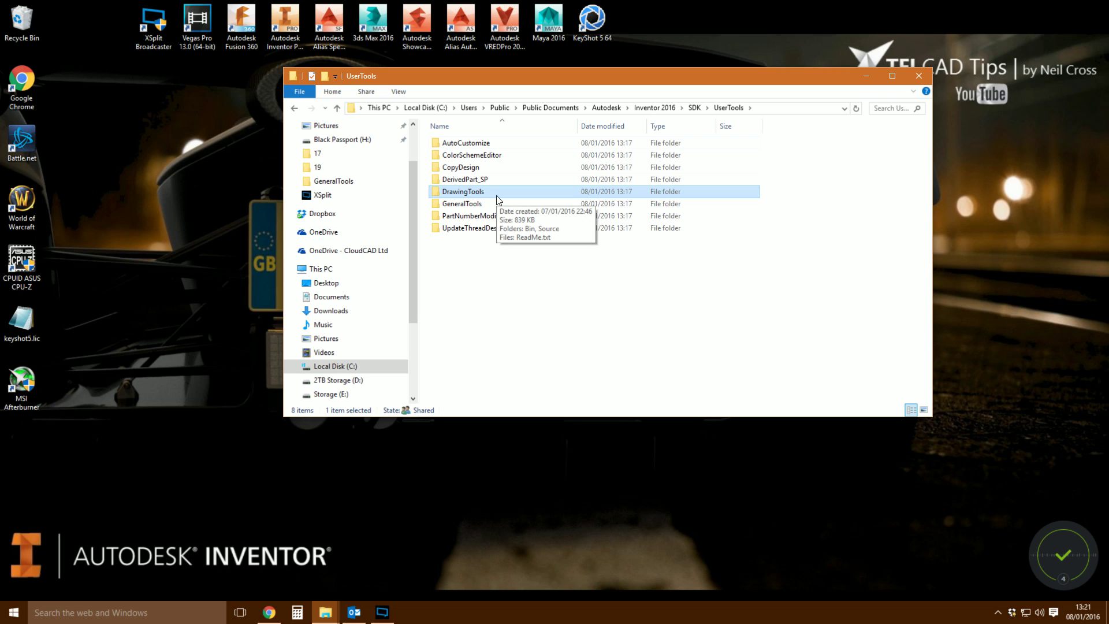
double_click(466, 195)
double_click(450, 145)
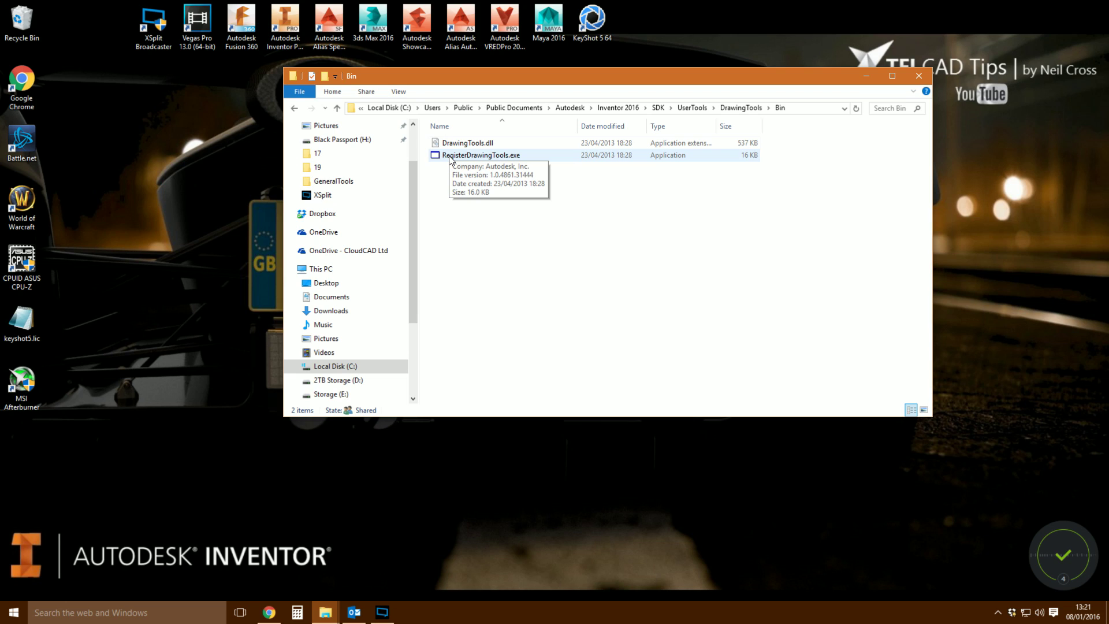
double_click(449, 155)
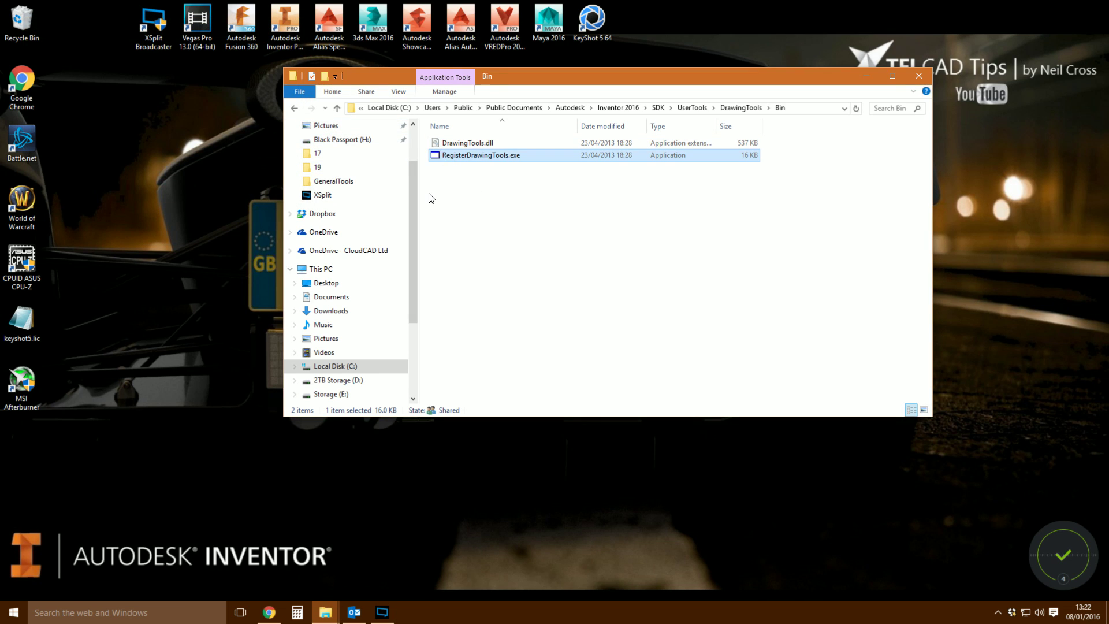
Go back to UserTools, read the Readme.txt in the GeneralTools folder and close it.
left_click(691, 108)
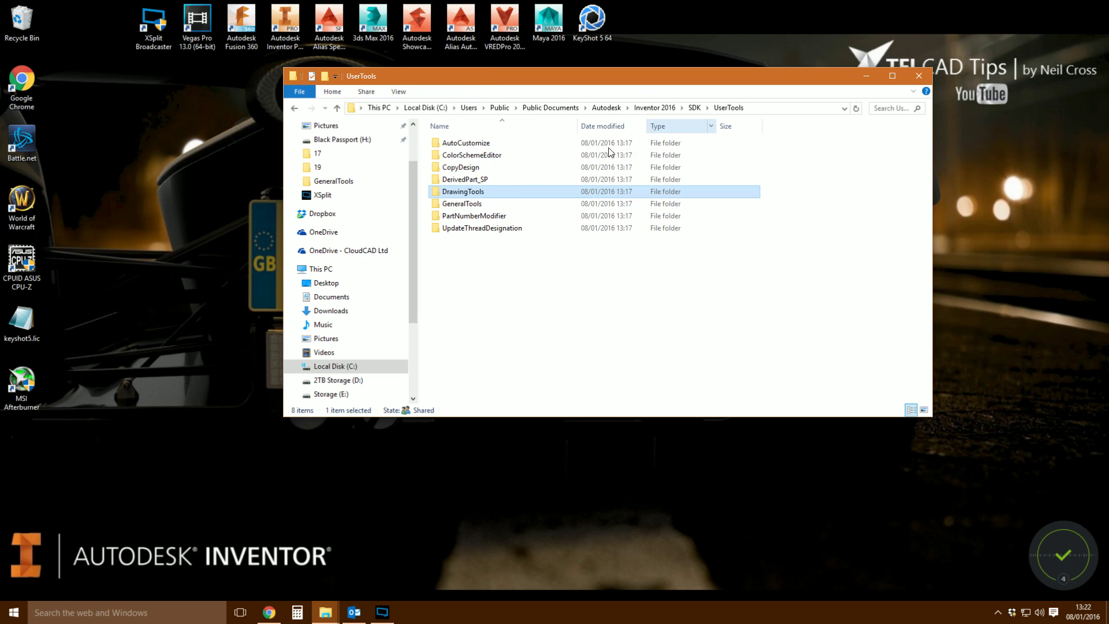
double_click(461, 204)
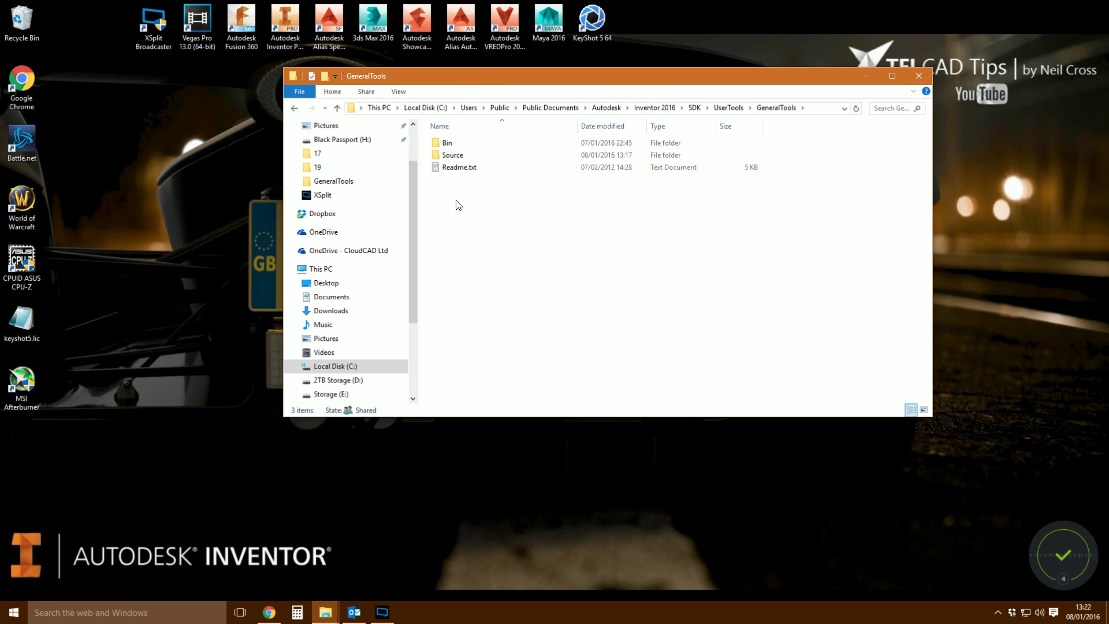
double_click(458, 169)
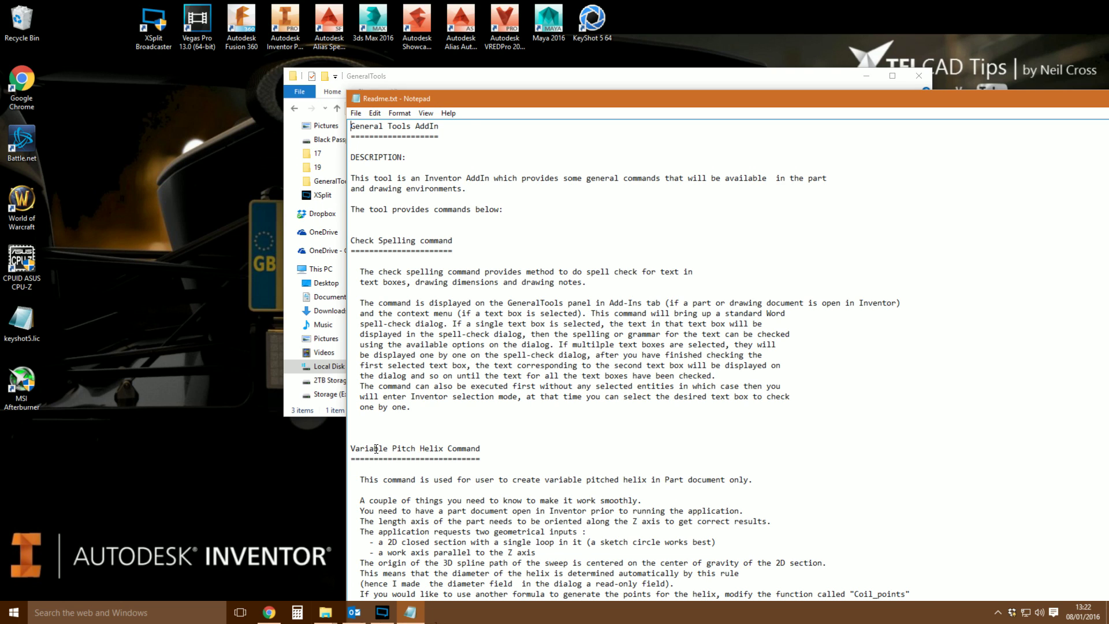
scroll(467, 481, "down", 9)
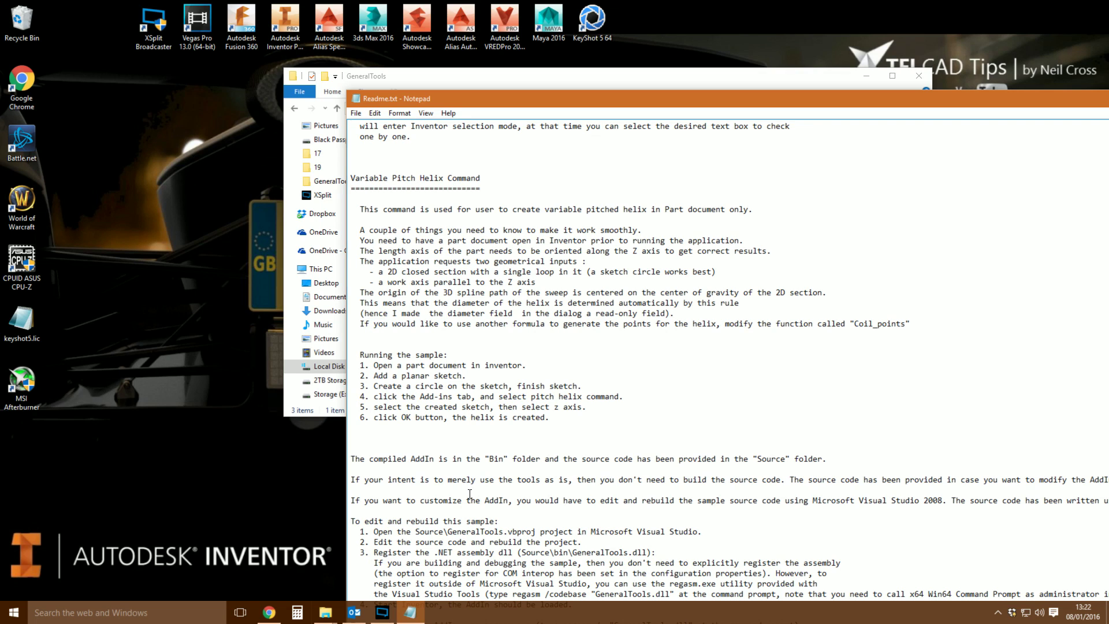
scroll(470, 494, "up", 8)
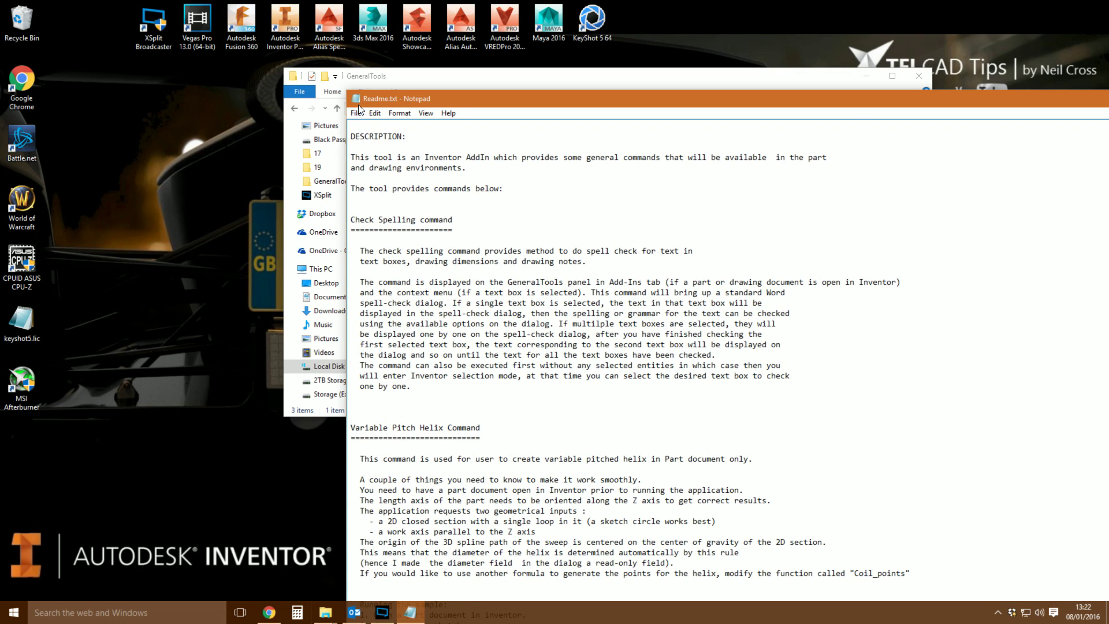
left_click(354, 100)
left_click(352, 101)
Open the Bin folder of GeneralTools and select the RegisterGeneralTools.exe file.
double_click(445, 143)
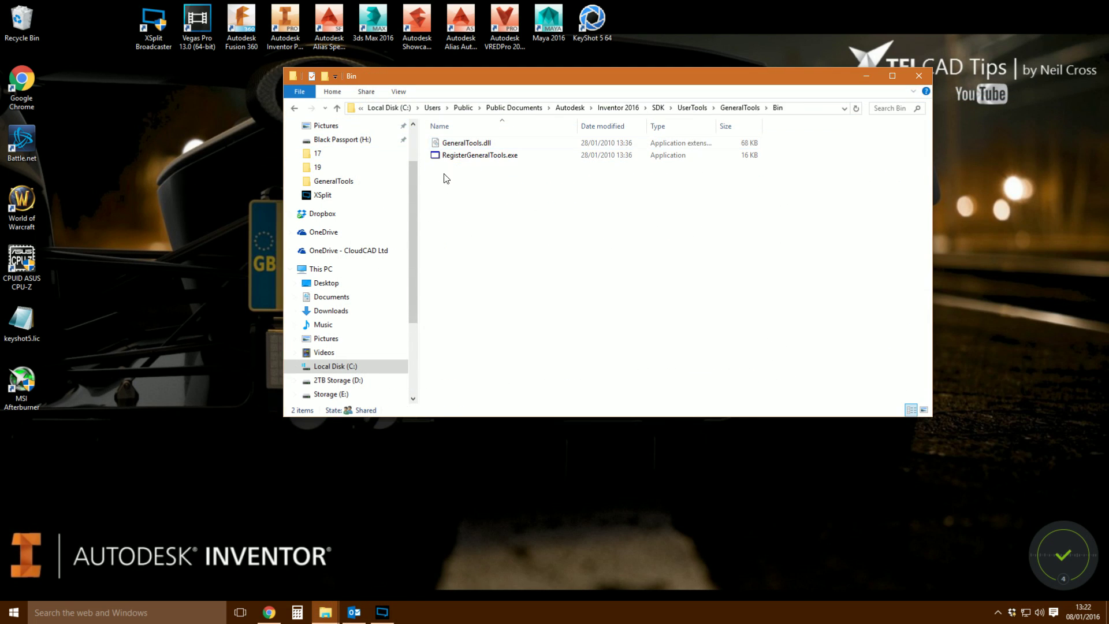
left_click(453, 158)
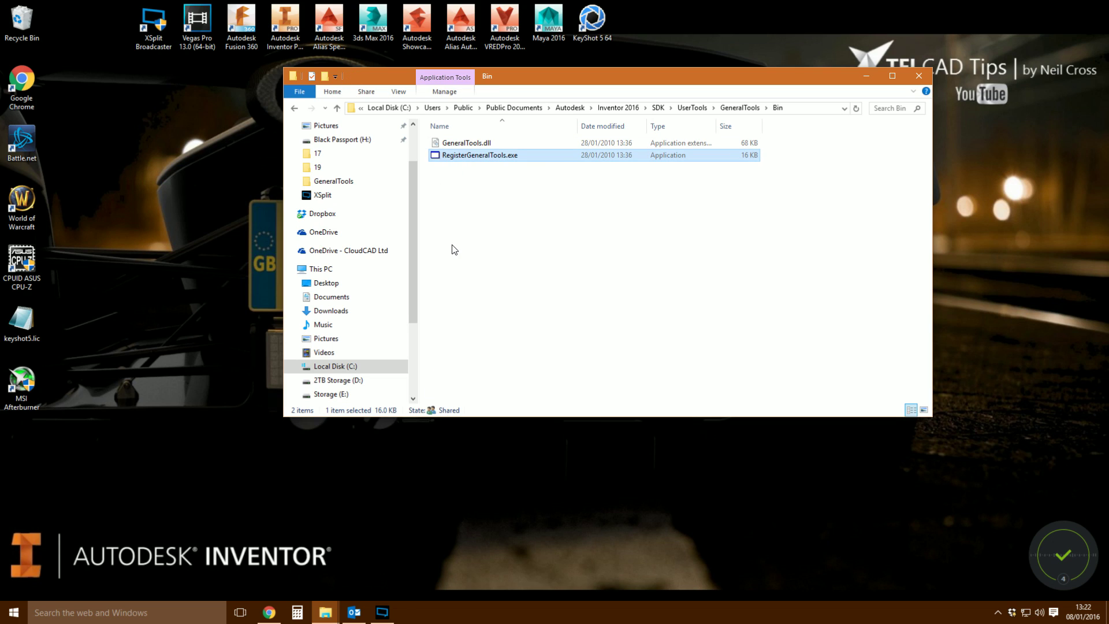
left_click(485, 144)
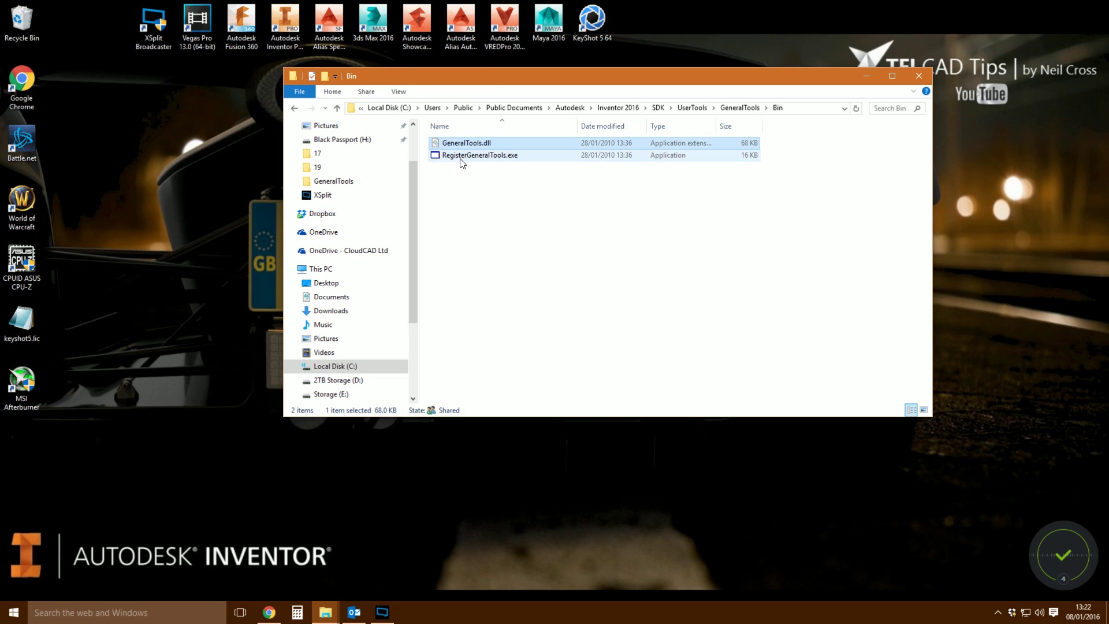
left_click(457, 157)
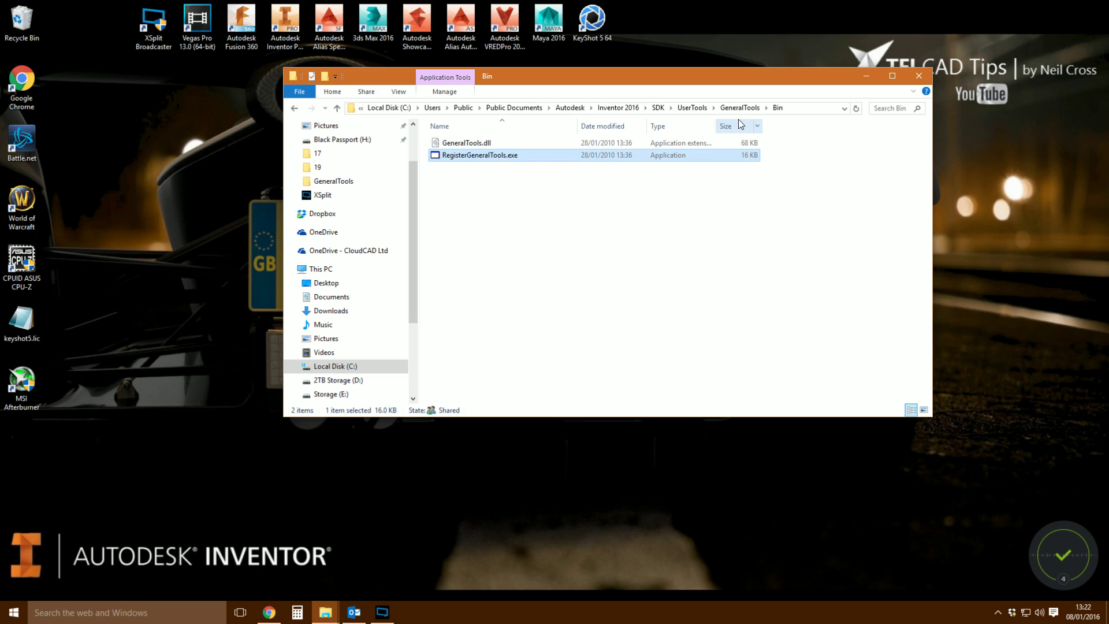
Return to the Bin folder of DrawingTools and select RegisterDrawingTools.exe.
left_click(697, 110)
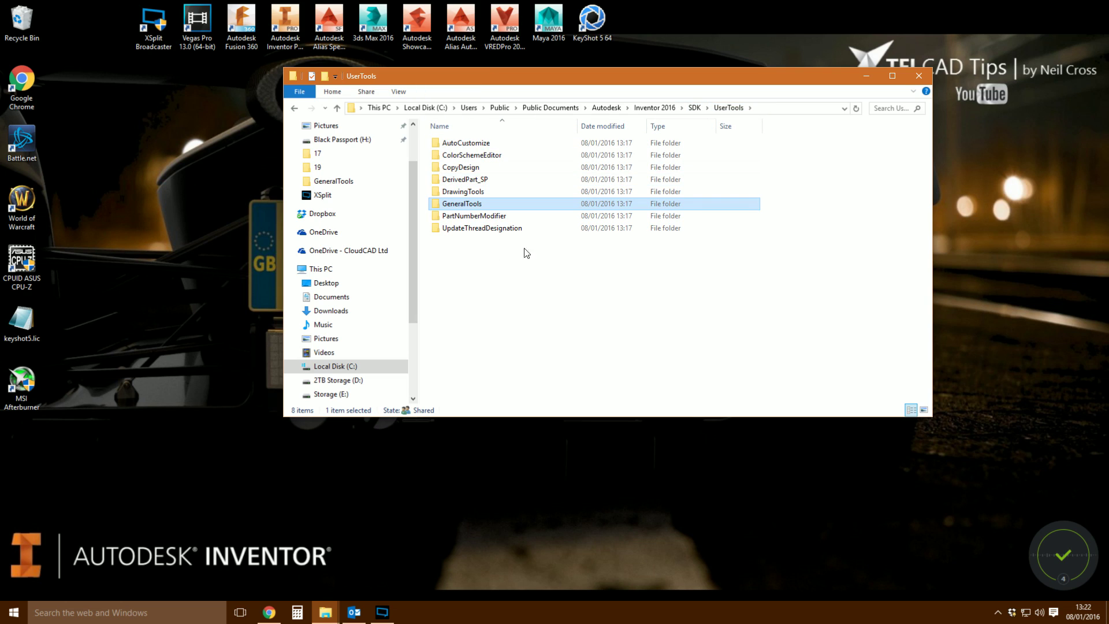
double_click(473, 191)
double_click(455, 147)
left_click(472, 157)
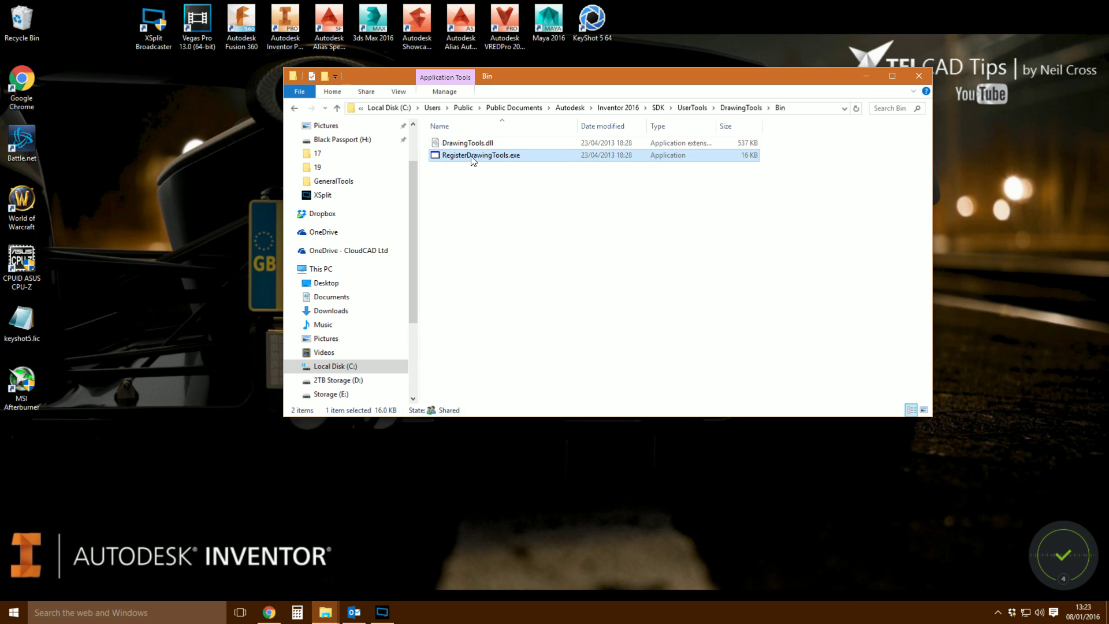
Launch Autodesk Inventor as administrator and create a new drawing from the standard.dwg template.
right_click(287, 25)
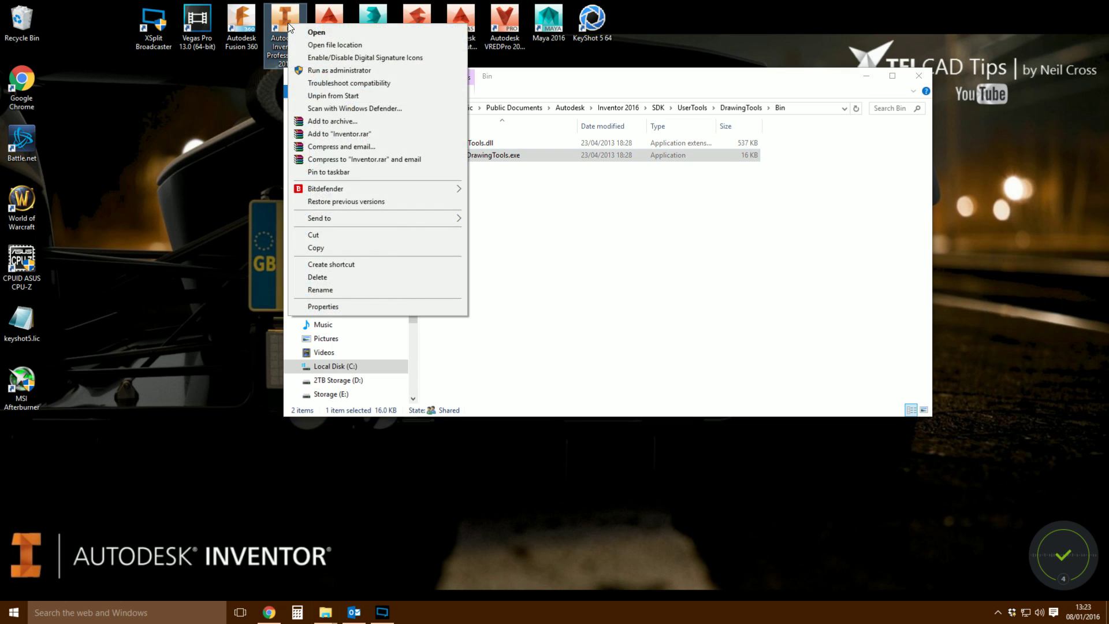
left_click(323, 71)
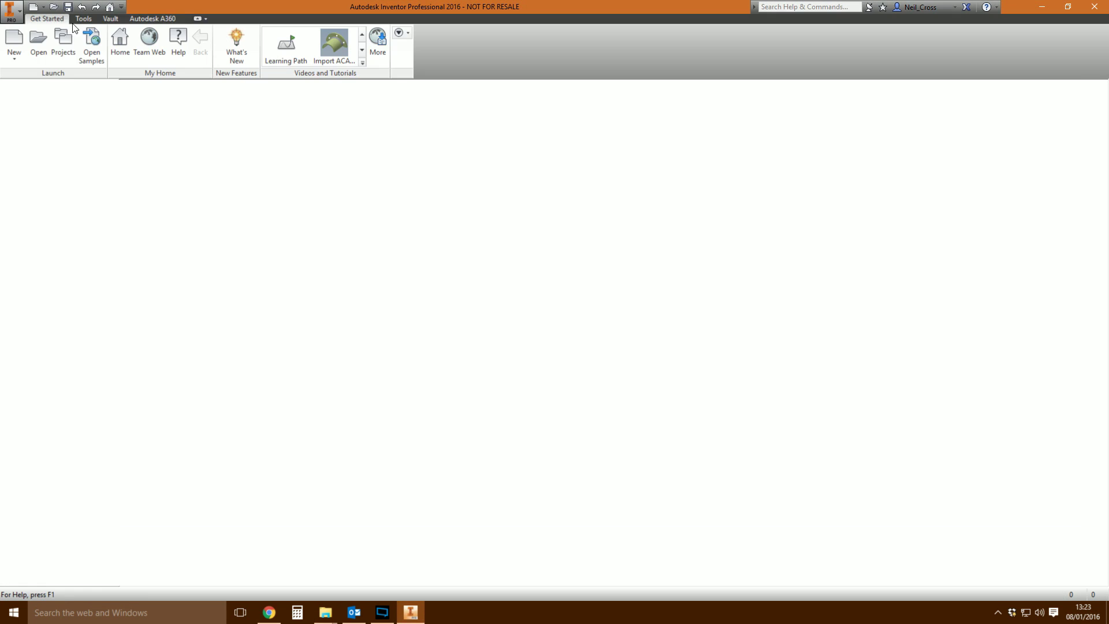
left_click(14, 39)
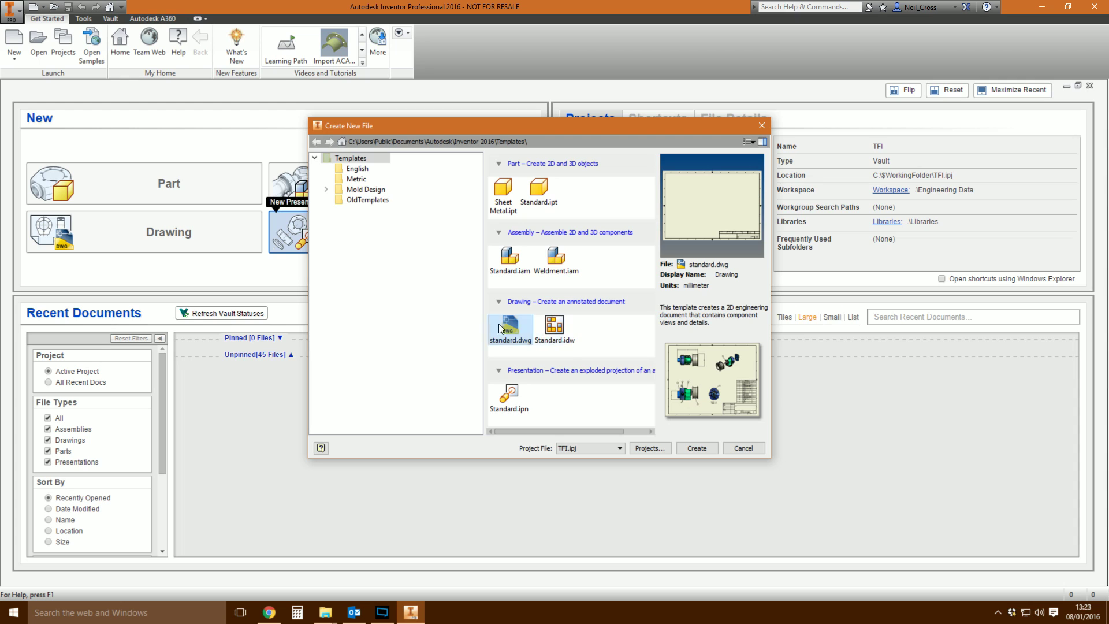
double_click(498, 326)
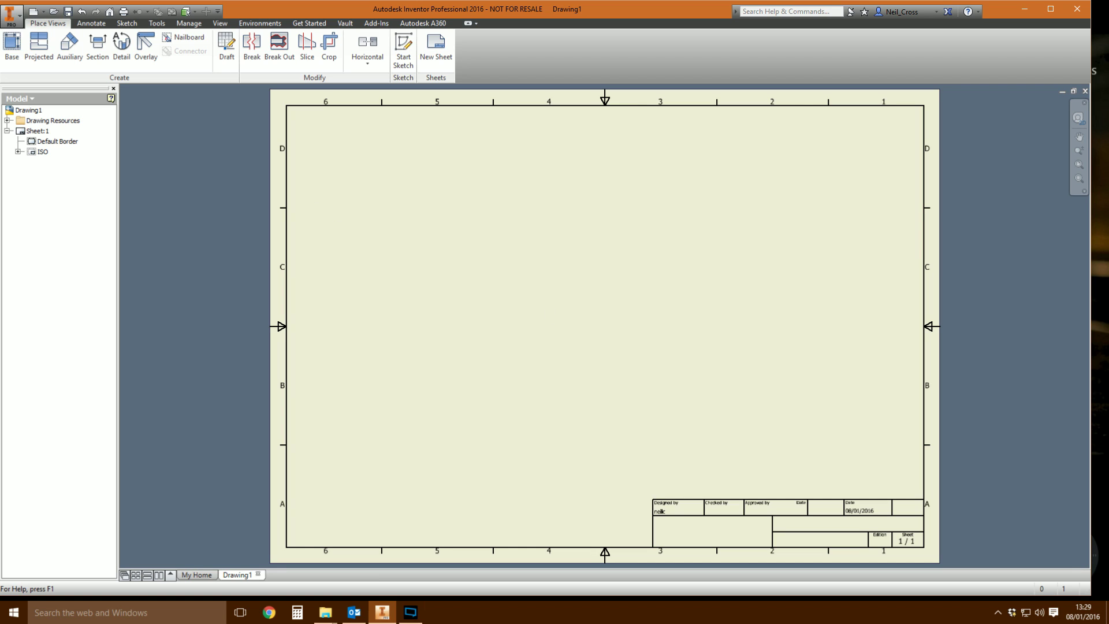
Review the Drawing Tools add-in commands and place a front base view of Exhaust_01 at 1:4 scale, declining to open the Vault database.
left_click(375, 25)
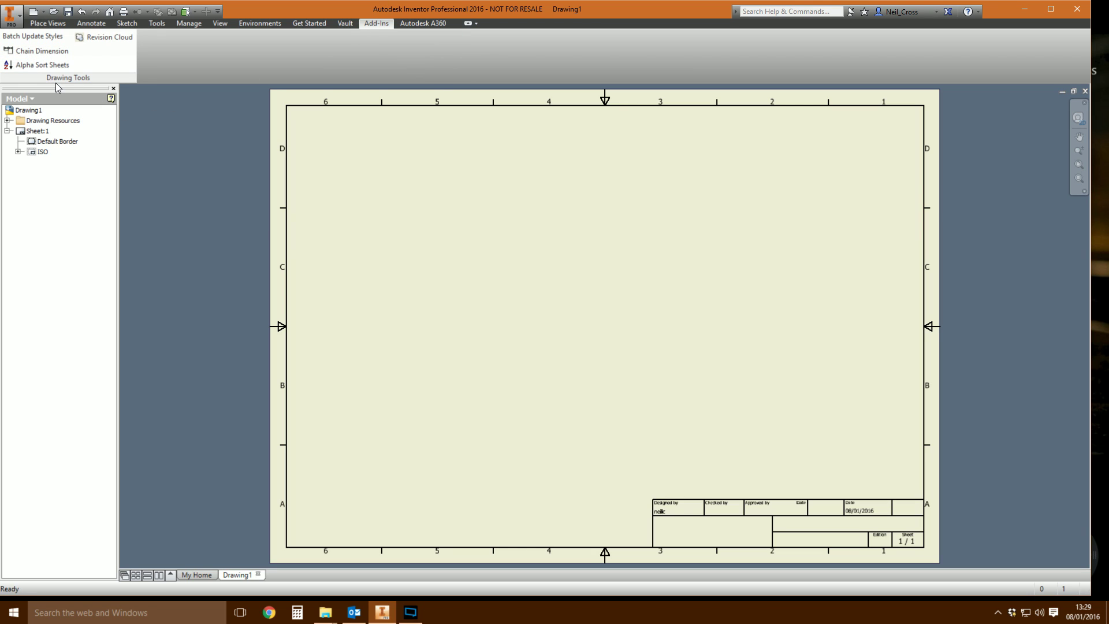
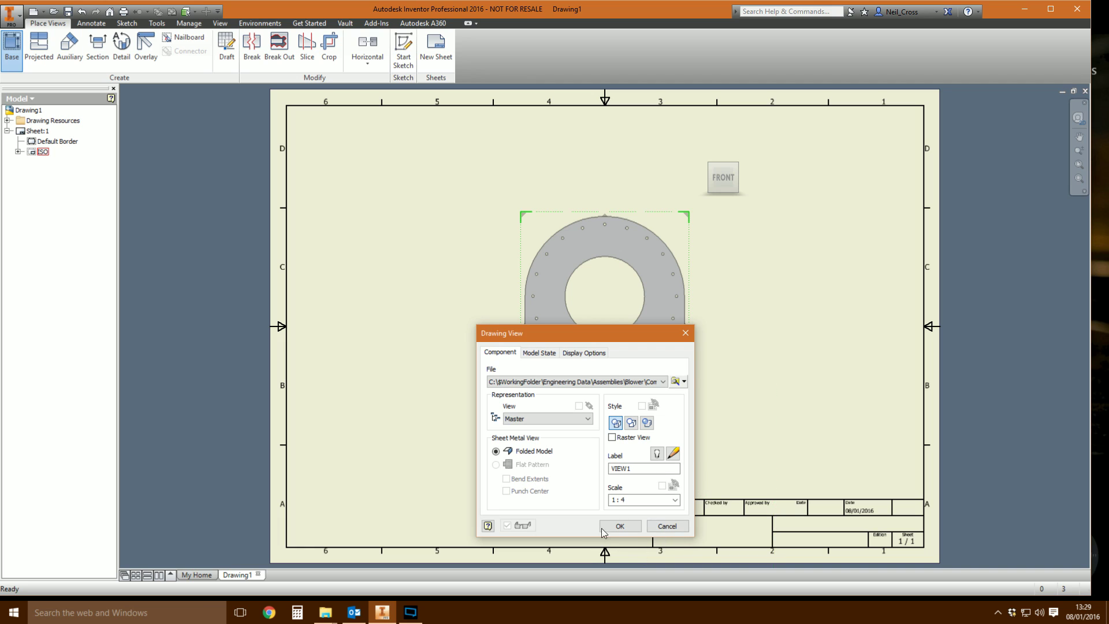
left_click(621, 526)
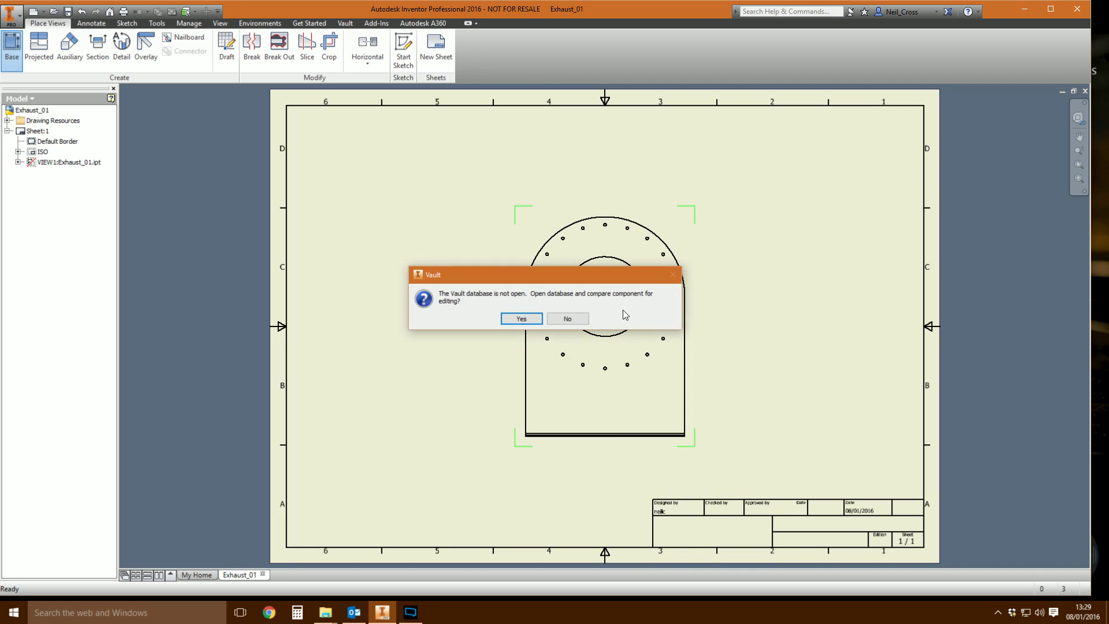
left_click(568, 319)
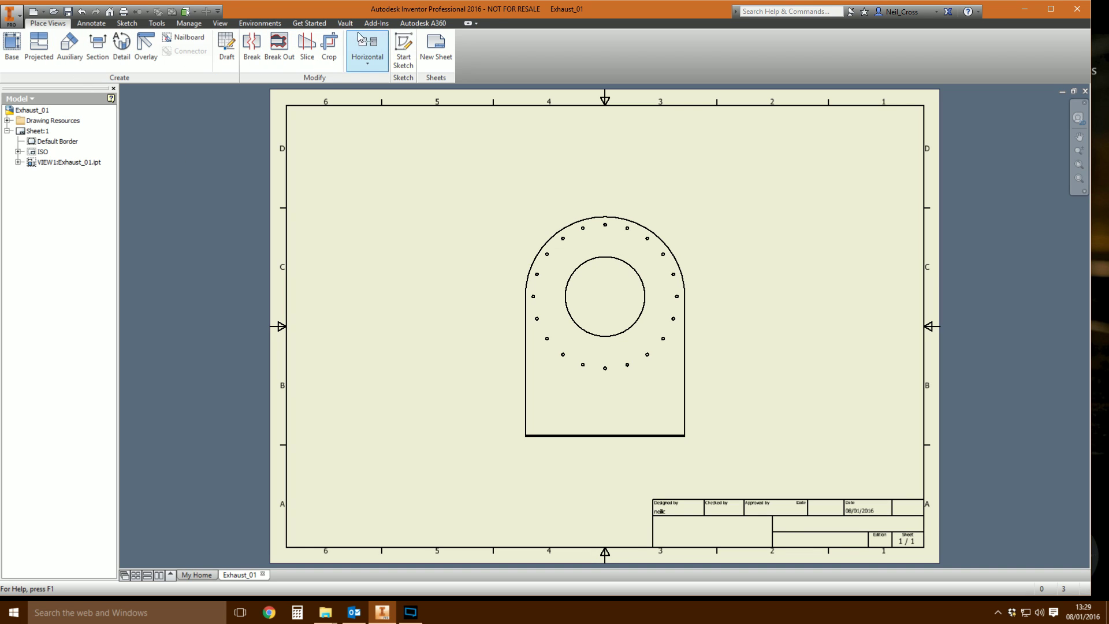
Start a Chain Dimension between the leftmost hole and the next hole up, placing it horizontally above the Exhaust_01 view.
left_click(376, 23)
left_click(39, 52)
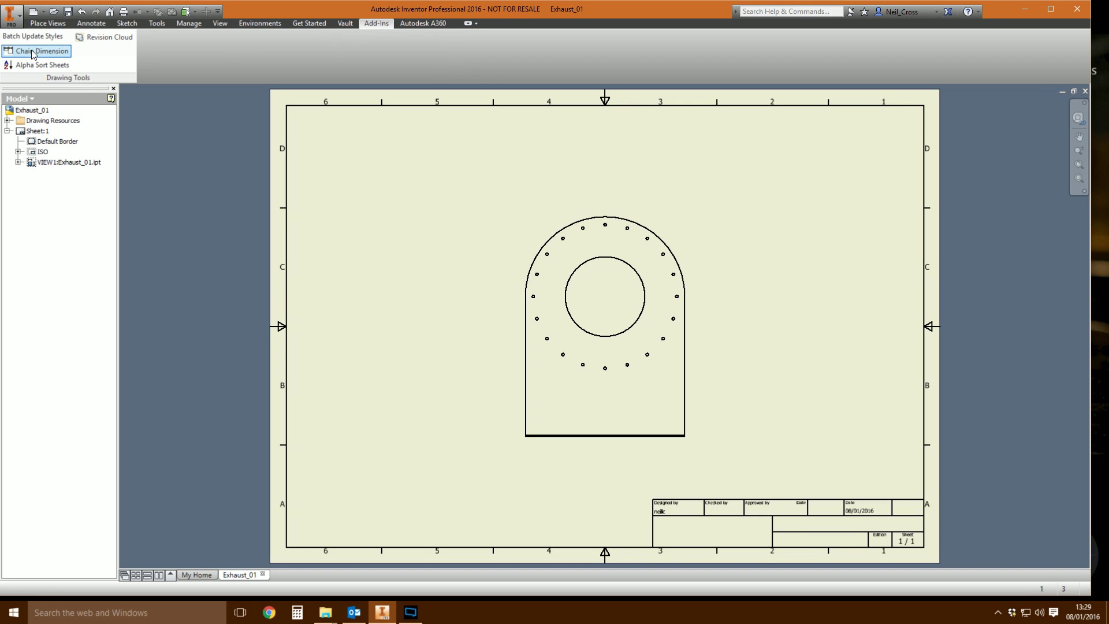
scroll(559, 287, "up", 5)
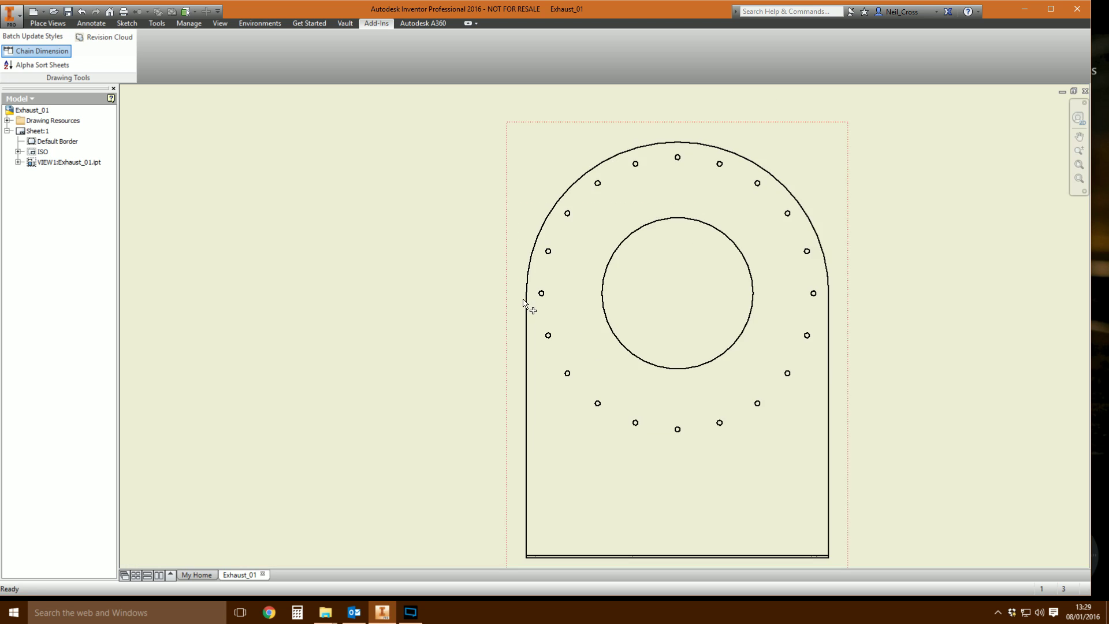
middle_click_drag(535, 307, 347, 378)
scroll(347, 379, "down", 2)
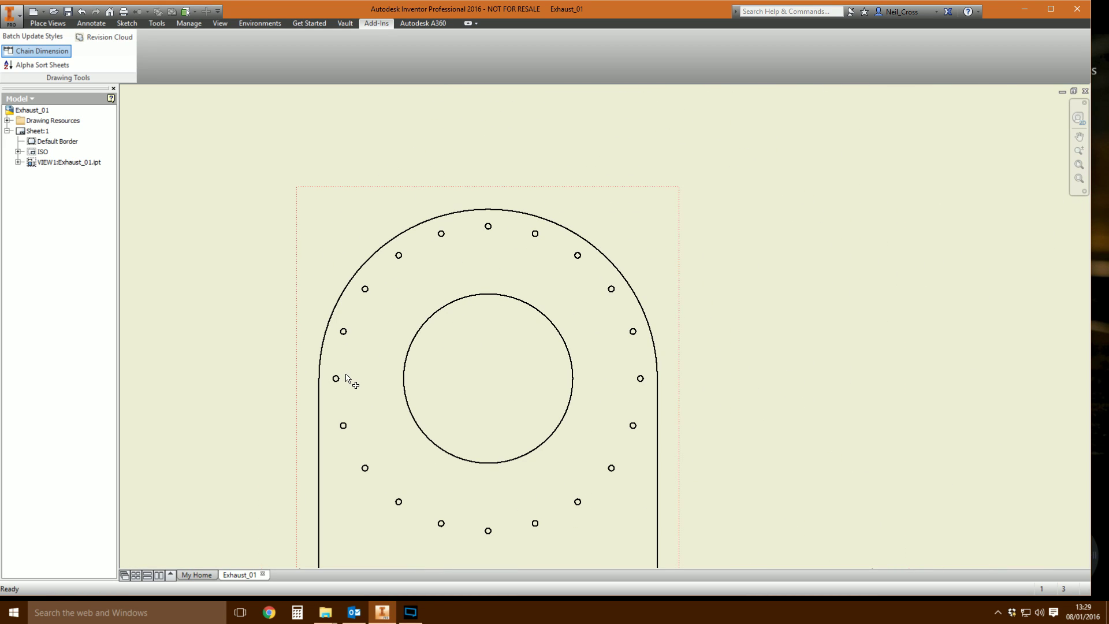
left_click(337, 380)
left_click(343, 333)
left_click(350, 162)
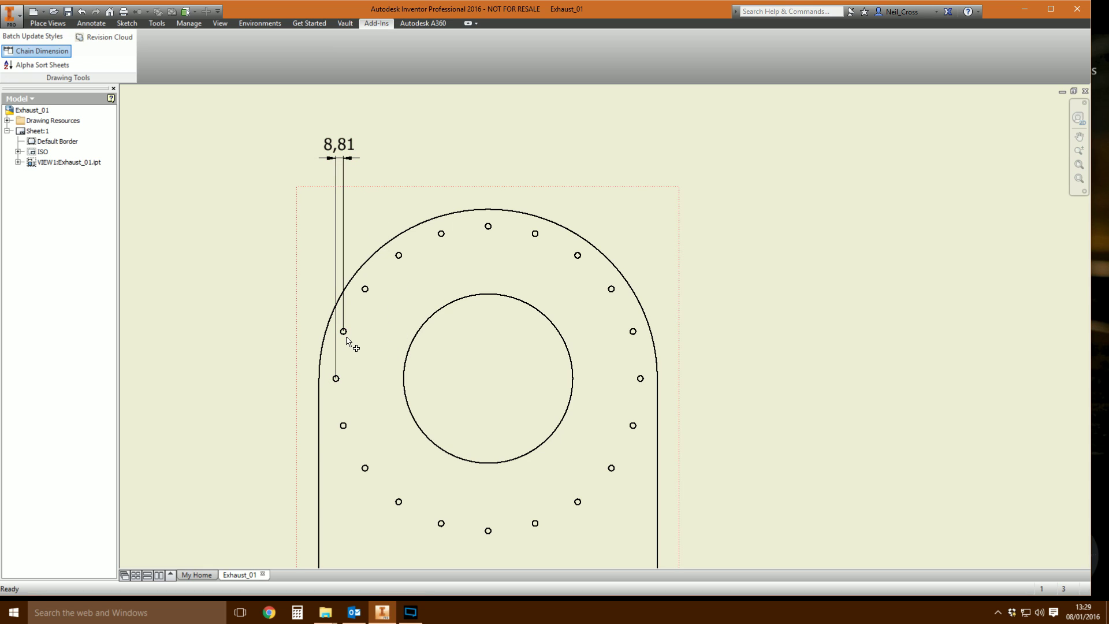
Continue the horizontal chain through five more holes of the bolt circle towards its right side and finish the command.
left_click(398, 254)
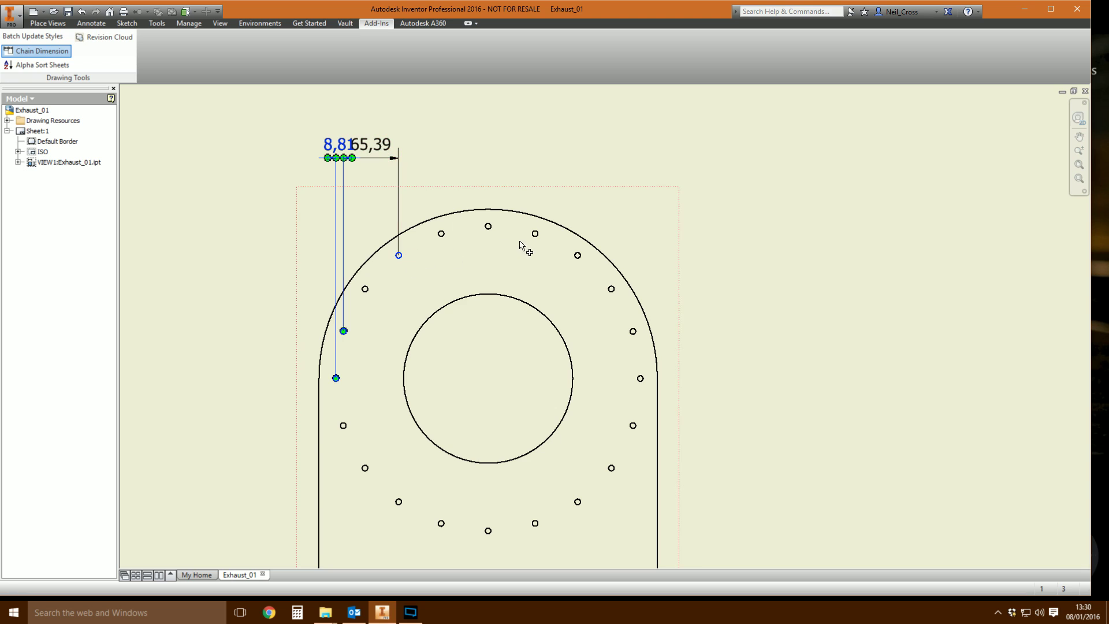
left_click(491, 231)
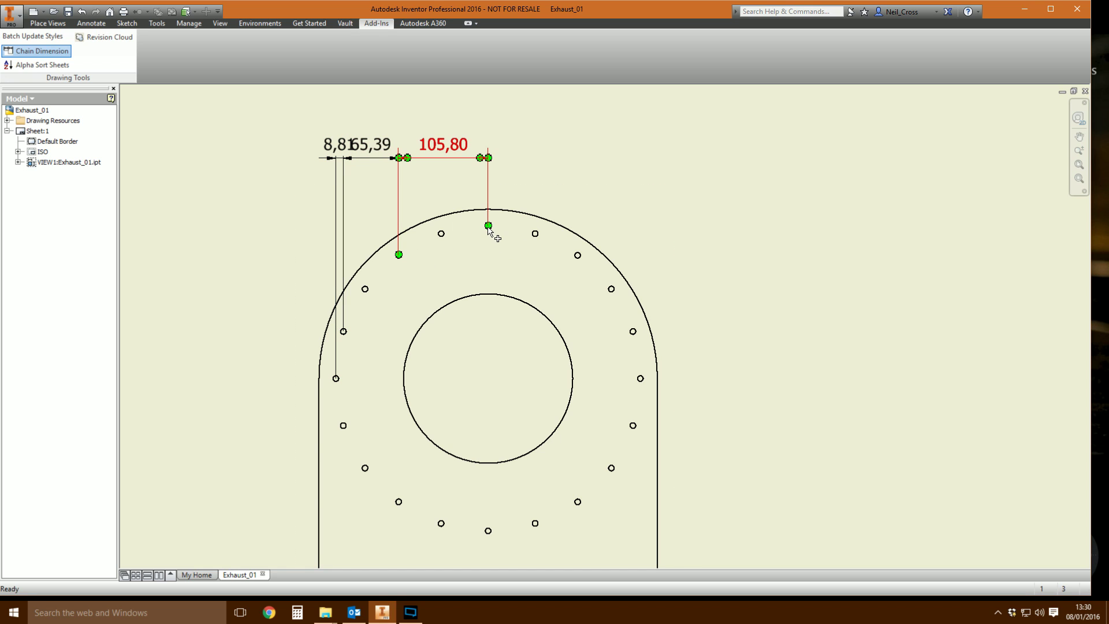
left_click(577, 258)
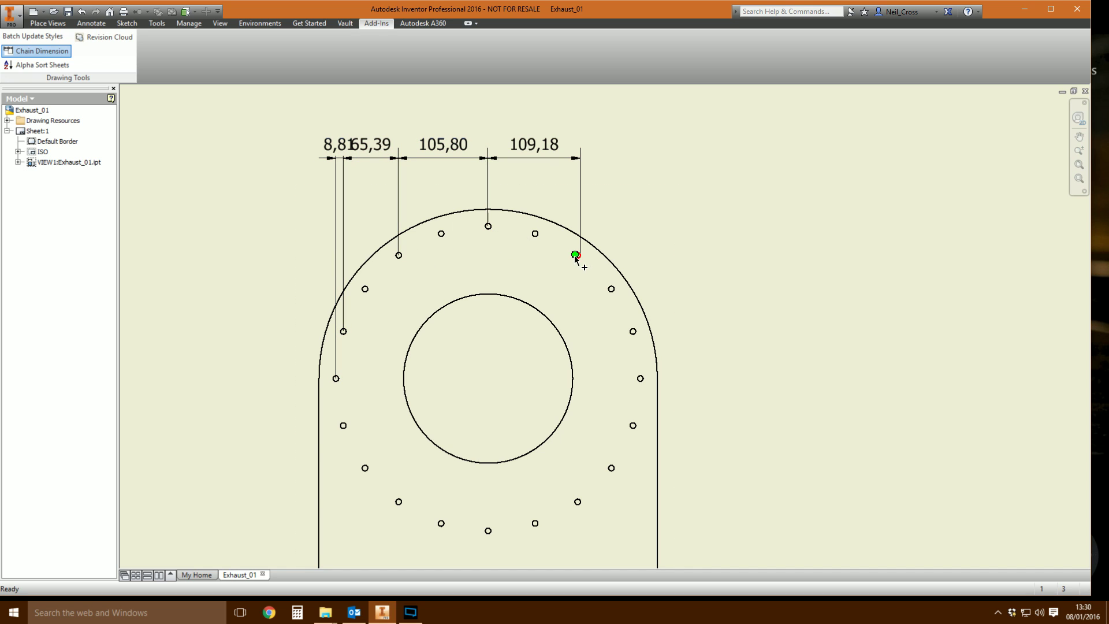
left_click(612, 290)
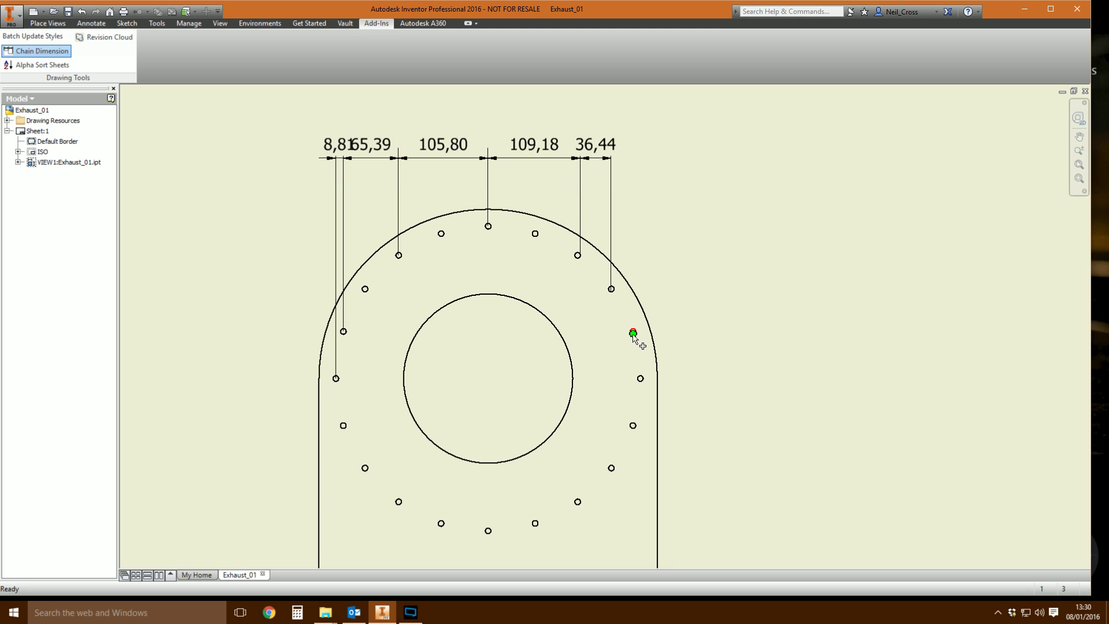
left_click(633, 332)
right_click(680, 259)
left_click(728, 246)
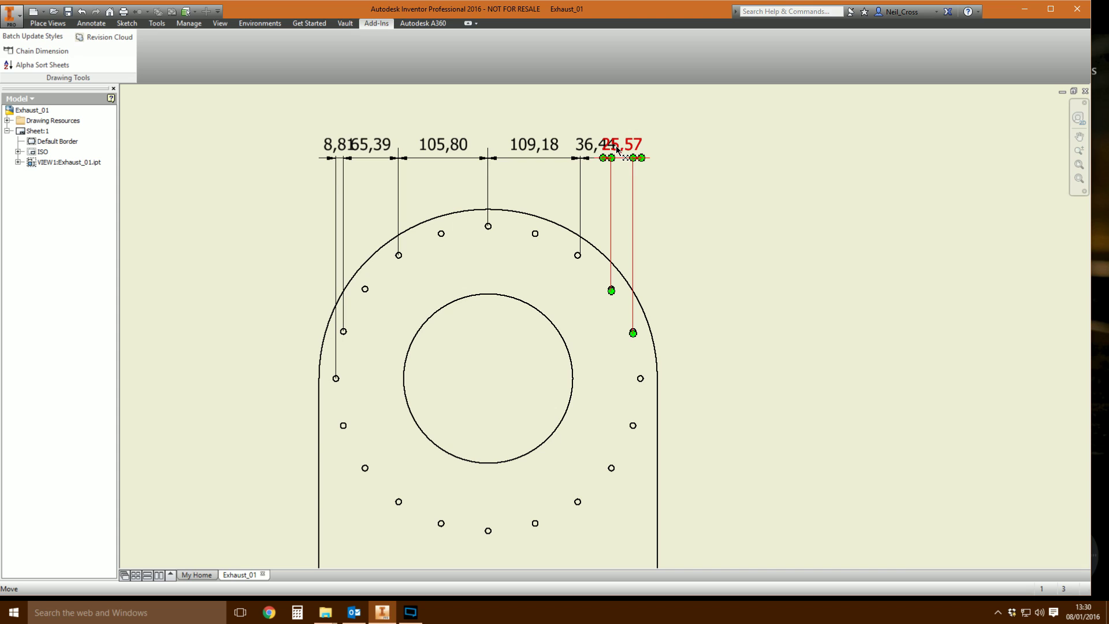
Move the chain dimensions individually to different heights above the view so they no longer line up.
left_click_drag(624, 144, 624, 110)
left_click(579, 180)
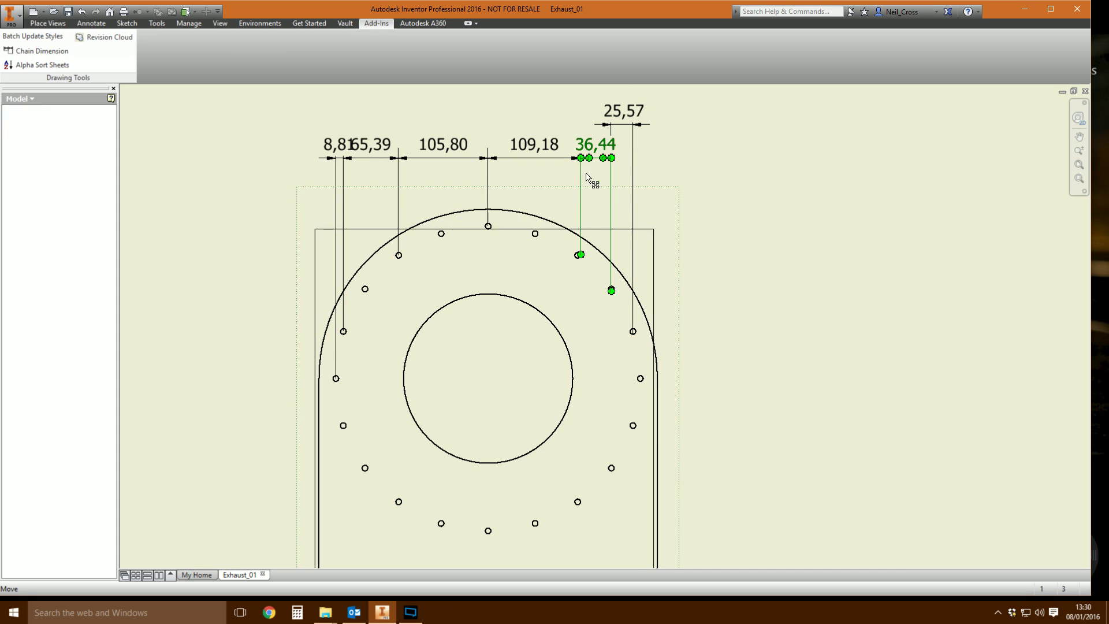
middle_click_drag(581, 171, 576, 191)
left_click_drag(529, 179, 529, 129)
left_click_drag(439, 178, 439, 207)
left_click_drag(358, 175, 290, 157)
left_click(166, 164)
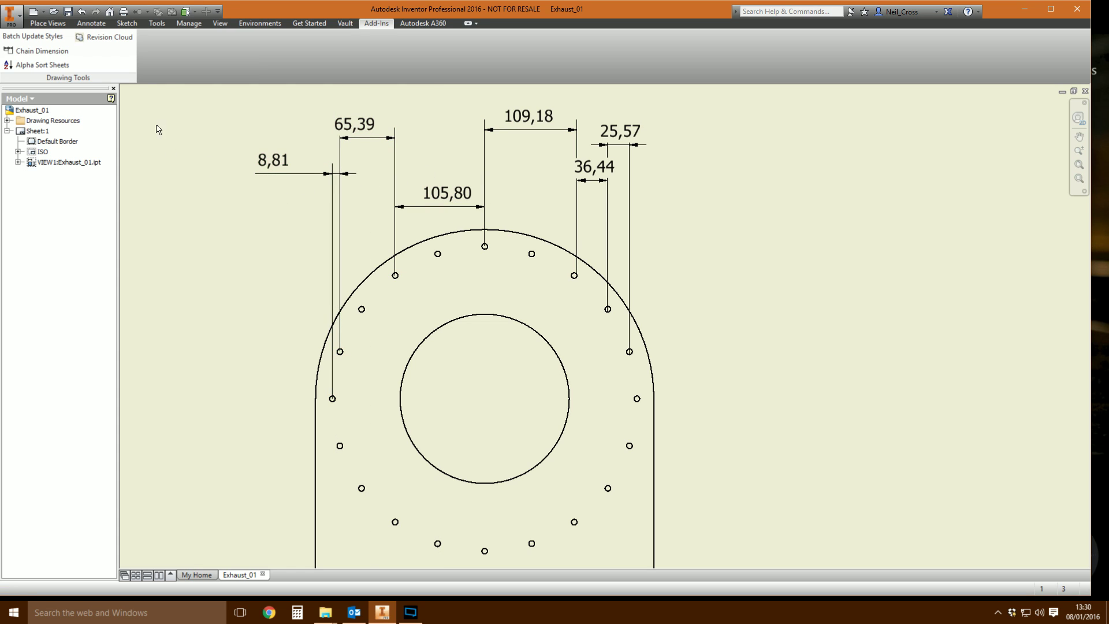
Realign all the horizontal dimensions above the view on one line with Arrange Dimensions.
left_click(91, 23)
left_click(94, 38)
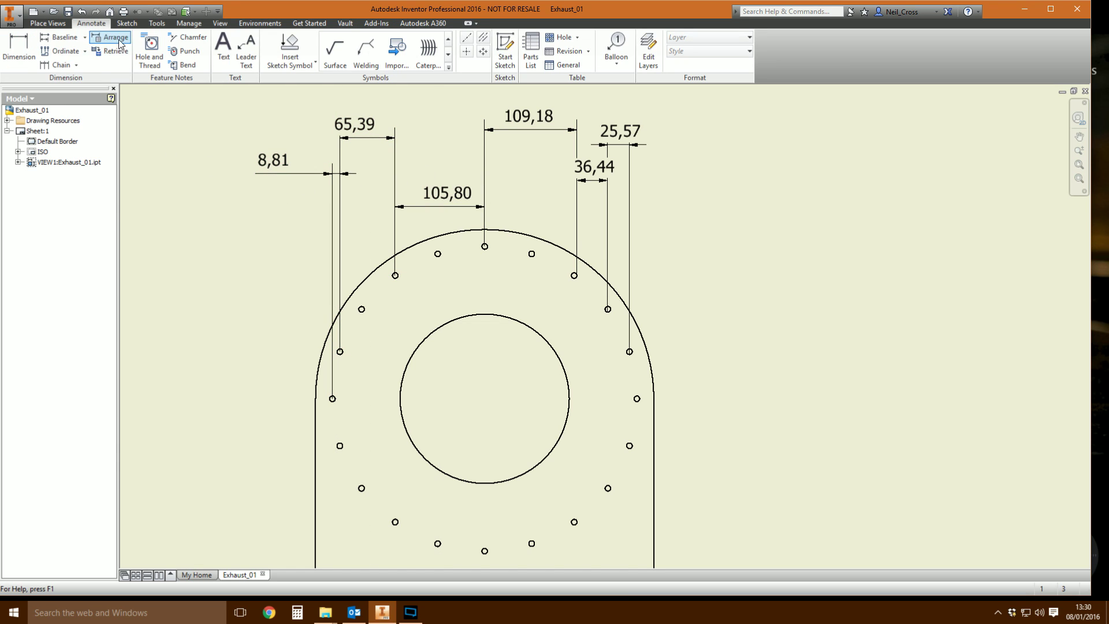
left_click_drag(708, 112, 301, 244)
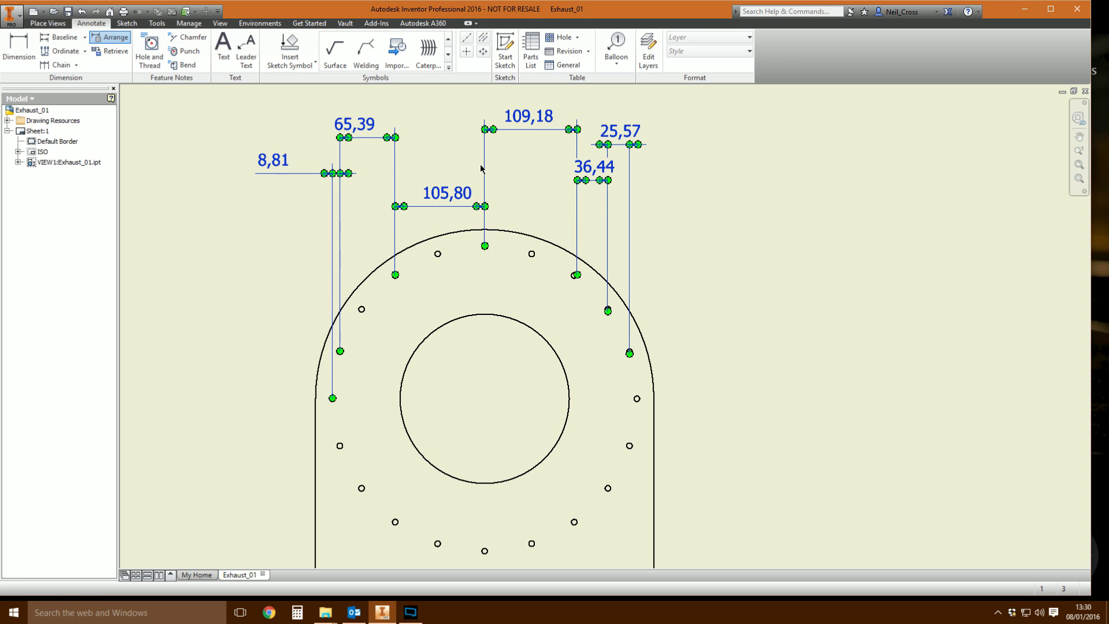
right_click(436, 209)
left_click(474, 280)
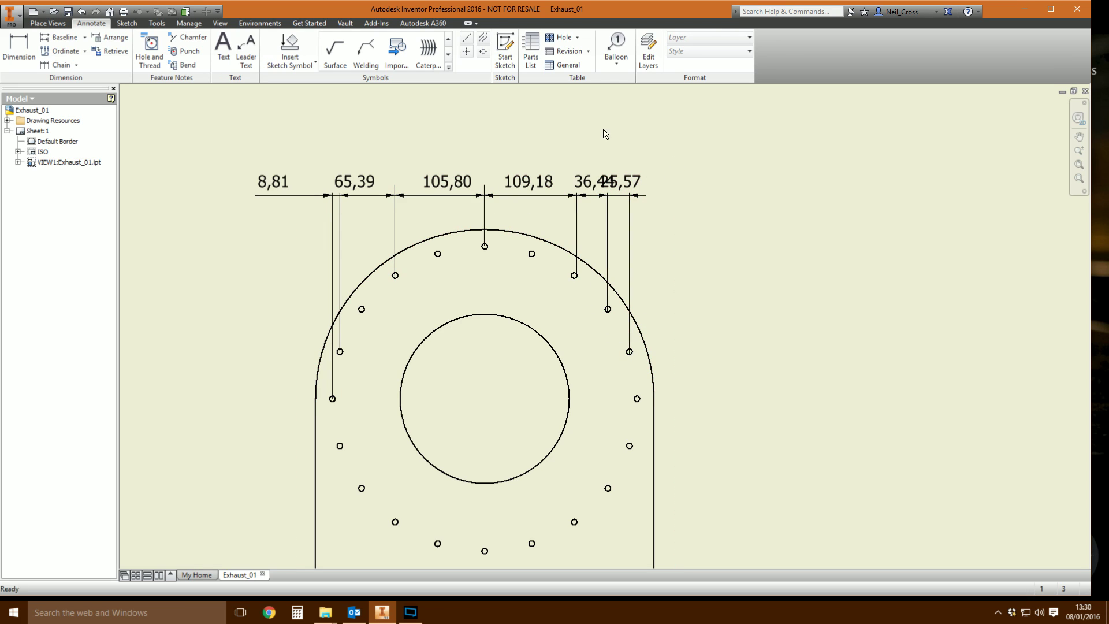
Collapse Sheet:1 in the model browser and rename the sheet as A.
left_click(368, 24)
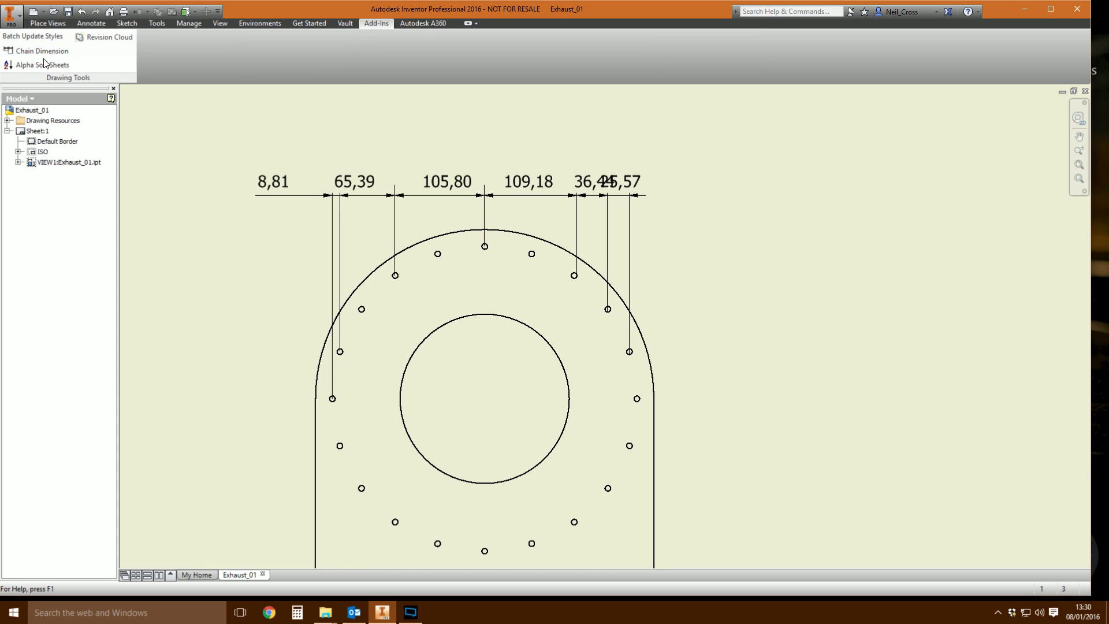
left_click(7, 130)
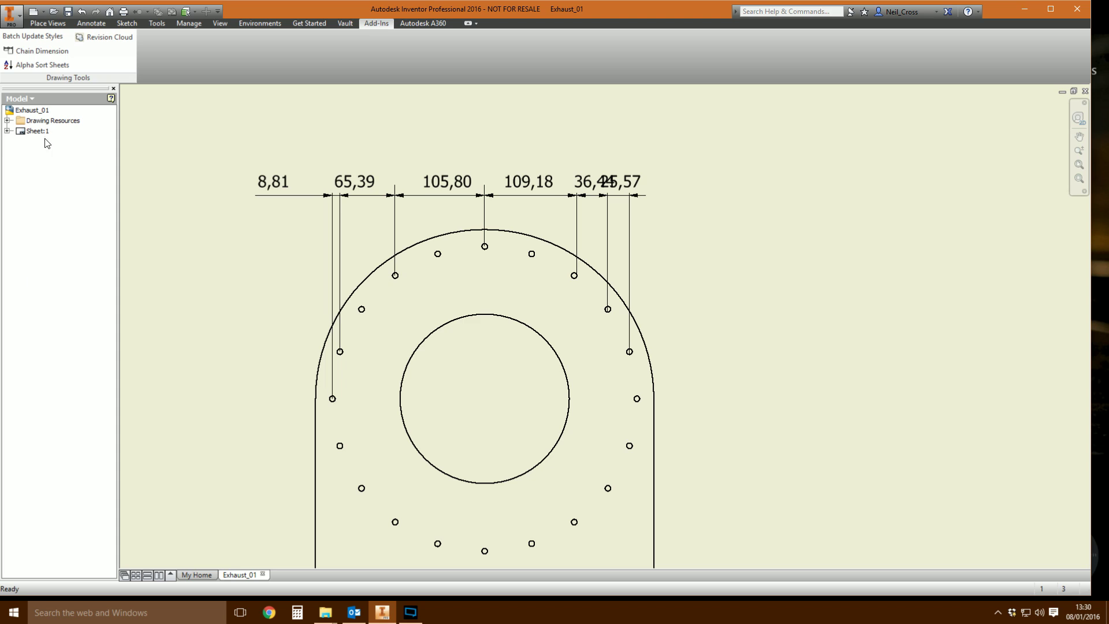
left_click(36, 133)
left_click(38, 132)
type("A")
key("Return")
Add three new sheets to the Exhaust_01 drawing from its model browser entry.
right_click(36, 108)
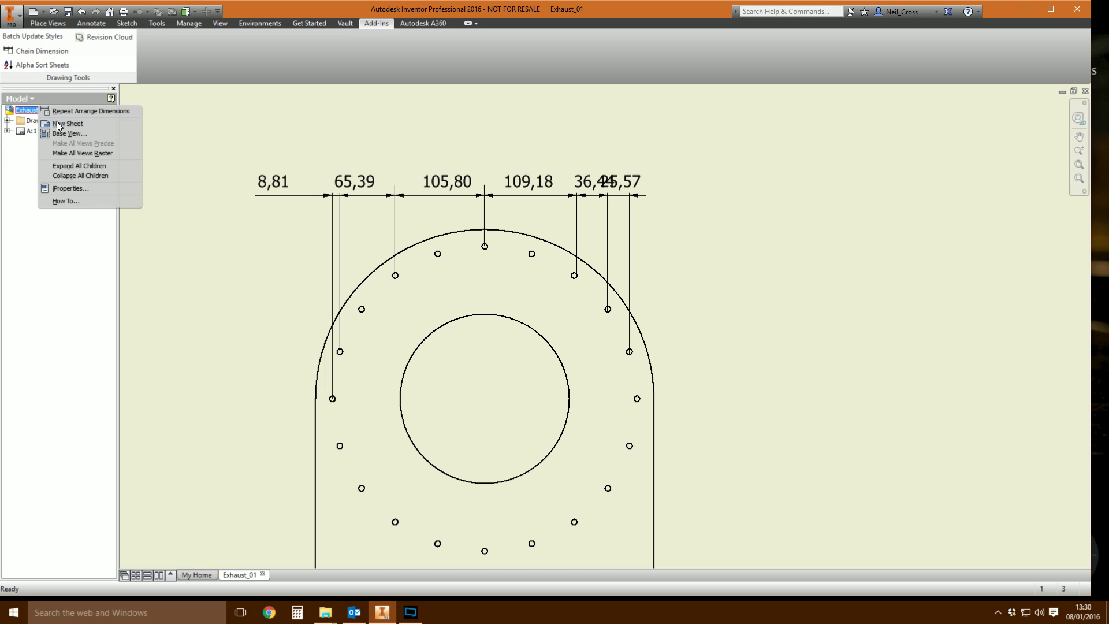
left_click(60, 123)
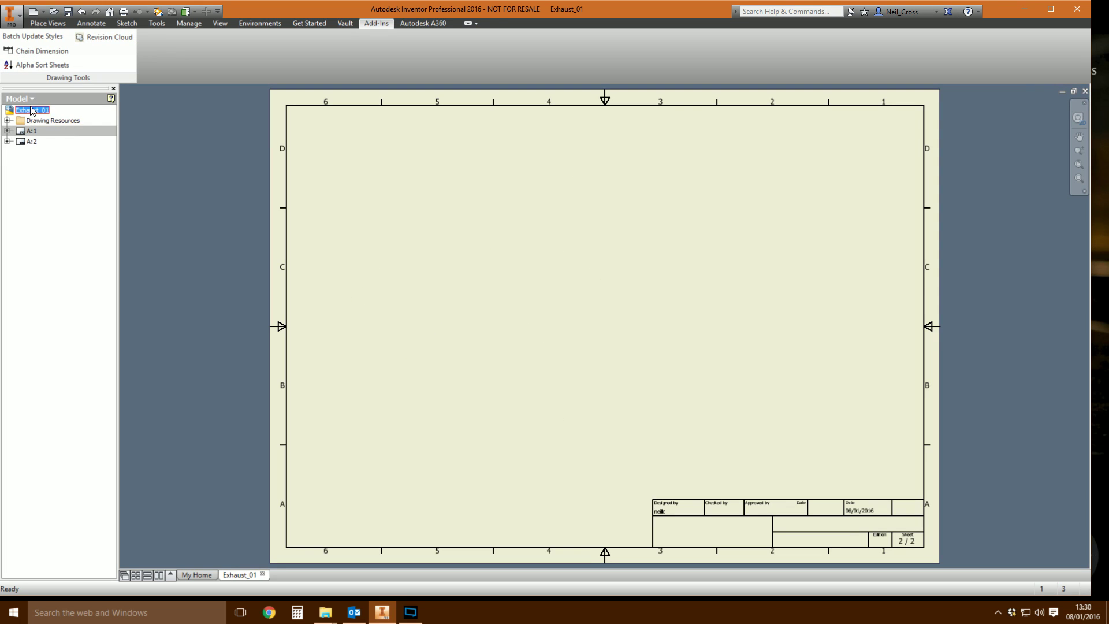
right_click(29, 108)
left_click(58, 124)
right_click(29, 110)
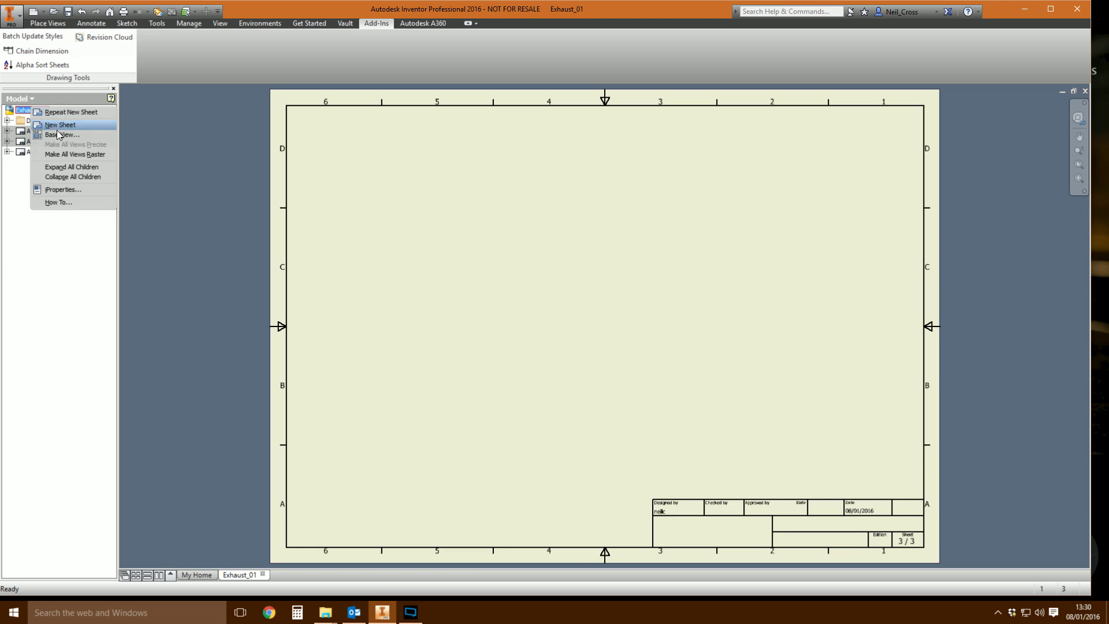
left_click(58, 123)
Rename sheets 2 to 5 as G, K, L and Z, and extend the drawing to 13 sheets.
type("A")
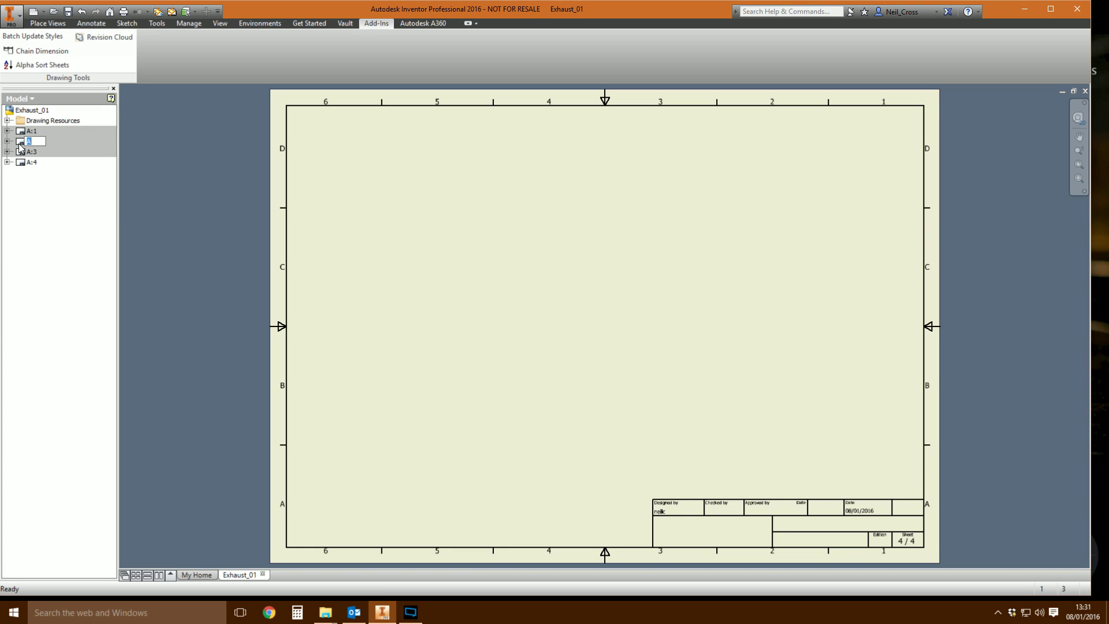
key("Return")
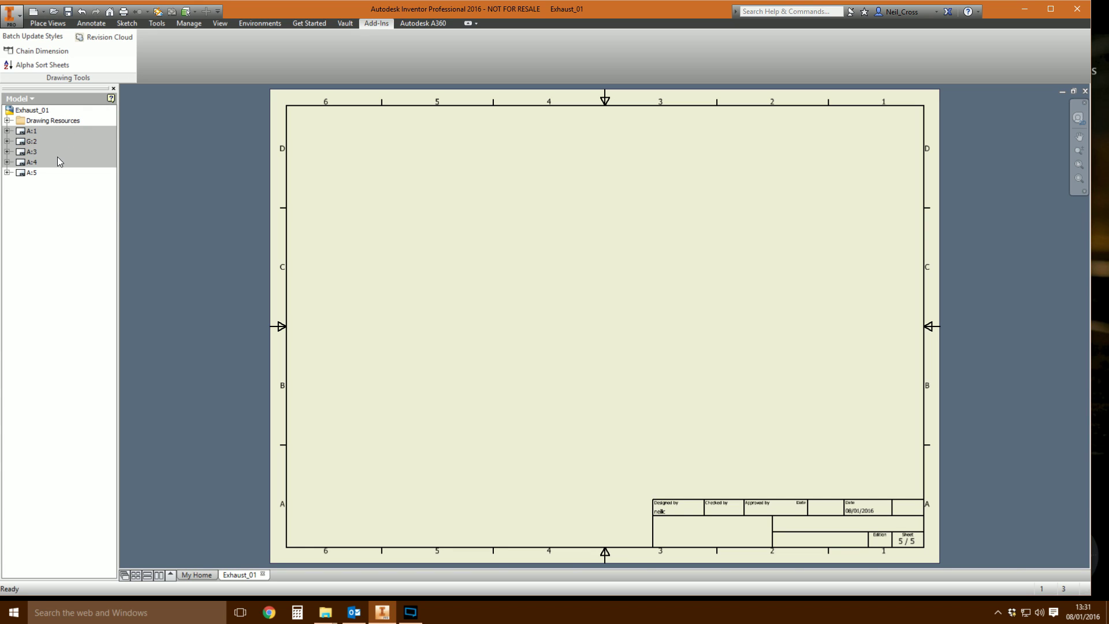
left_click(31, 151)
type("K")
left_click(31, 162)
left_click(31, 175)
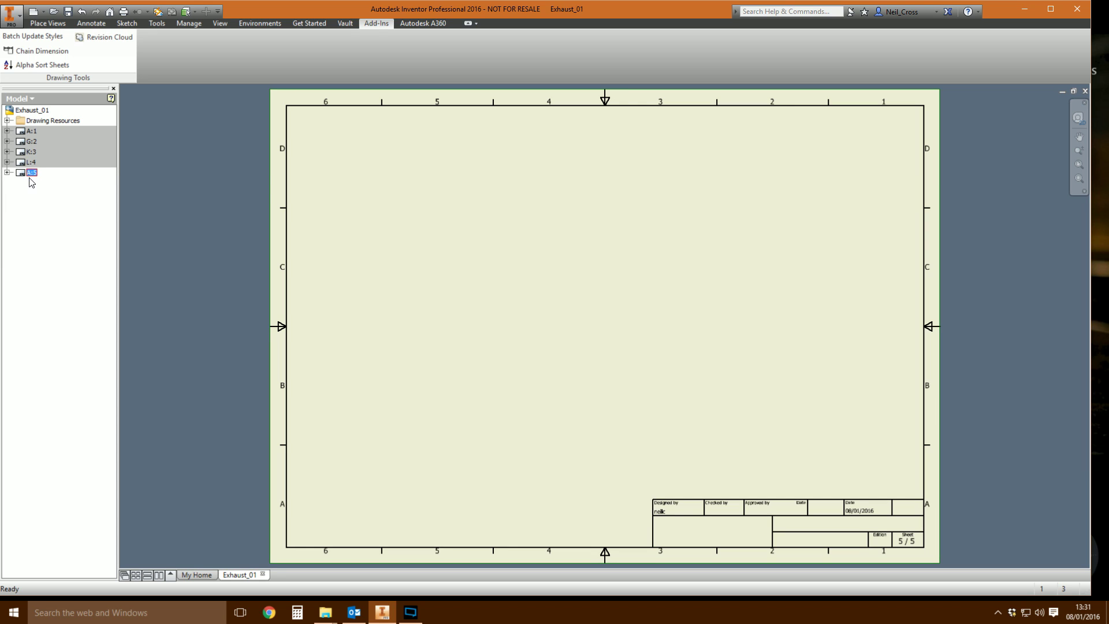
left_click(31, 174)
type("Z")
key("Return")
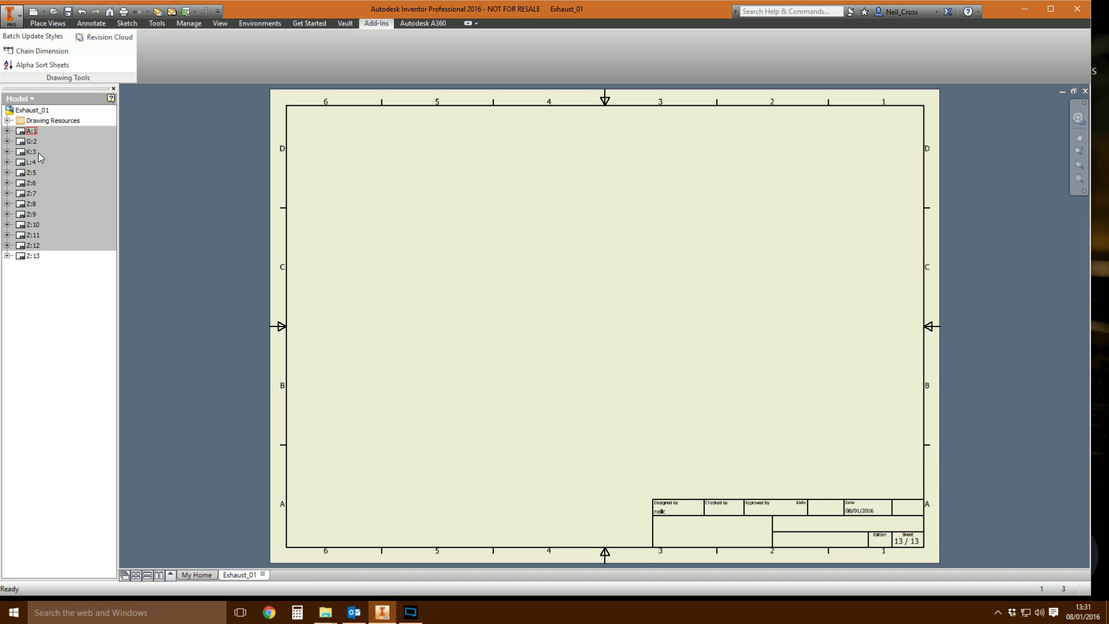
Try to reorder a Z sheet in the model browser and close the drawing, saving its changes.
left_click_drag(36, 176, 33, 224)
left_click(1085, 91)
left_click(443, 328)
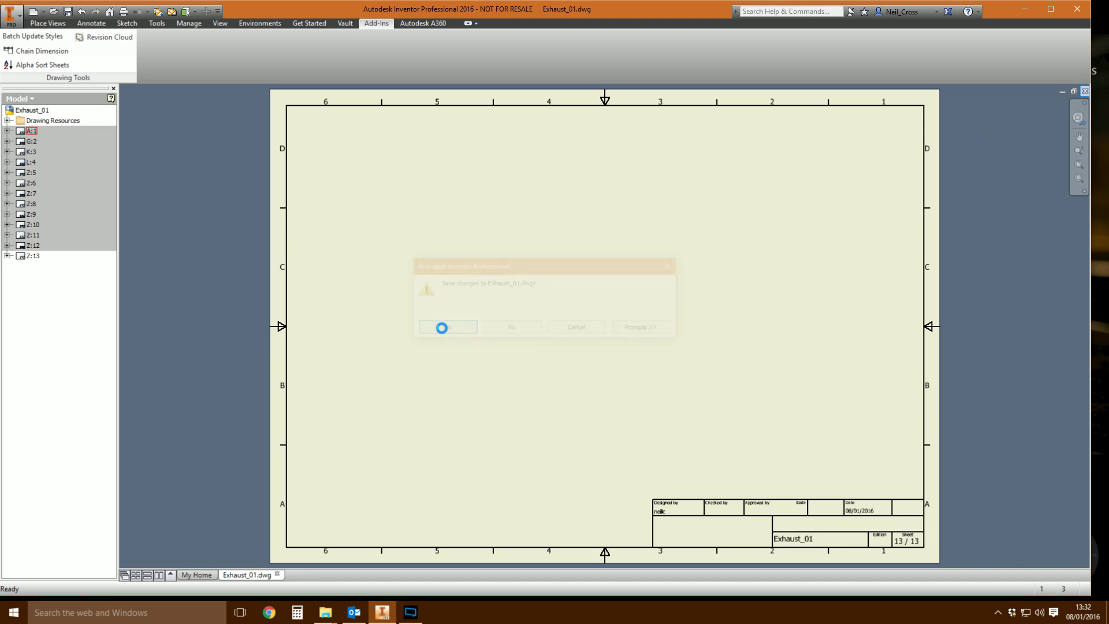
Browse up from the Components folder and reopen the saved Exhaust_01.dwg drawing.
left_click(39, 47)
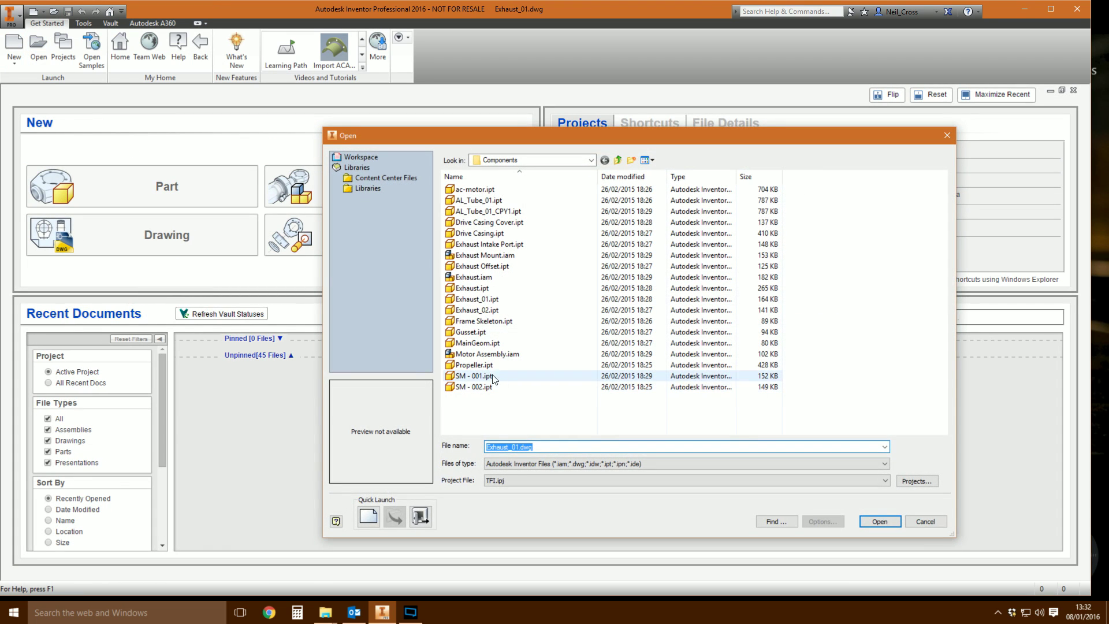
left_click(618, 161)
key("Up")
key("Return")
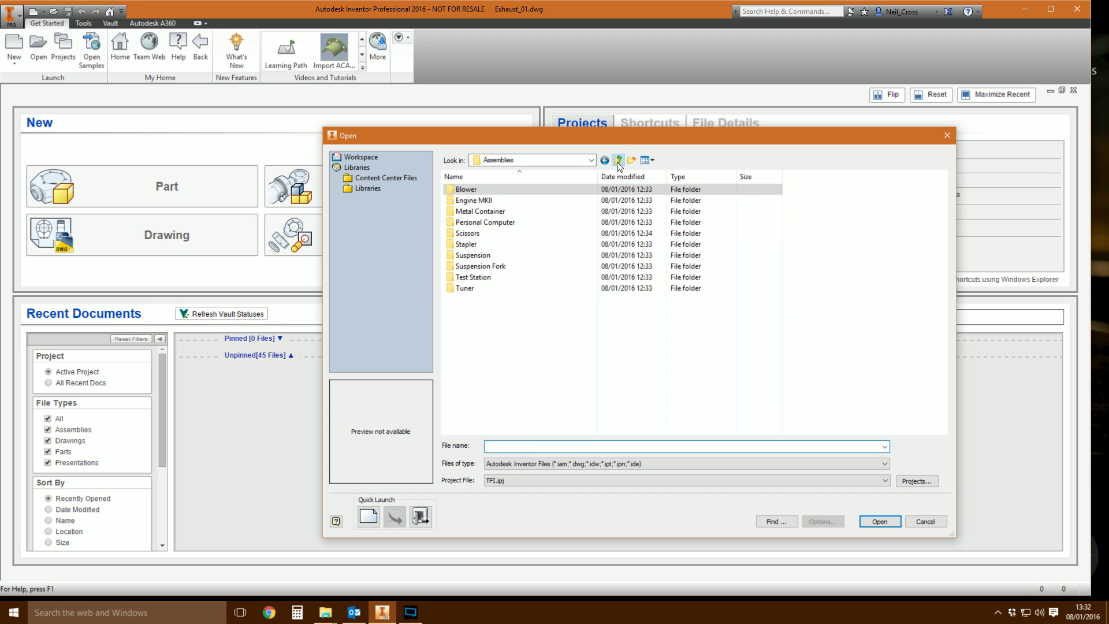
left_click(618, 161)
double_click(470, 211)
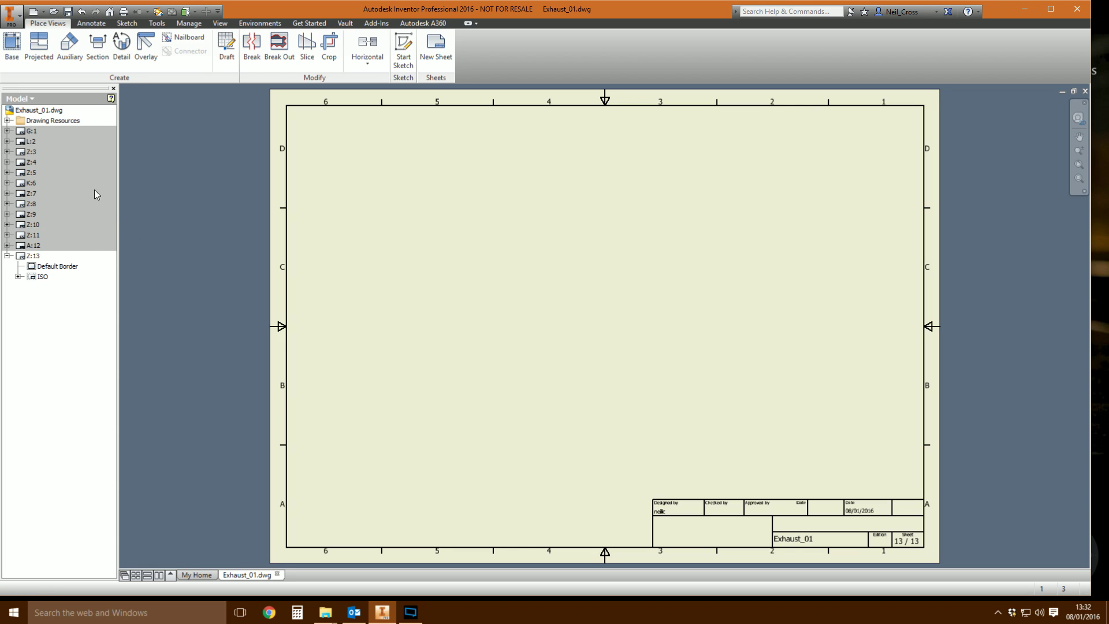
Sort the shuffled sheets alphabetically with Alpha Sort Sheets and activate sheet A:1.
scroll(240, 67, "down", 9)
left_click(43, 66)
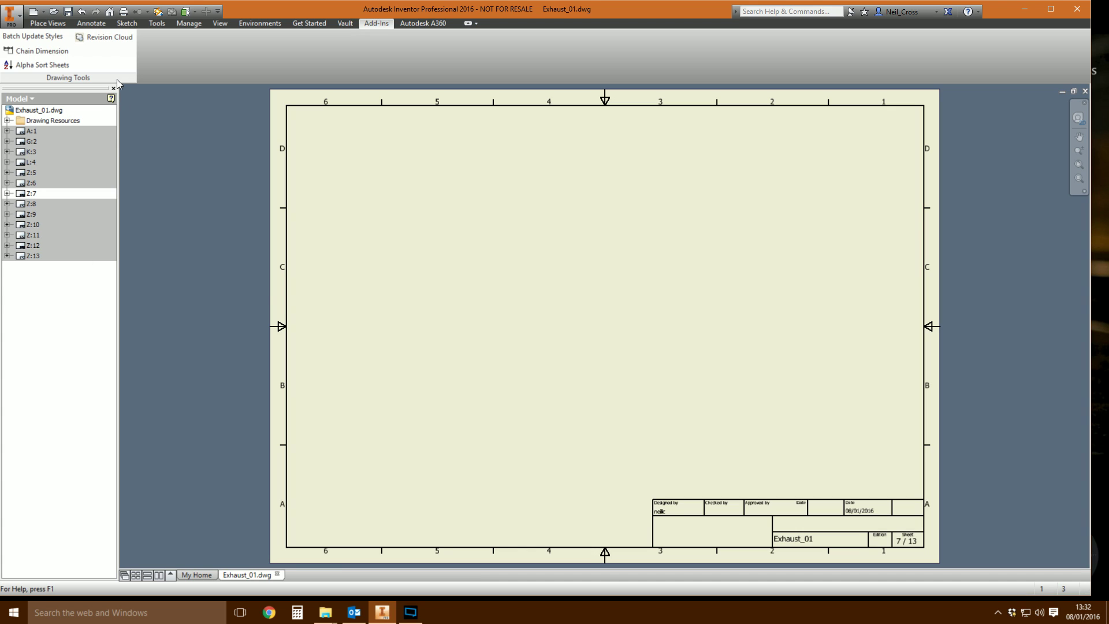
double_click(31, 132)
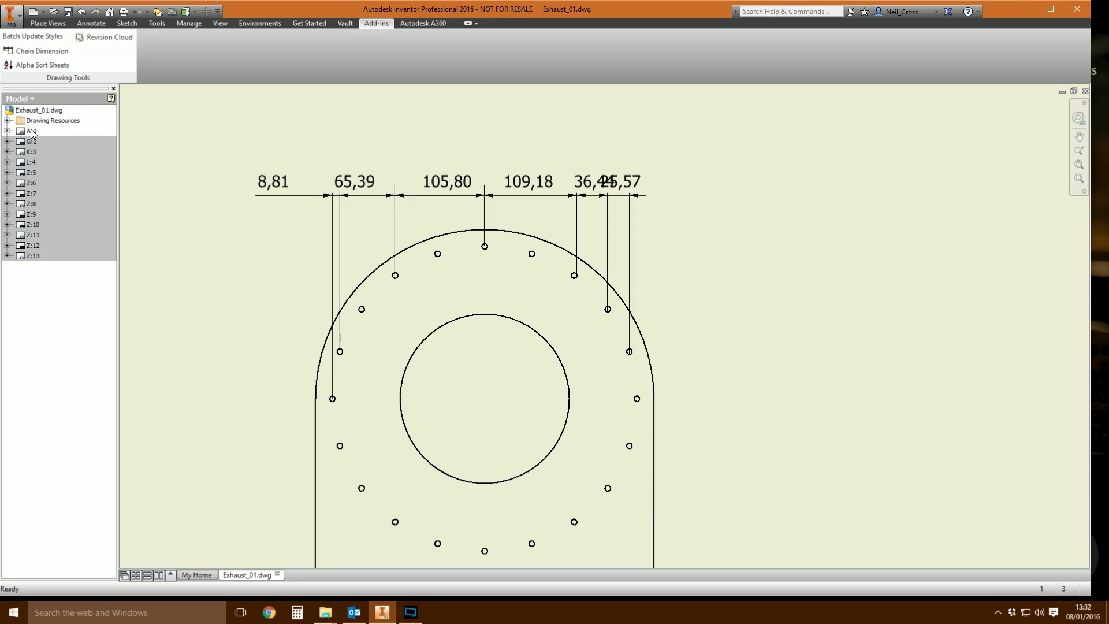
scroll(465, 309, "down", 4)
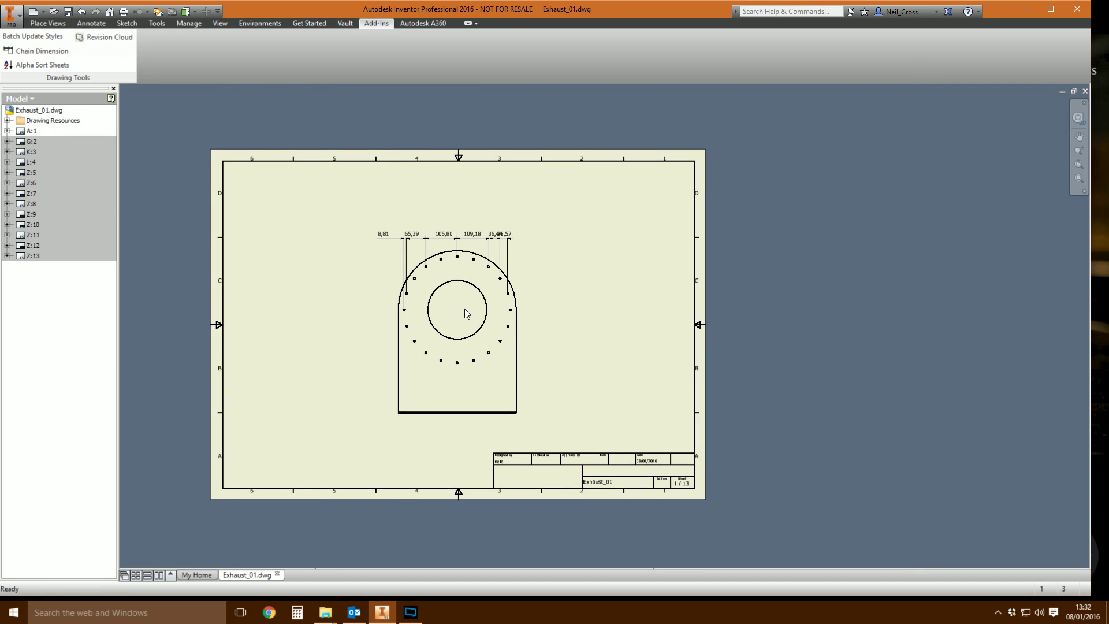
scroll(467, 312, "up", 3)
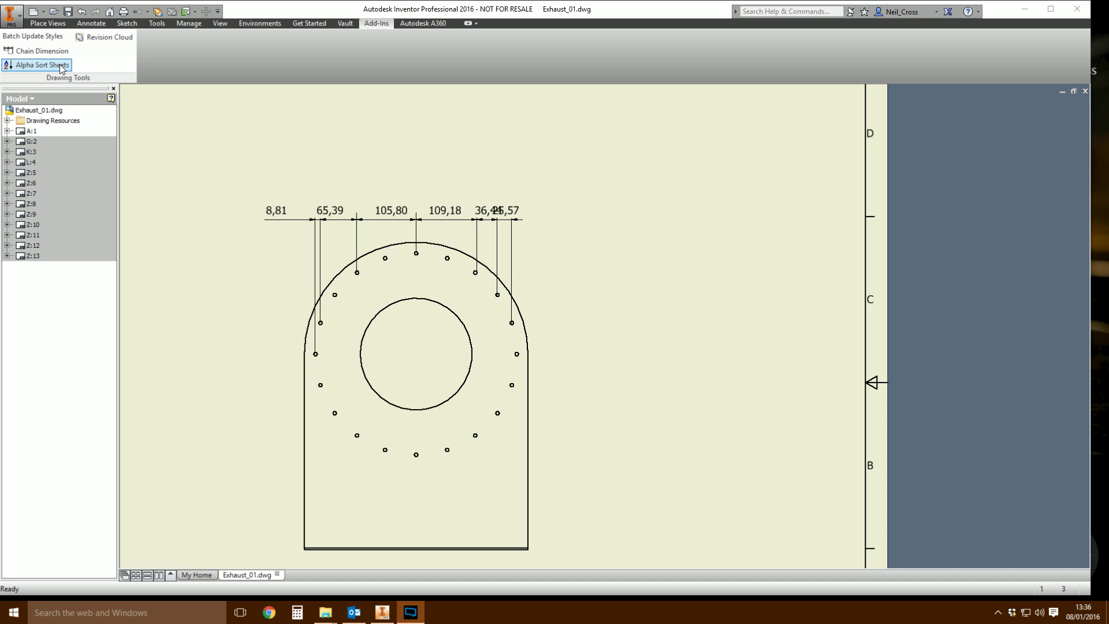
Draw a closed Revision Cloud around the upper part of the Exhaust_01 view, enclosing most of the bolt circle.
left_click(99, 38)
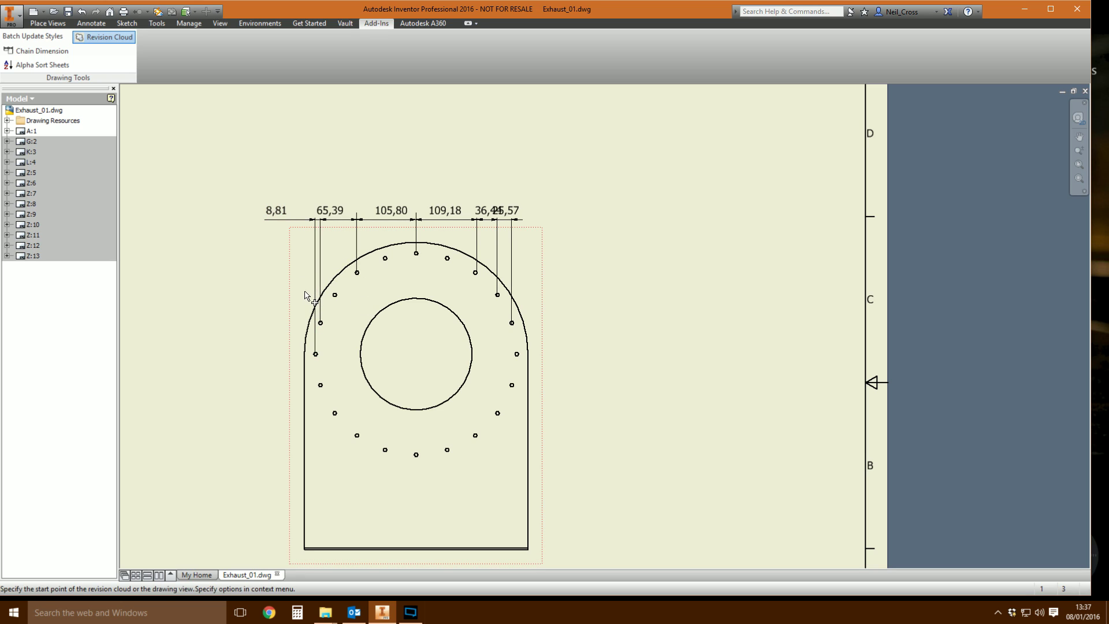
left_click(279, 322)
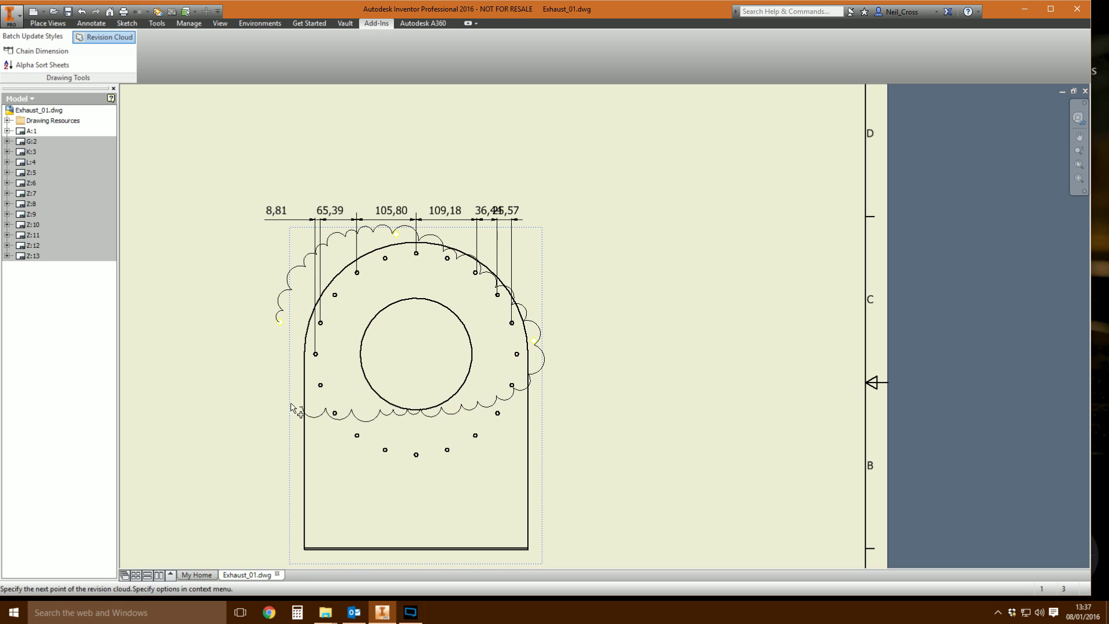
double_click(257, 366)
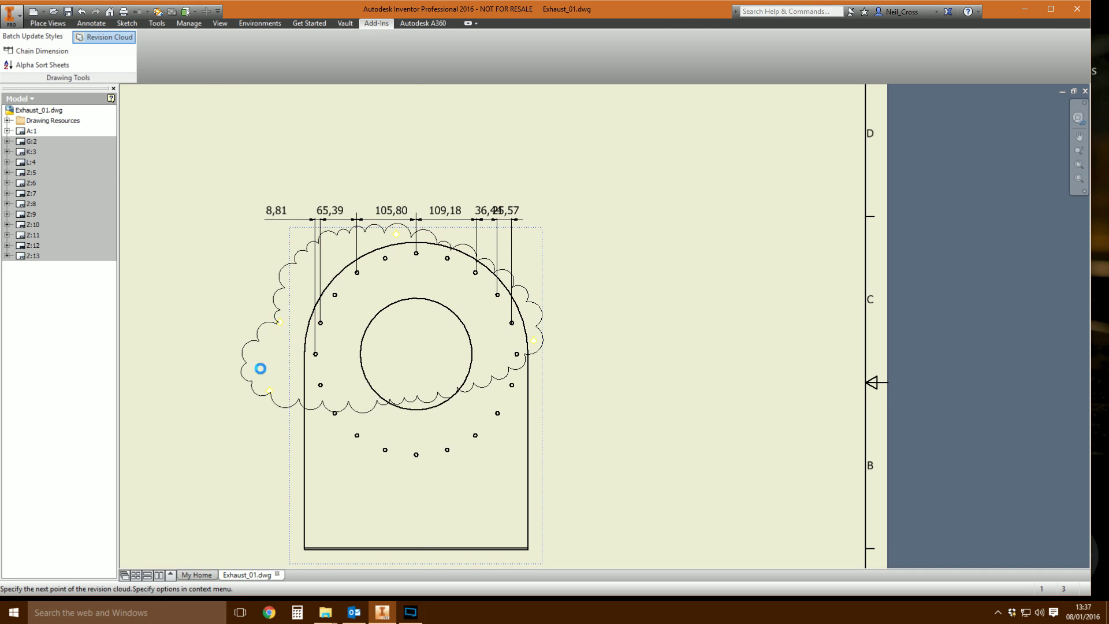
right_click(242, 272)
left_click(282, 280)
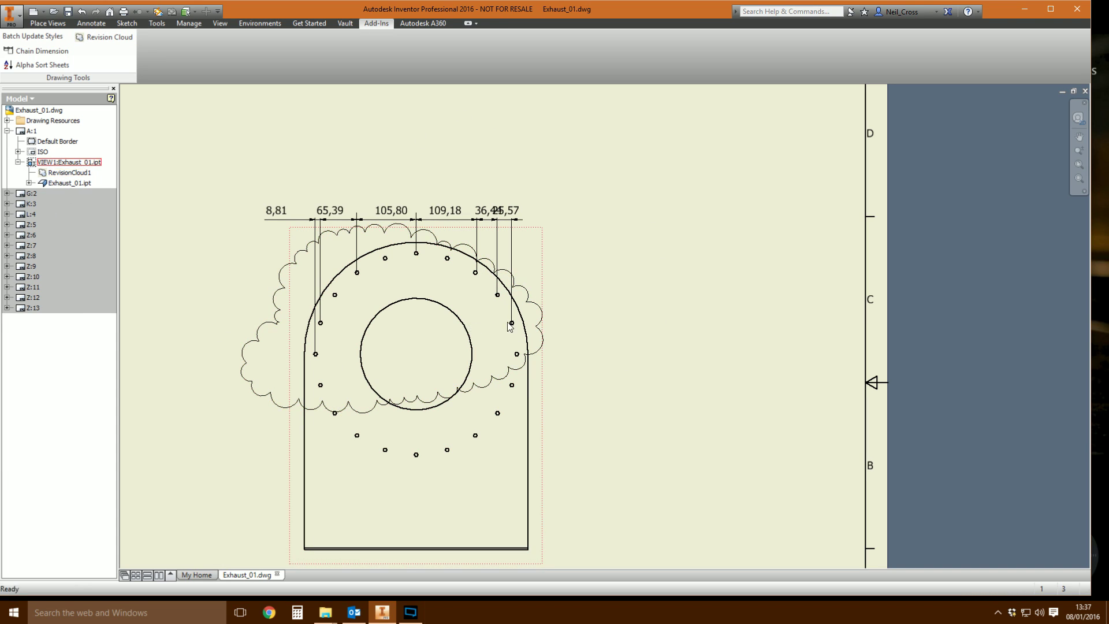
Open the revision cloud's sketch on sheet A:1 to inspect its geometry, and finish the sketch unchanged.
double_click(519, 285)
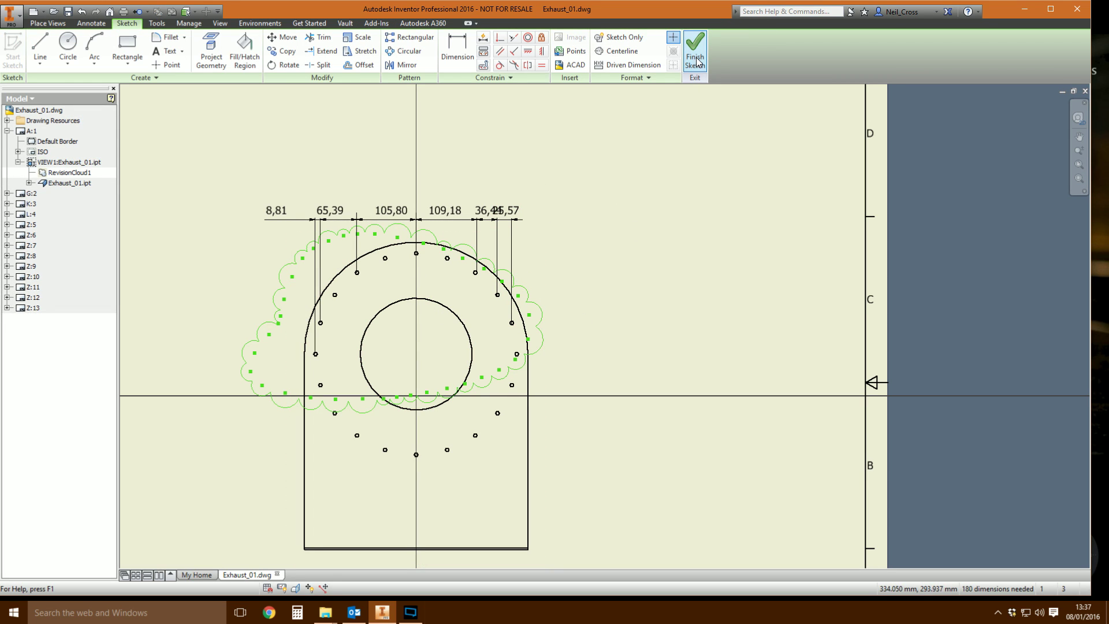
left_click(695, 58)
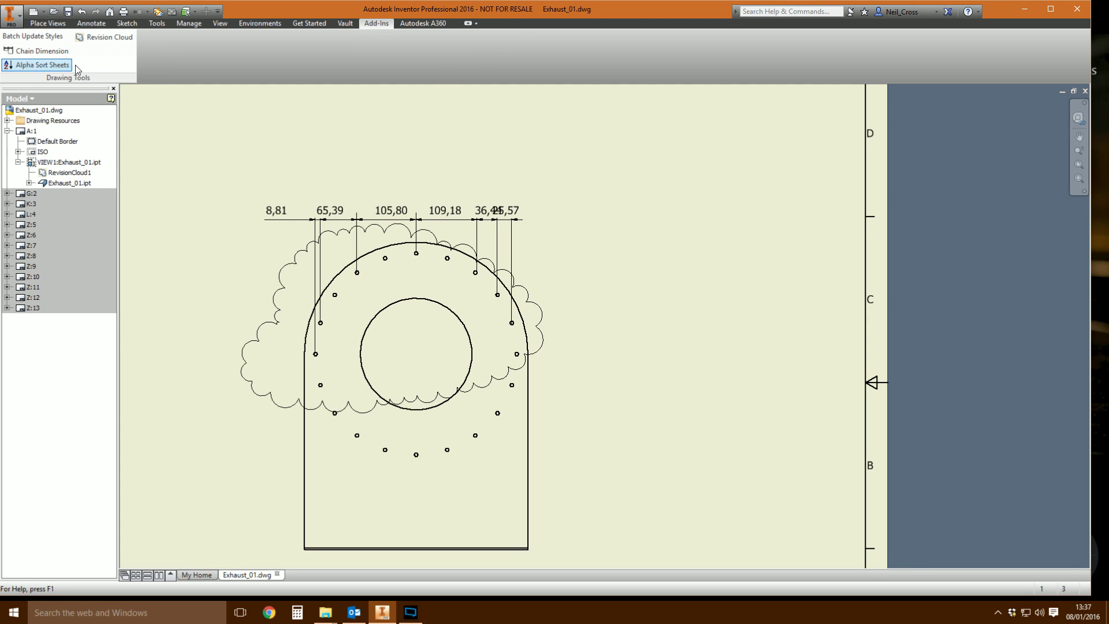
scroll(631, 302, "down", 3)
scroll(651, 325, "up", 2)
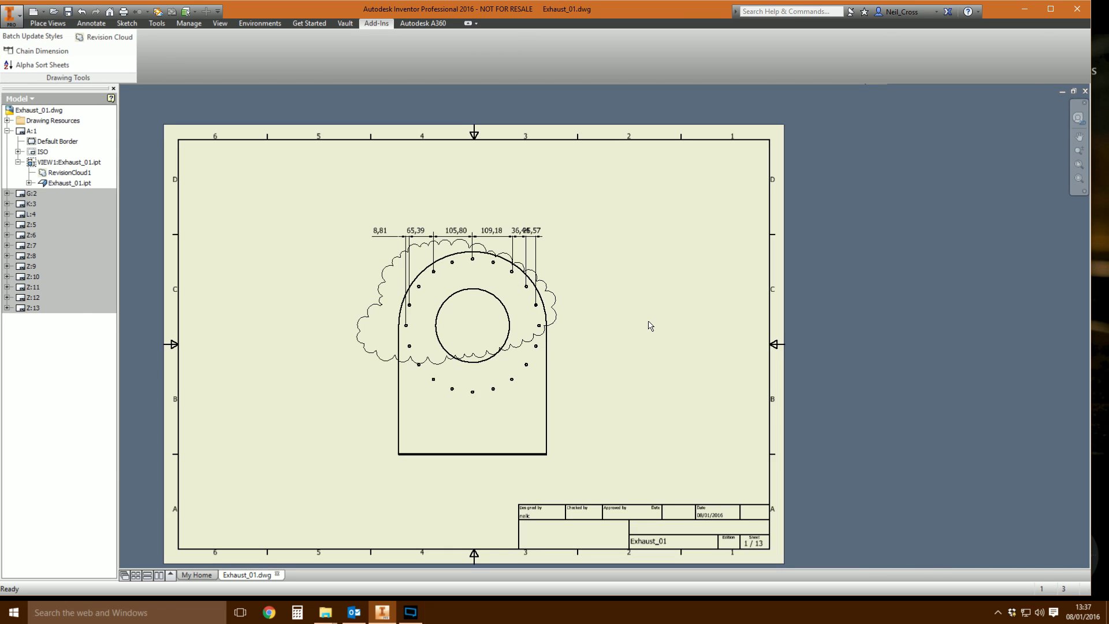
Close Exhaust_01.dwg without saving its changes and quit Inventor, bringing the SDK UserTools folder forward in File Explorer.
left_click(1086, 91)
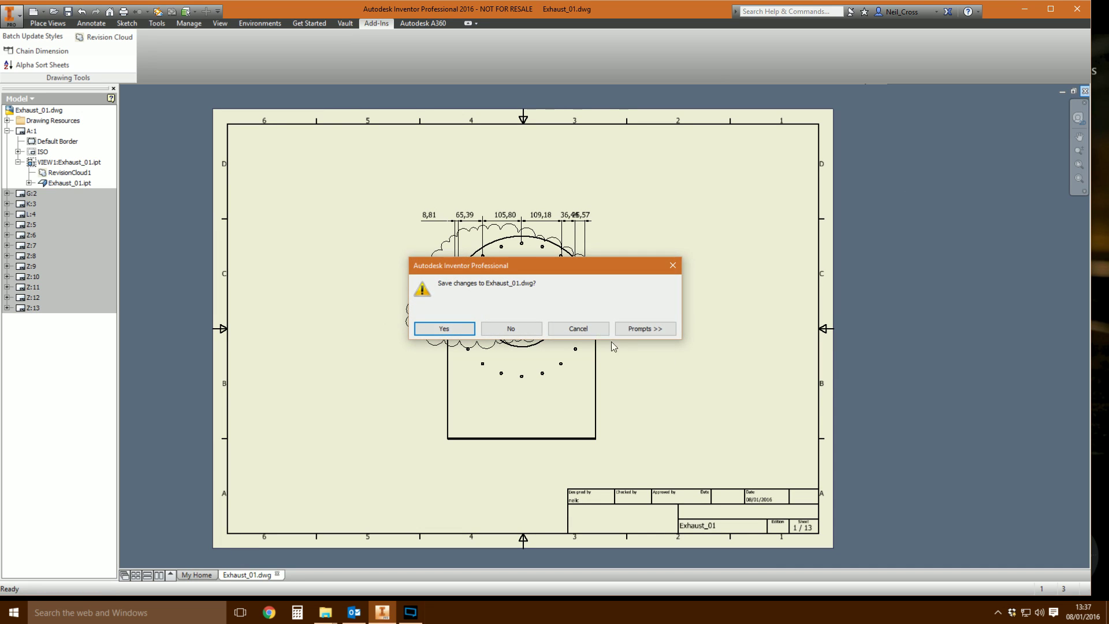
left_click(513, 331)
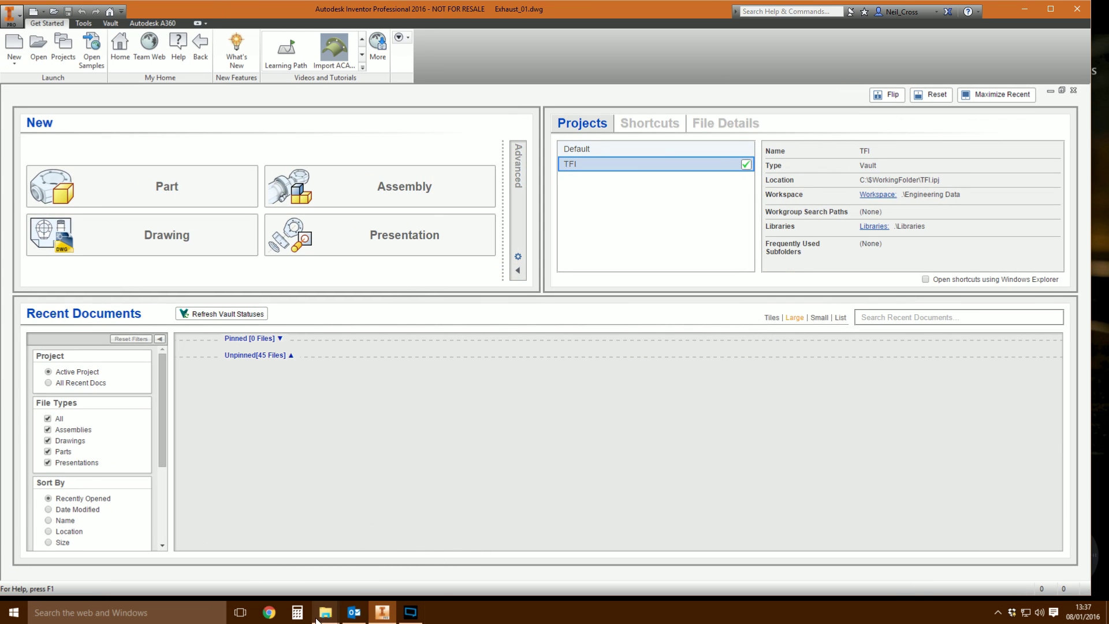
mouse_move(319, 616)
left_click(297, 567)
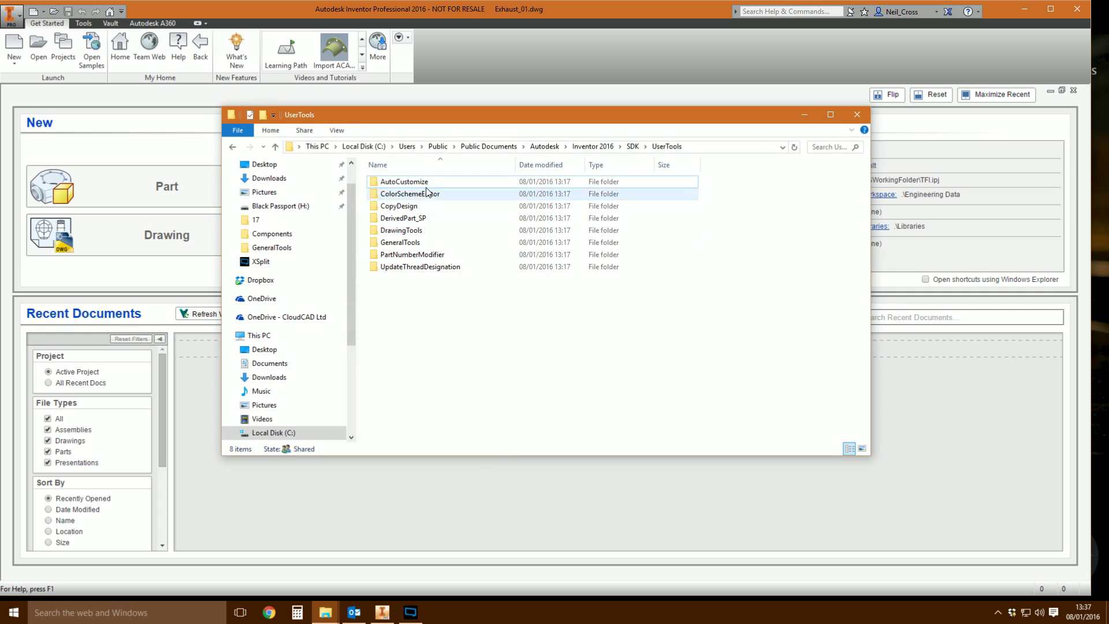
left_click(406, 198)
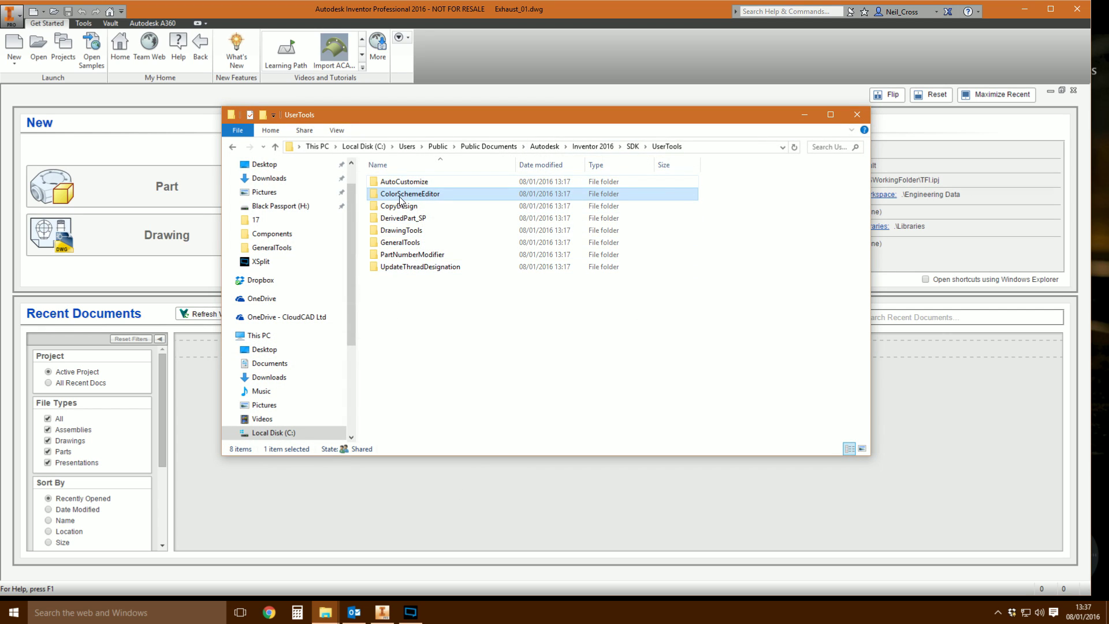
left_click(1088, 11)
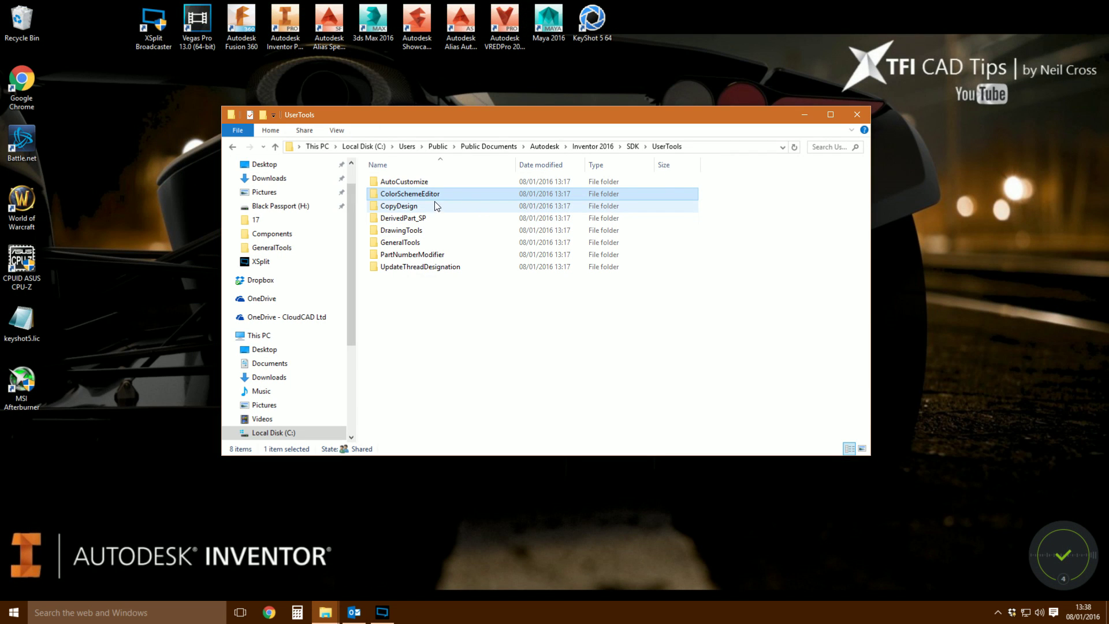
Launch InventorColorSchemeEditor.exe from the Bin folder of ColorSchemeEditor and dismiss its about notice.
double_click(427, 195)
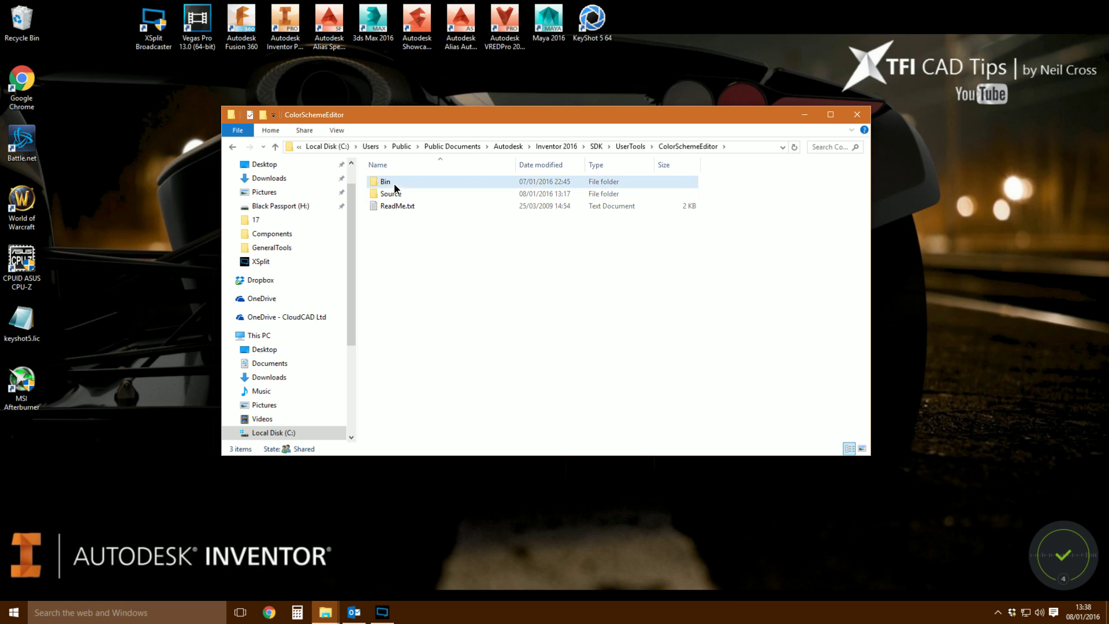
double_click(394, 184)
left_click(397, 232)
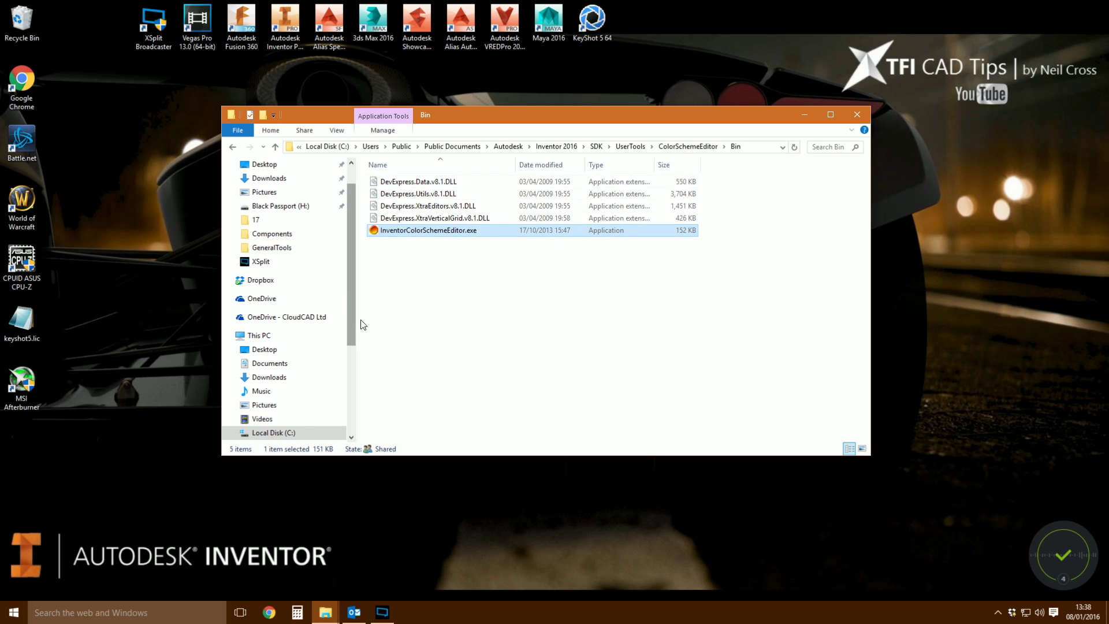
key("Return")
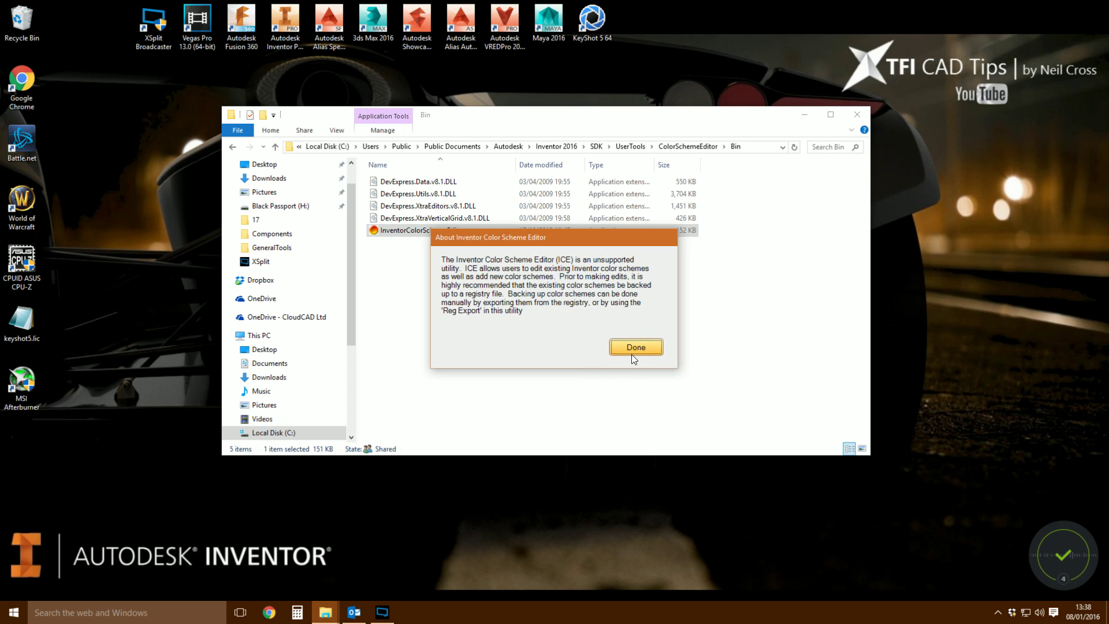
left_click(635, 348)
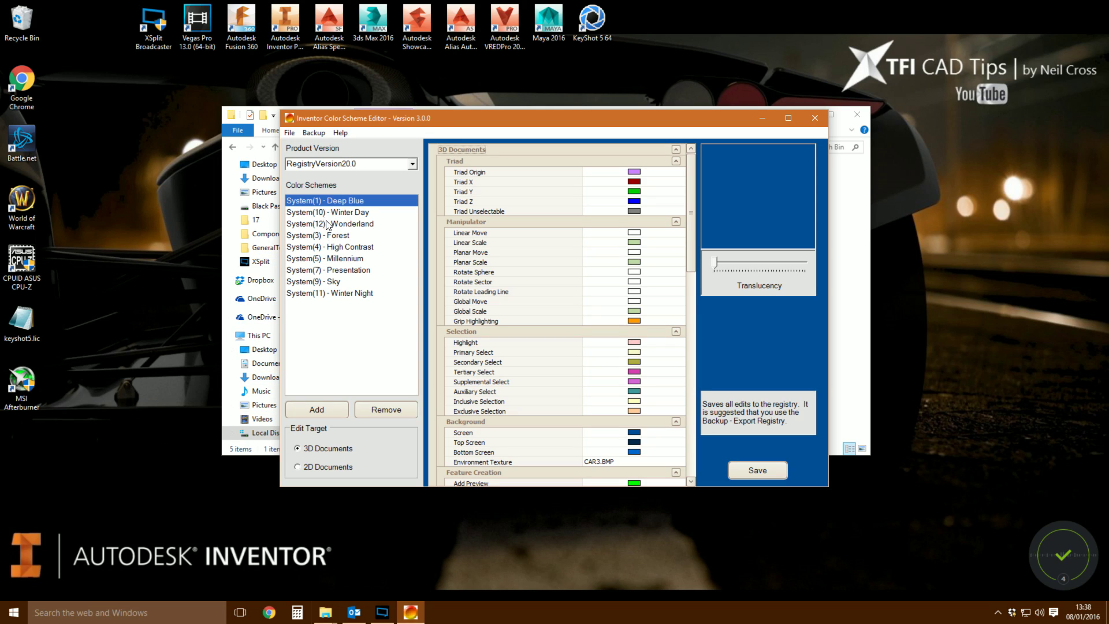
Select the System(11) - Winter Night colour scheme and its Under-Constrain Curve entry under Sketch in the 3D document colours.
left_click(321, 284)
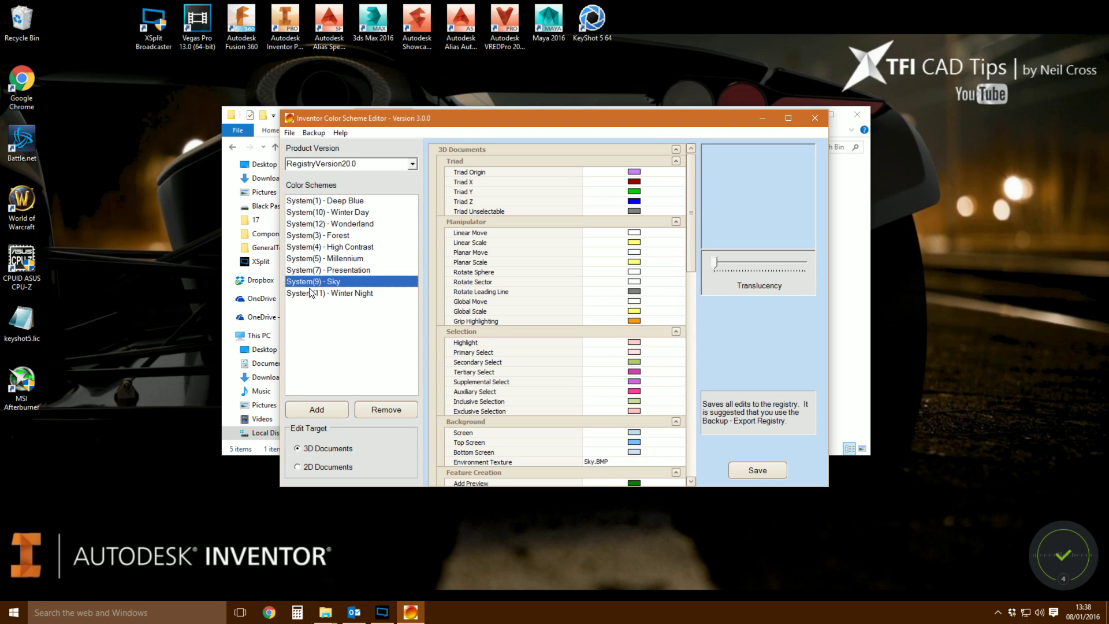
left_click(311, 292)
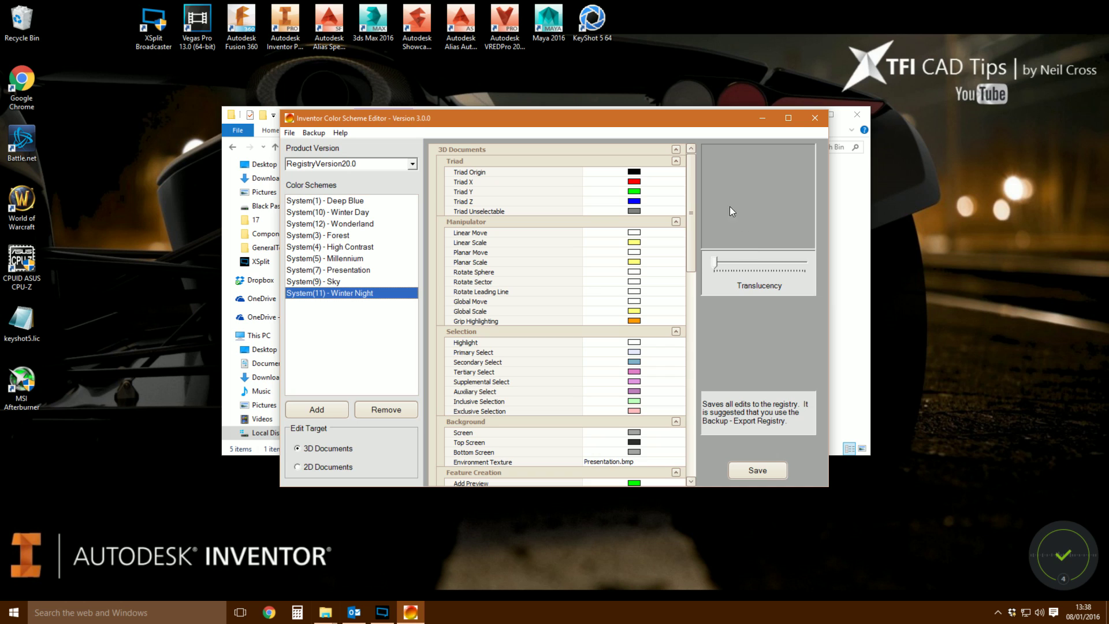
mouse_move(693, 196)
left_mouse_down()
mouse_move(707, 405)
mouse_move(698, 350)
left_mouse_up()
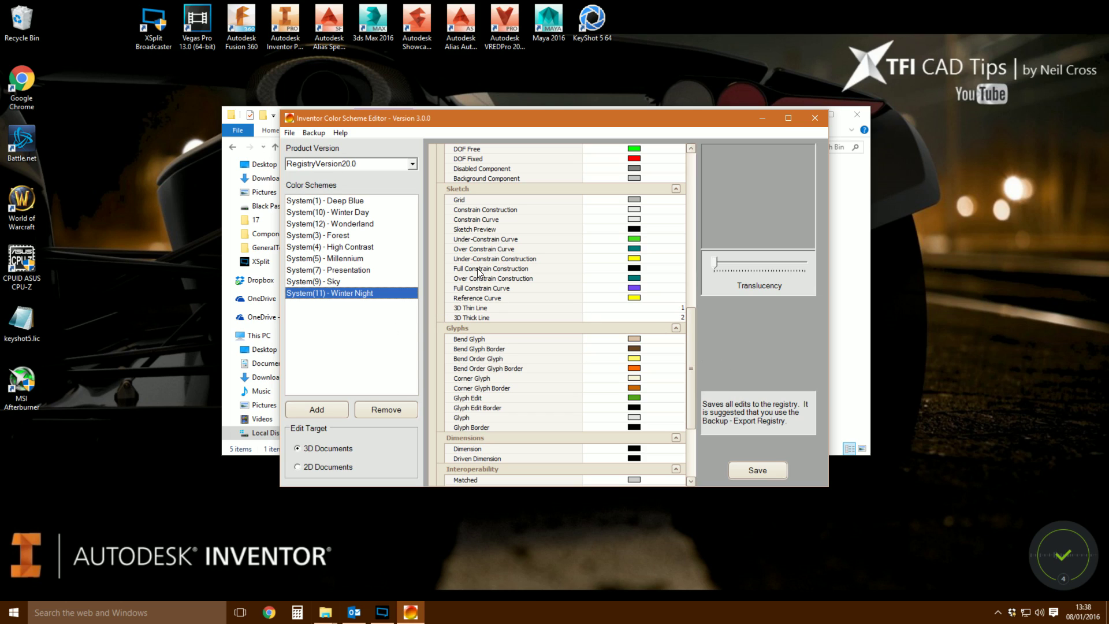
left_click(474, 289)
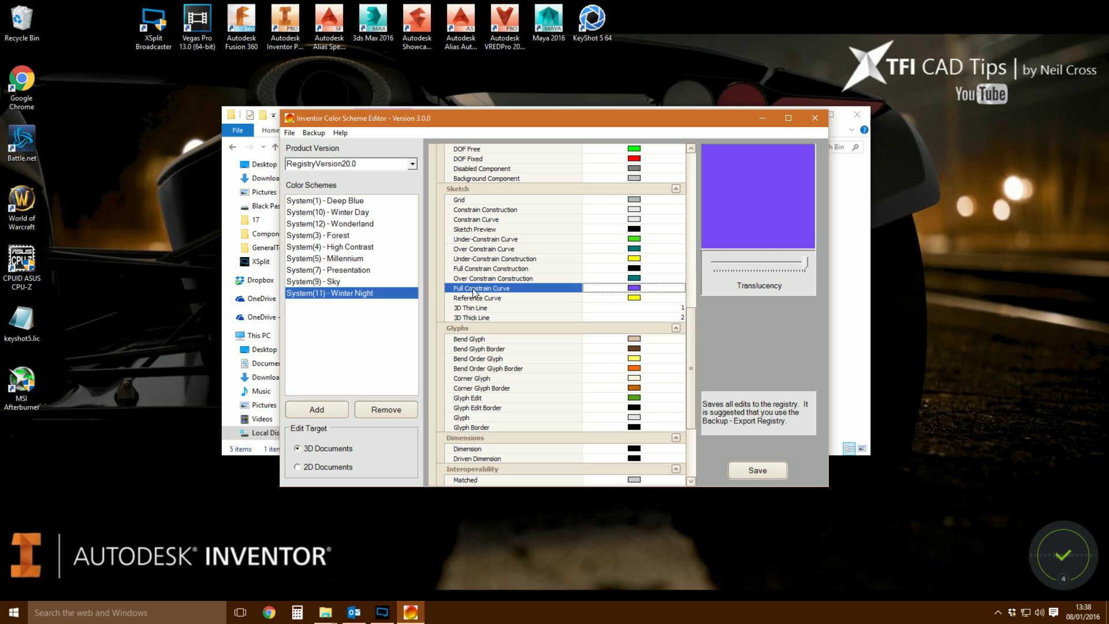
left_click(477, 239)
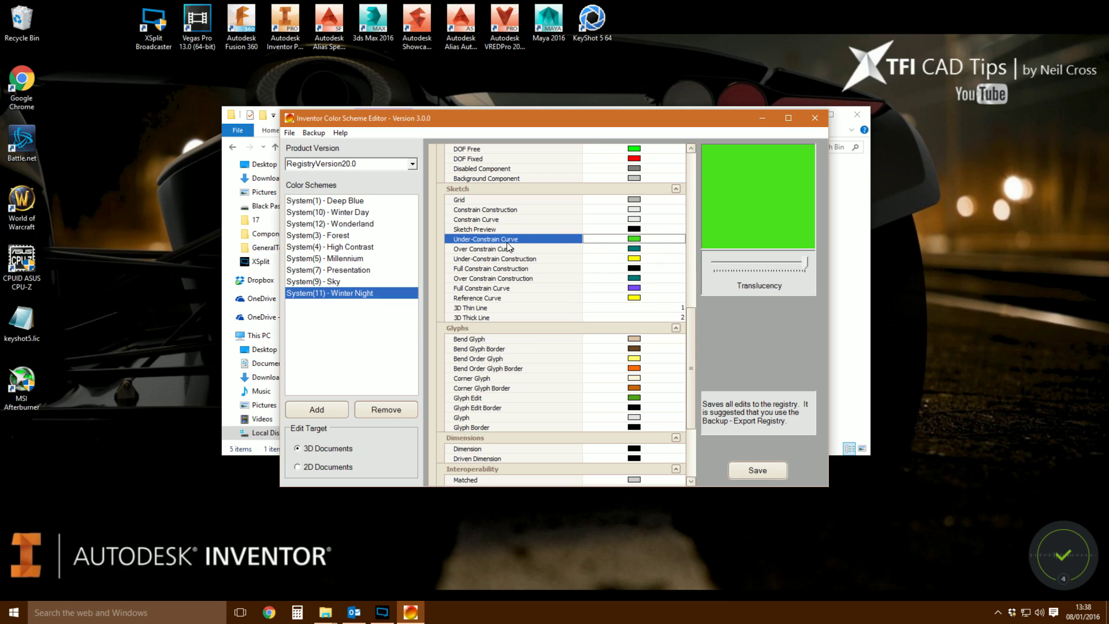
Open the colour picker for Under-Constrain Curve, dismiss it without choosing a colour, and save the scheme edits.
left_click(746, 200)
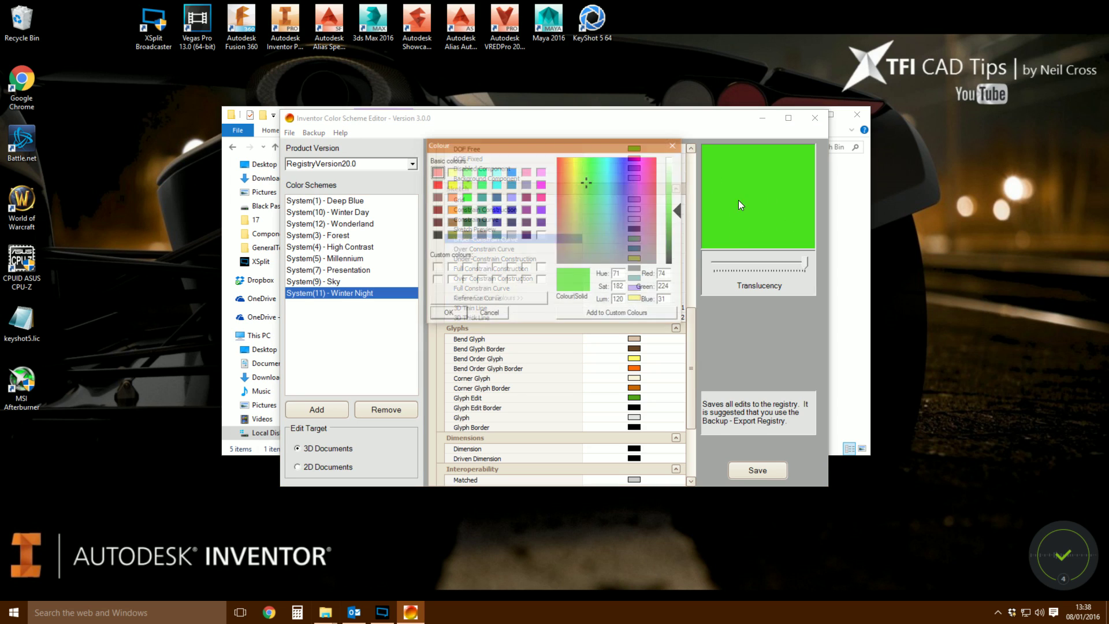
left_click(675, 144)
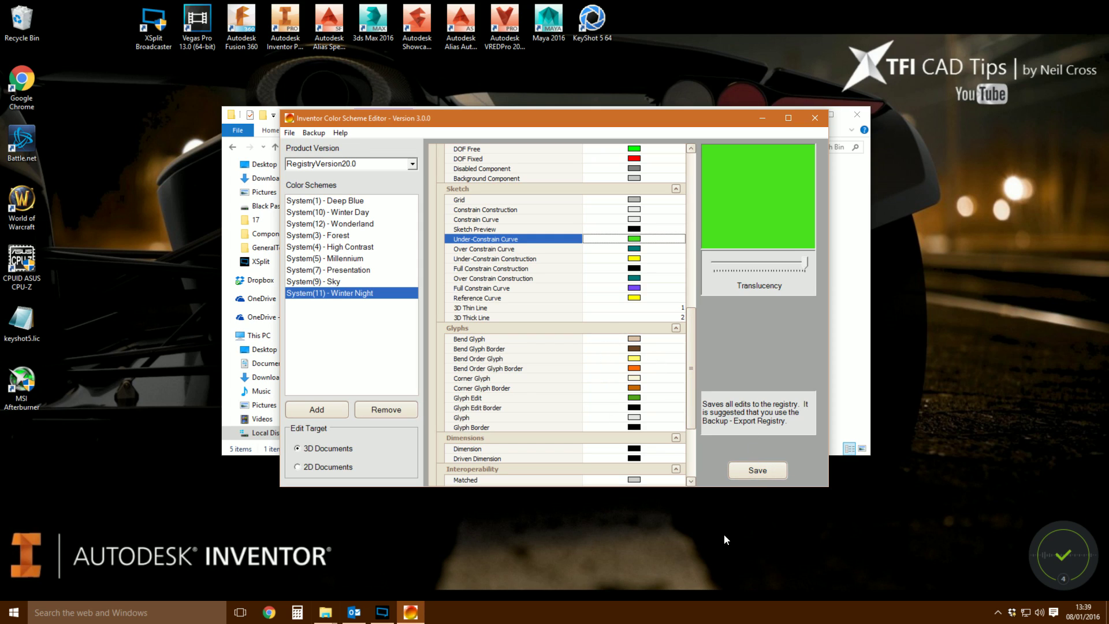
left_click(753, 477)
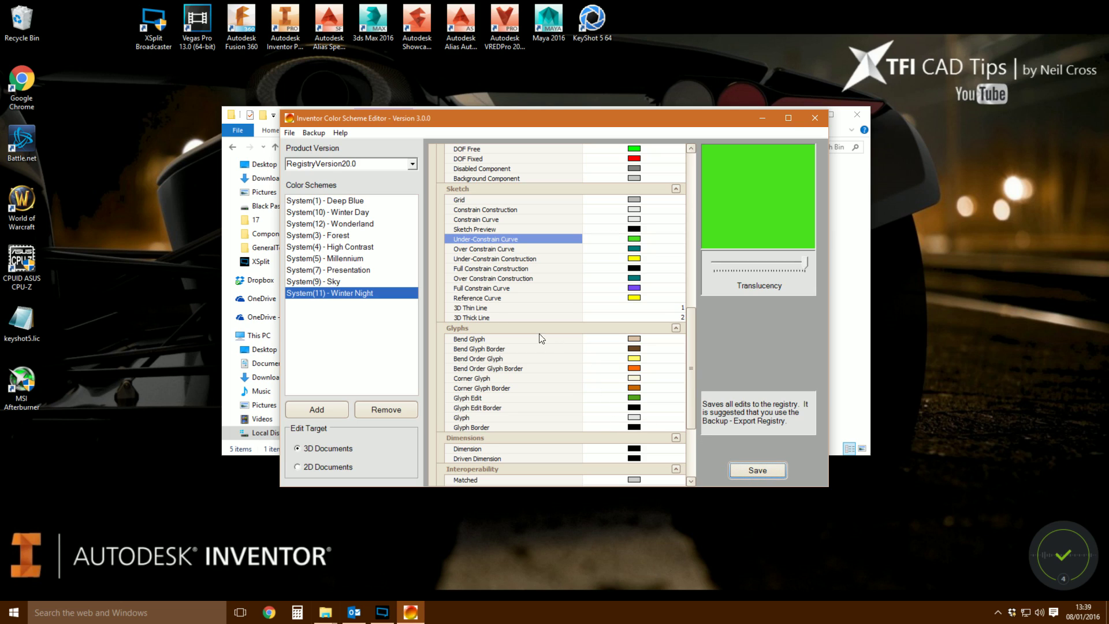
Export the colour schemes as the registry file "Backup of ze colours" on the desktop and reposition its desktop icon.
left_click(318, 134)
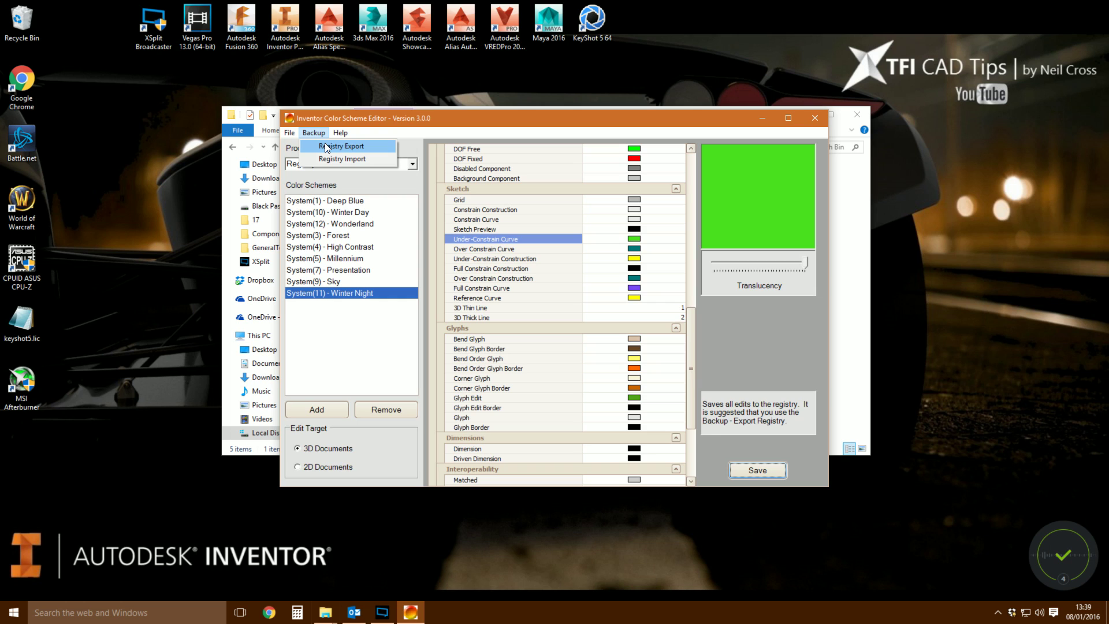
left_click(324, 145)
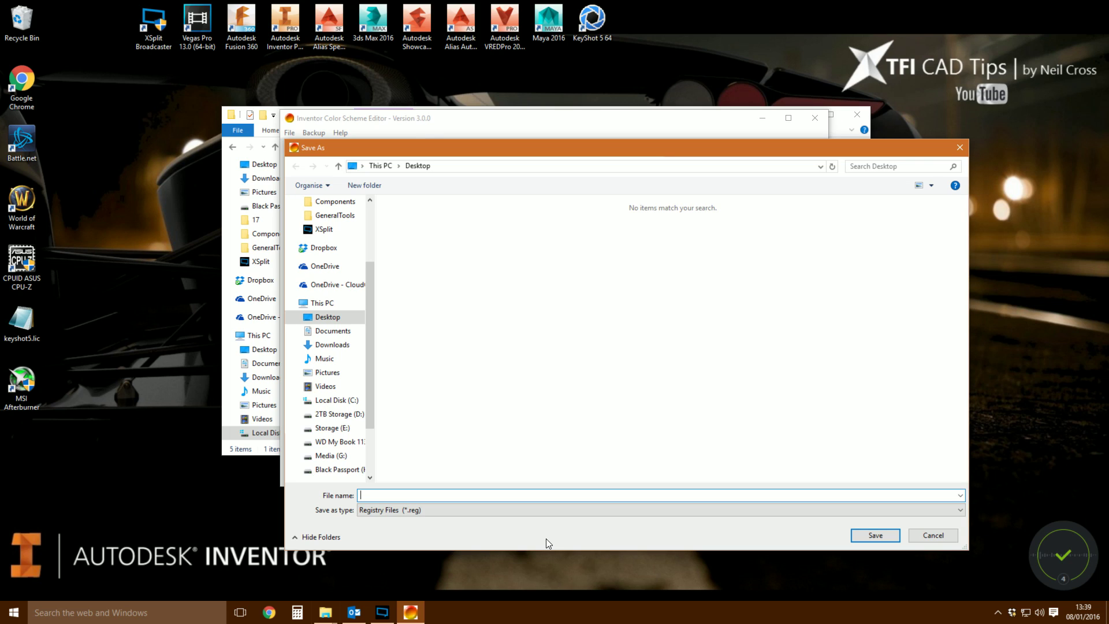
type("Backup of ze colours")
key("Return")
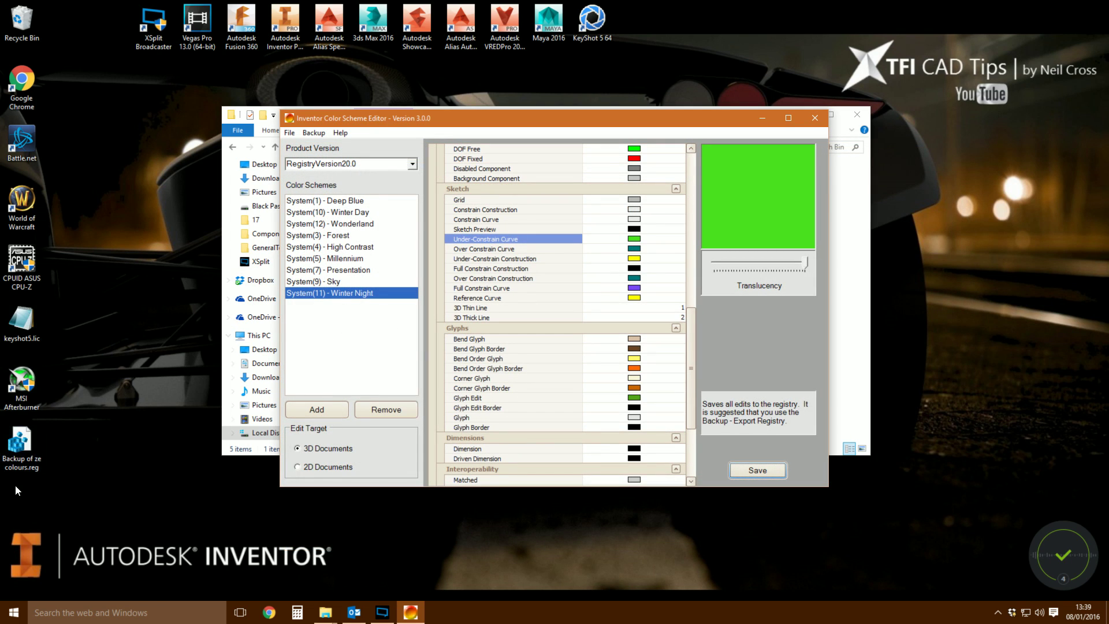
left_click_drag(21, 444, 150, 202)
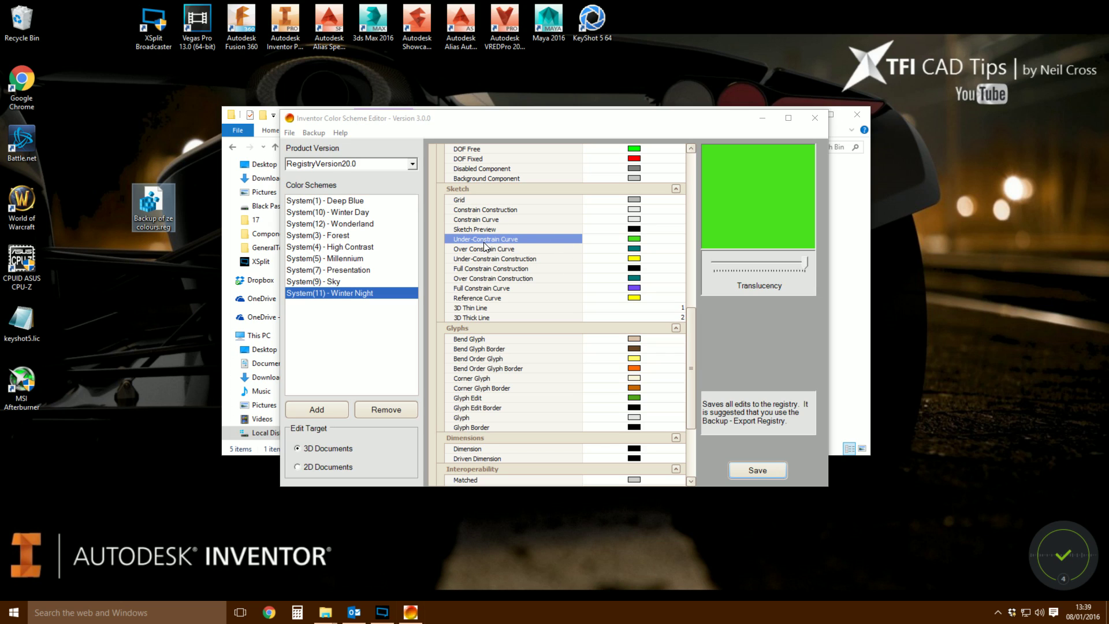
Change the Under-Constrain Curve colour of the Winter Night scheme to red (239, 16, 16).
left_click(741, 199)
left_click_drag(578, 173, 560, 170)
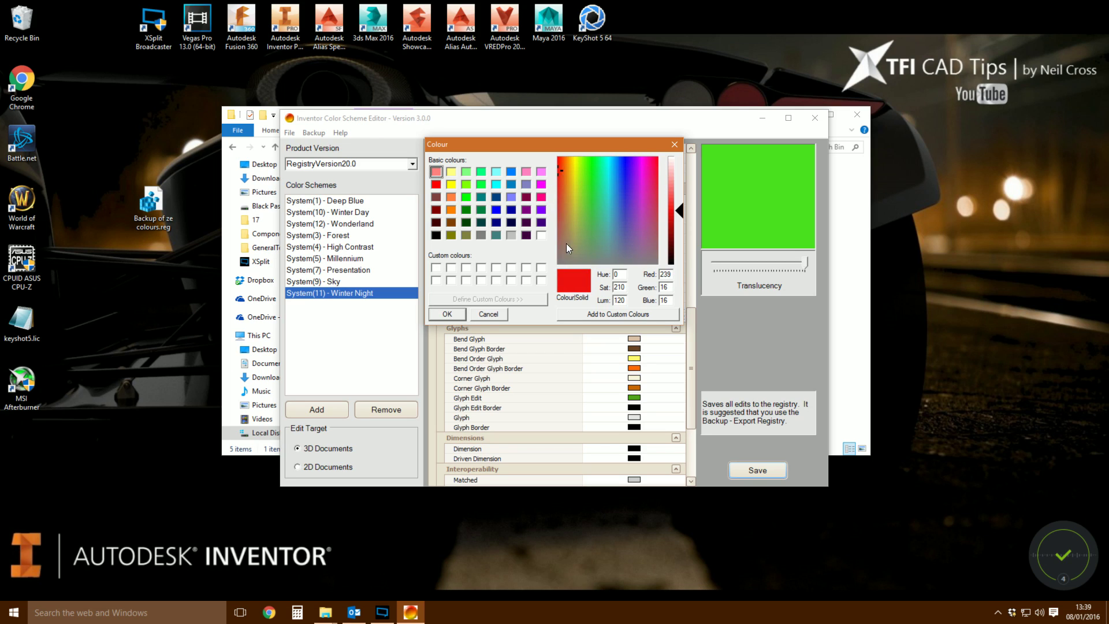
left_click(451, 315)
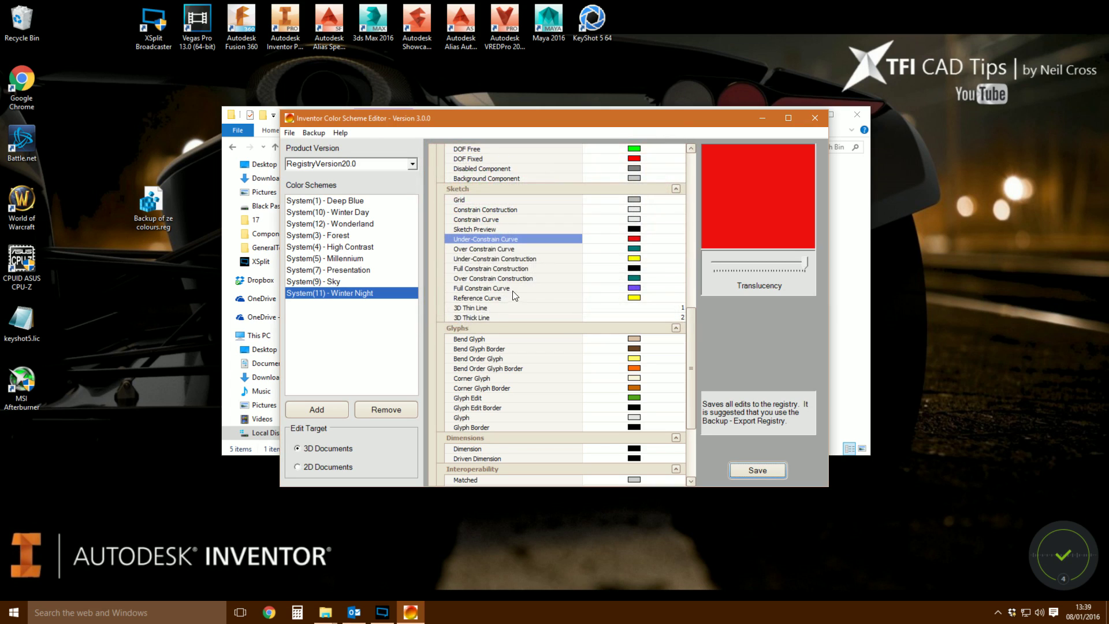
Set the Full Constrain Curve colour of the Winter Night scheme to black and save the edits to the registry.
left_click(491, 288)
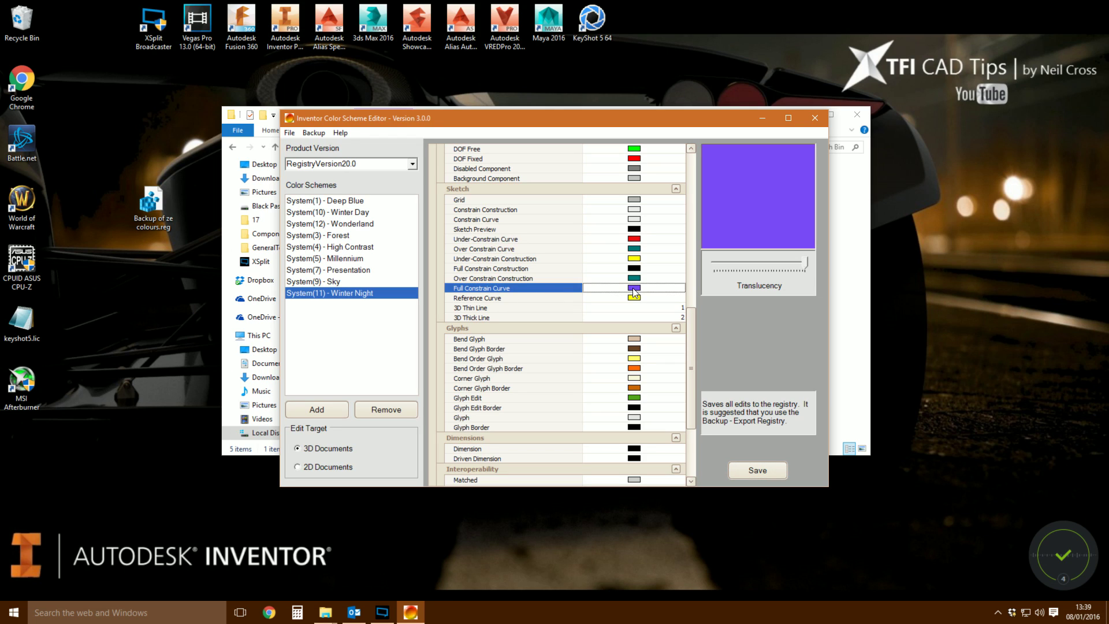
left_click(750, 196)
left_click(437, 235)
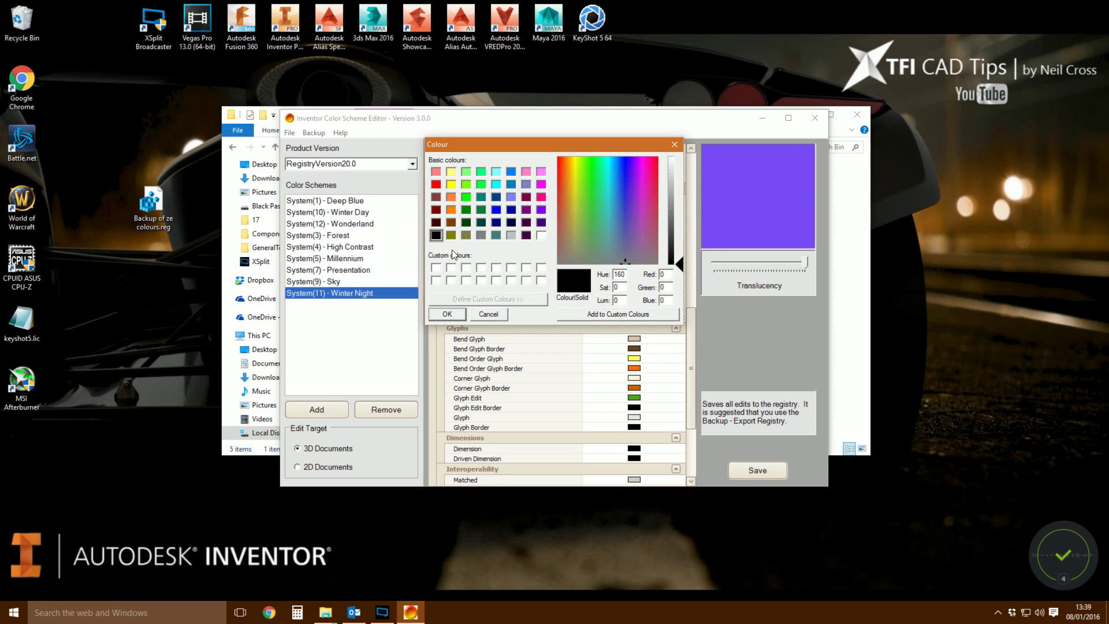
left_click(446, 314)
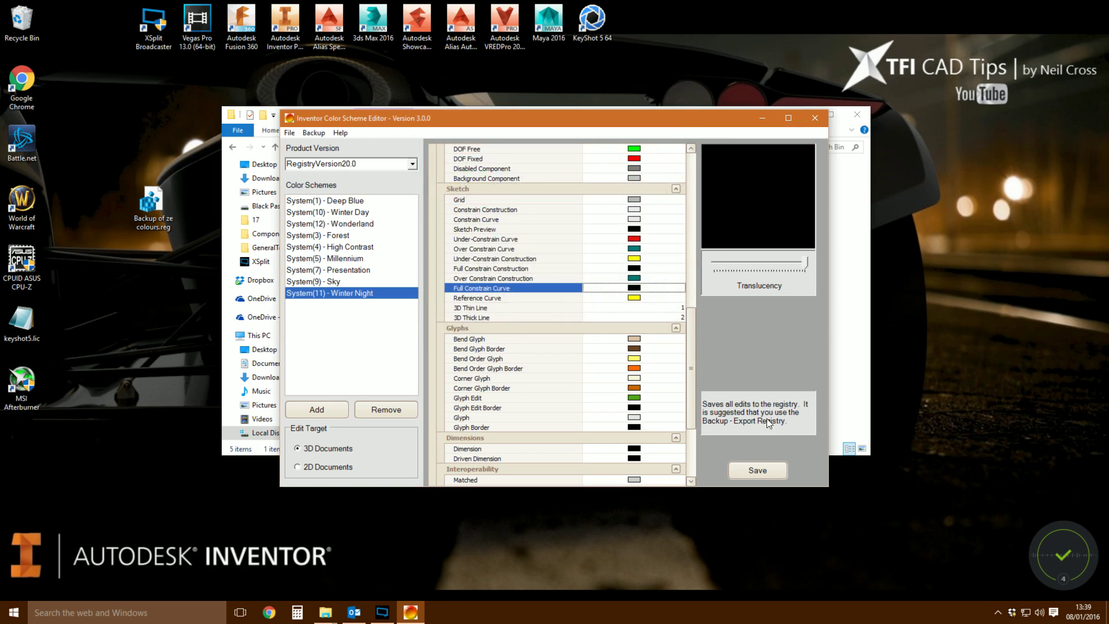
left_click(754, 469)
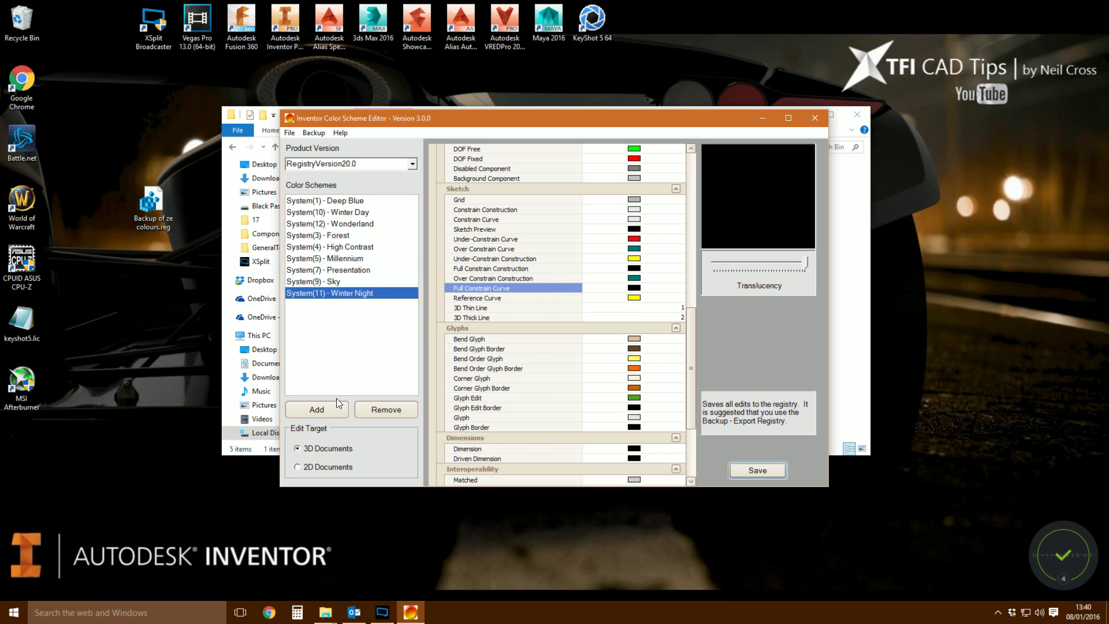
Examine the Winter Night scheme's 2D document colours and return to its 3D document colours down to the Sketch group.
left_click(319, 467)
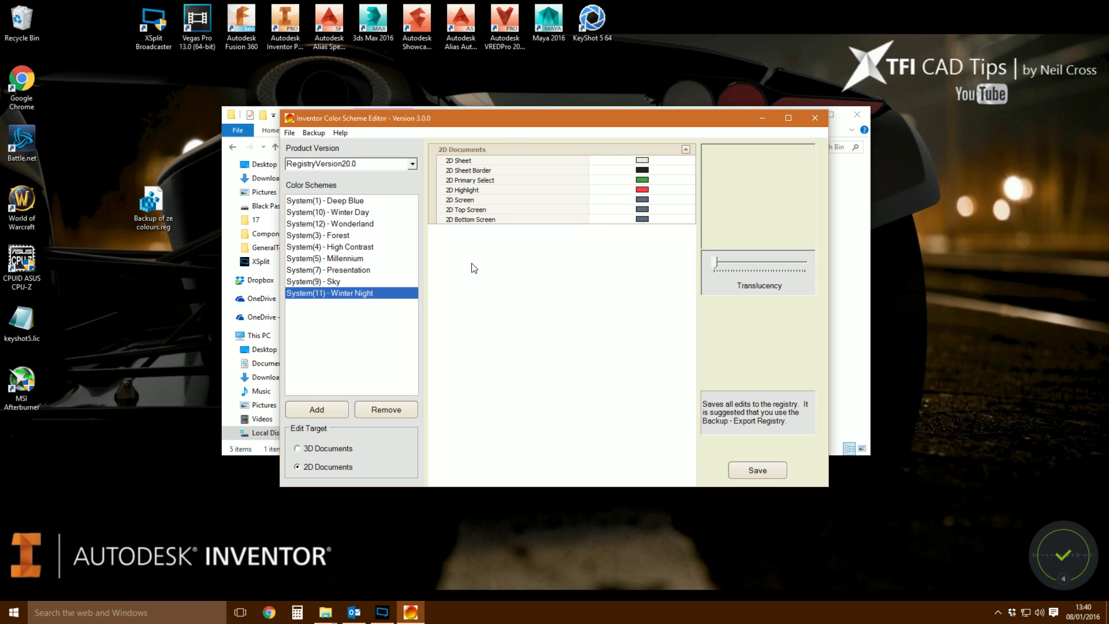
left_click(315, 450)
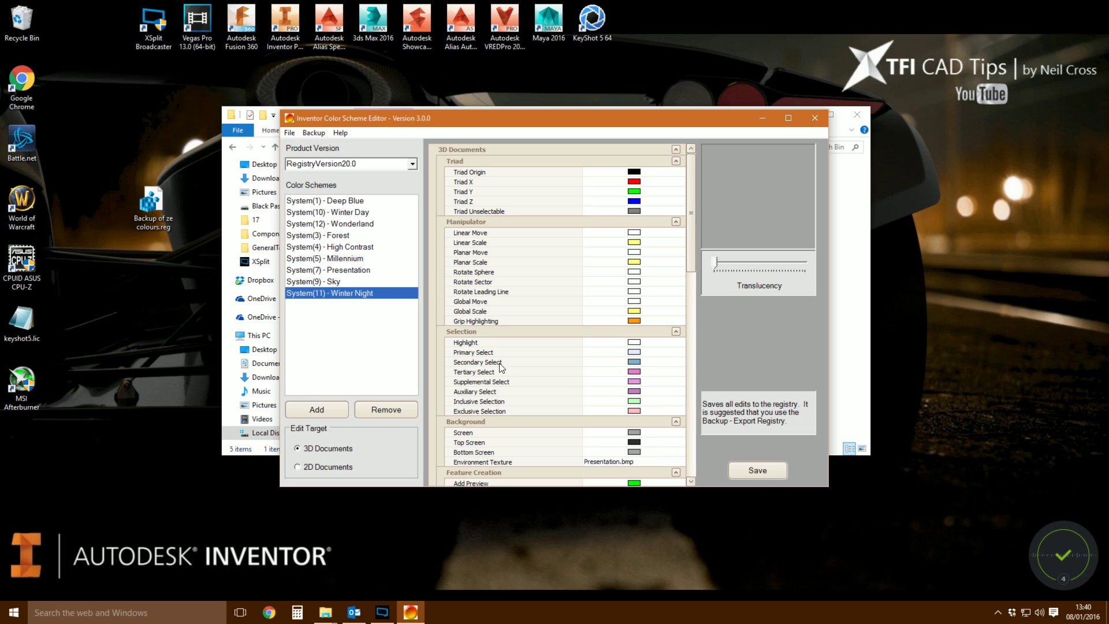
scroll(501, 407, "down", 4)
scroll(539, 387, "down", 6)
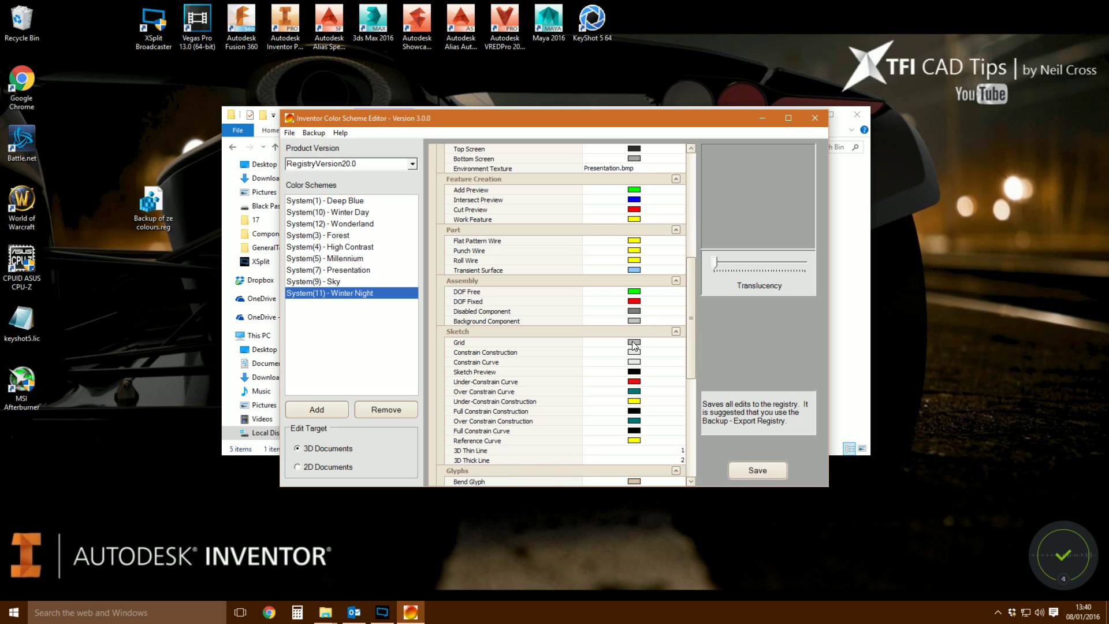
Close the color scheme editor and start Autodesk Inventor Professional 2016 from the desktop.
left_click(822, 124)
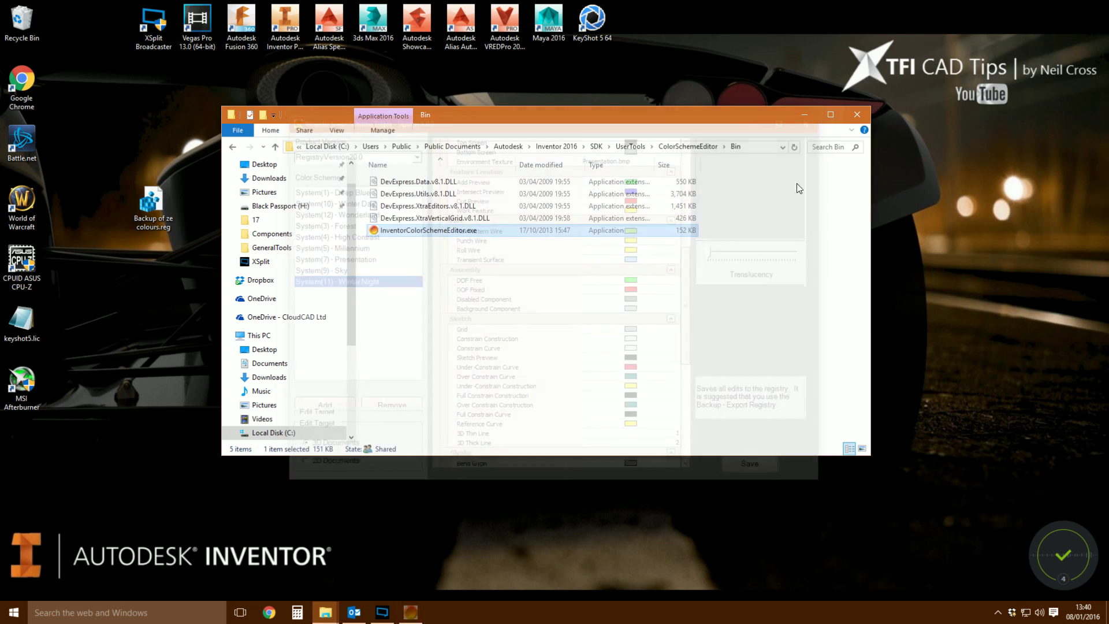
double_click(286, 23)
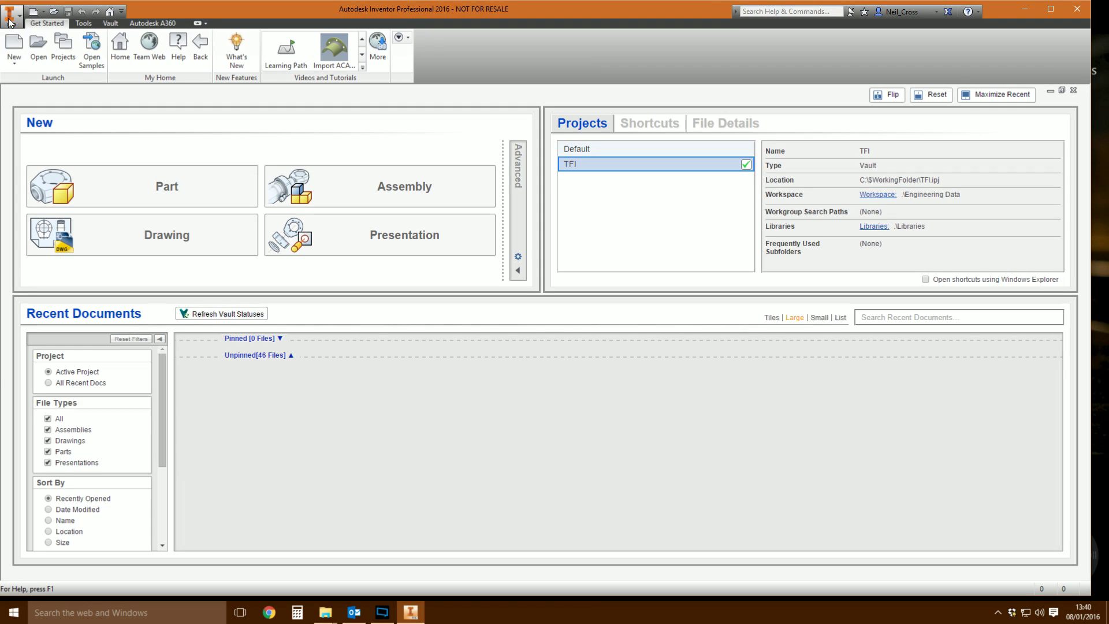
Review the Colors section of the application options with the Winter Night color scheme selected, and close the options.
left_click(10, 14)
left_click(103, 362)
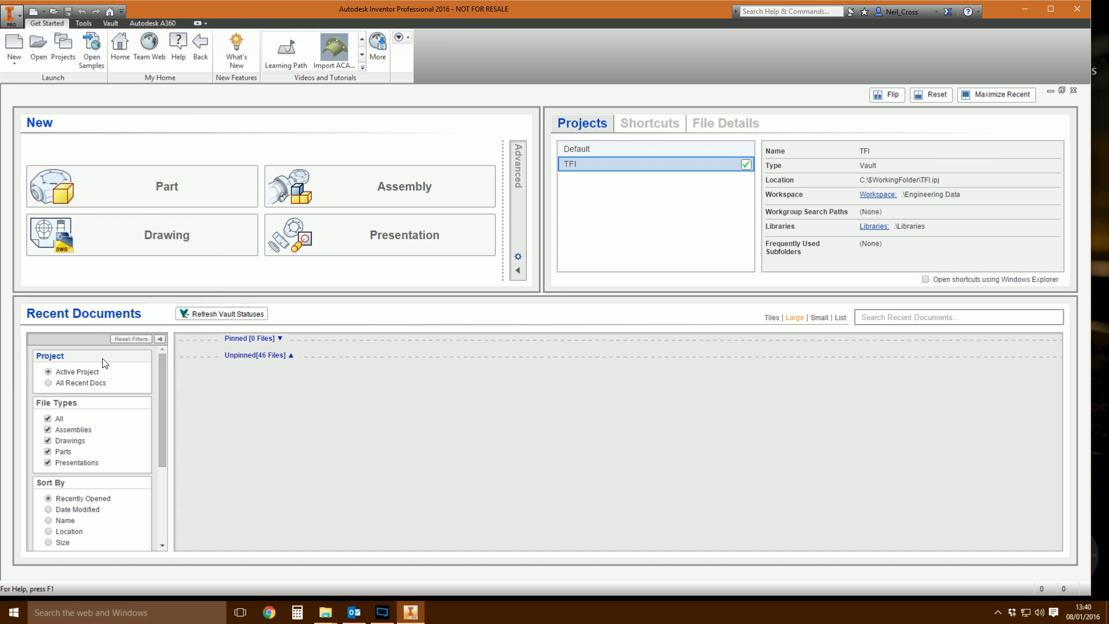
left_click(528, 122)
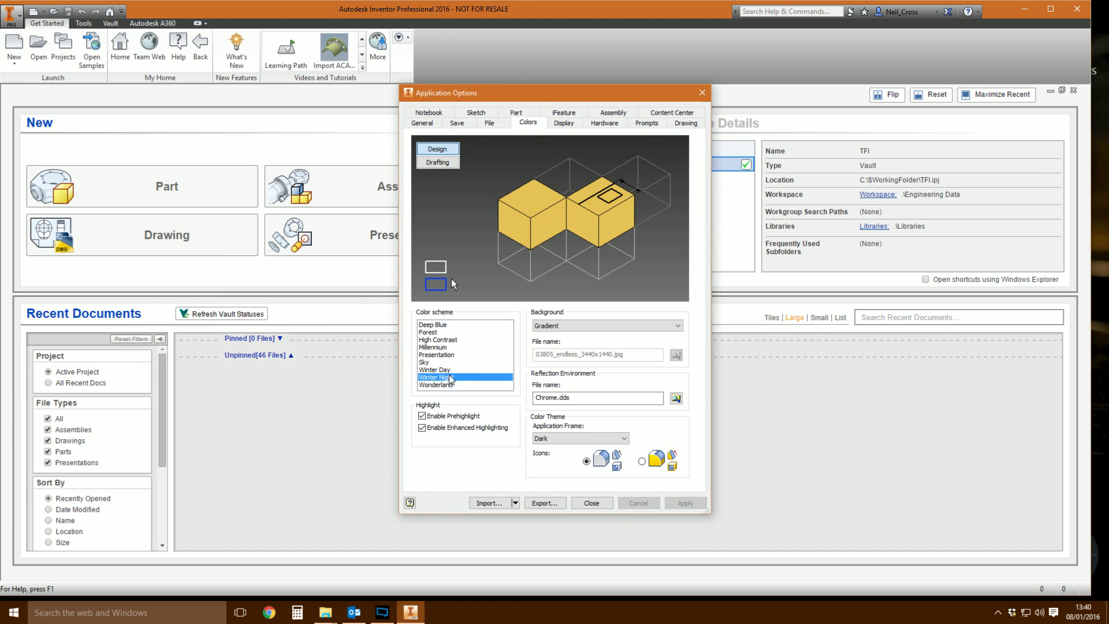
left_click(592, 503)
Create a new part from the Standard.ipt template and start a 2D sketch on the vertical XY plane.
left_click(14, 45)
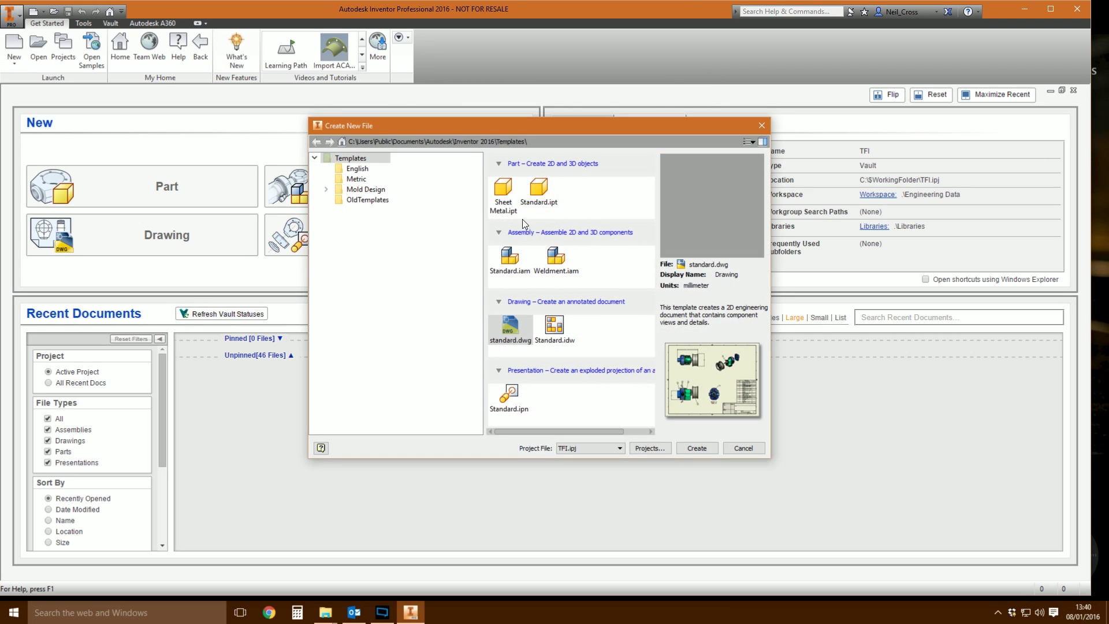
double_click(541, 192)
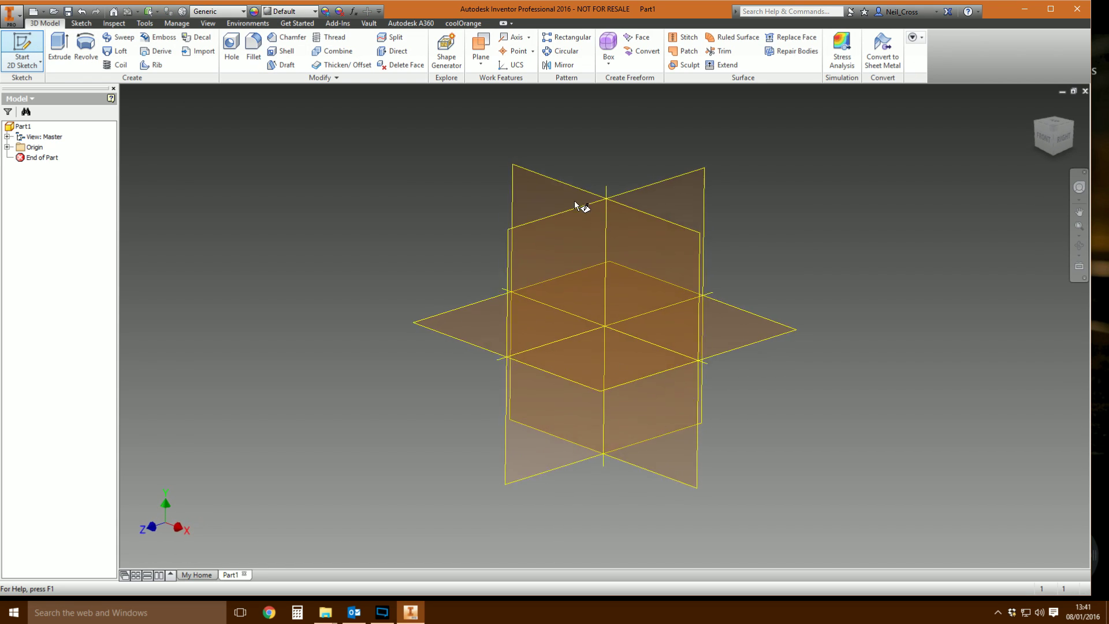
left_click(576, 203)
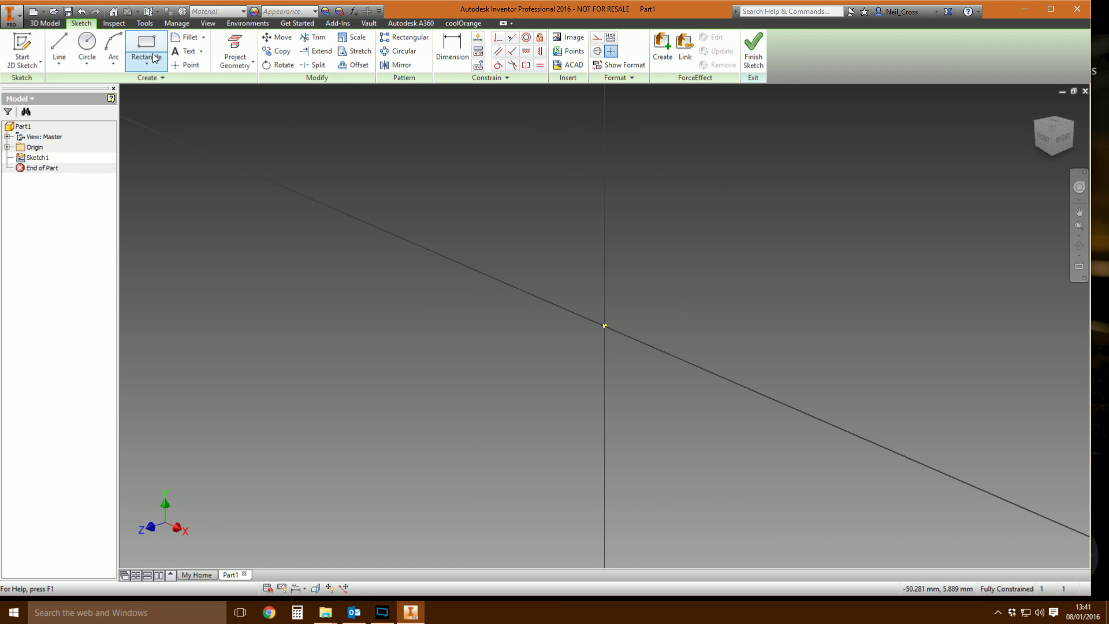
Sketch a rectangle around the origin and reshape it to be longer and lower by moving its upper-left corner.
left_click(152, 52)
left_click(502, 173)
right_click(394, 256)
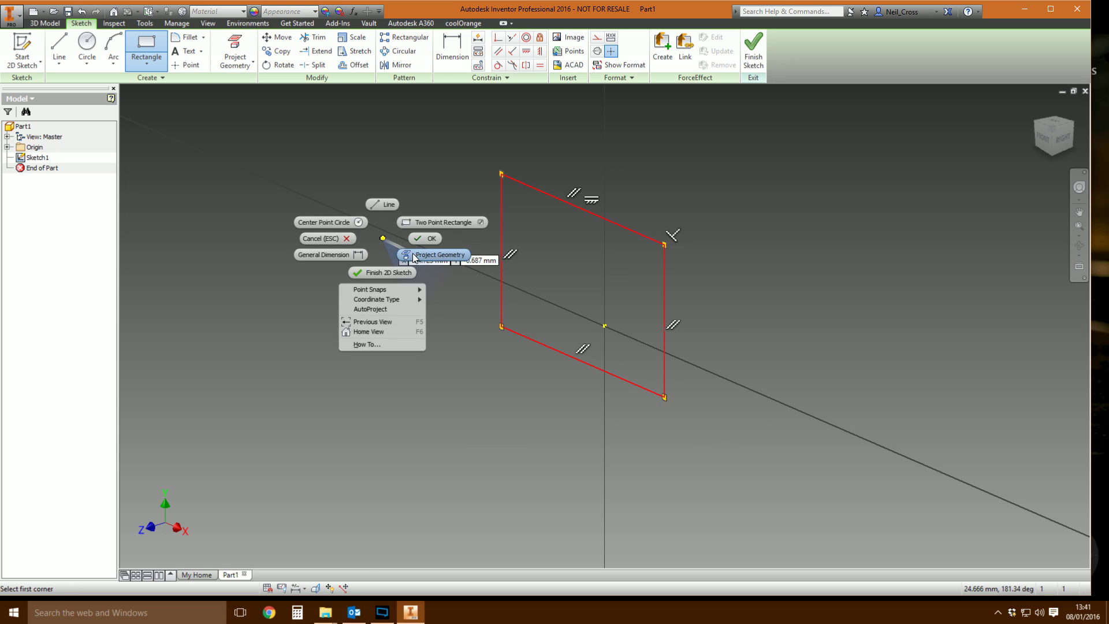
left_click(448, 255)
left_click_drag(502, 174, 426, 219)
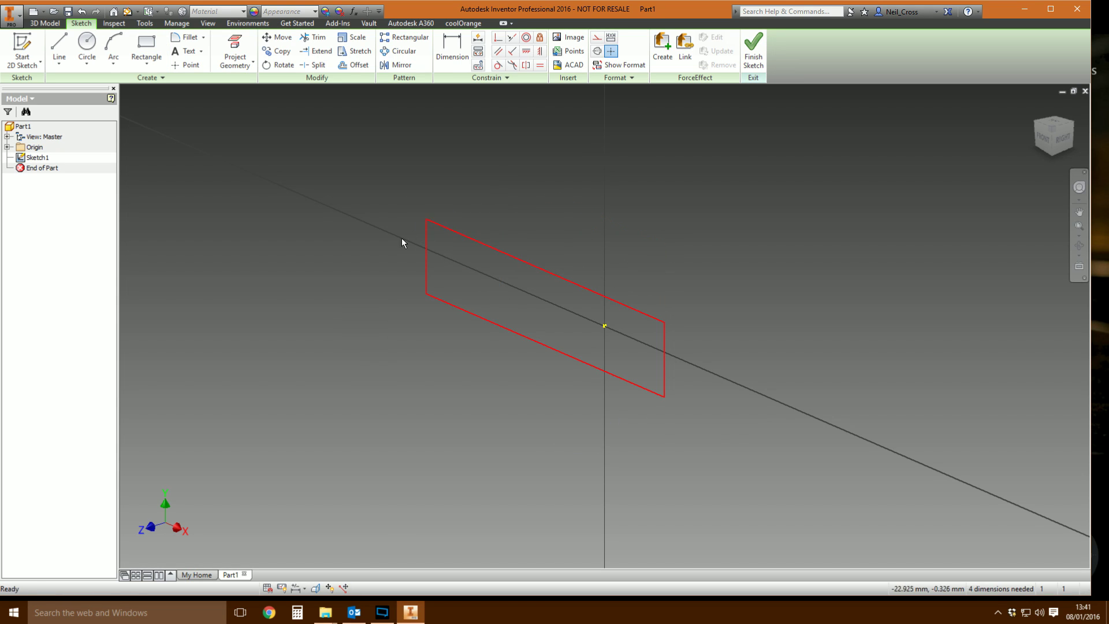
Apply the Fix constraint to the rectangle's top and left edges and leave the command.
left_click(539, 37)
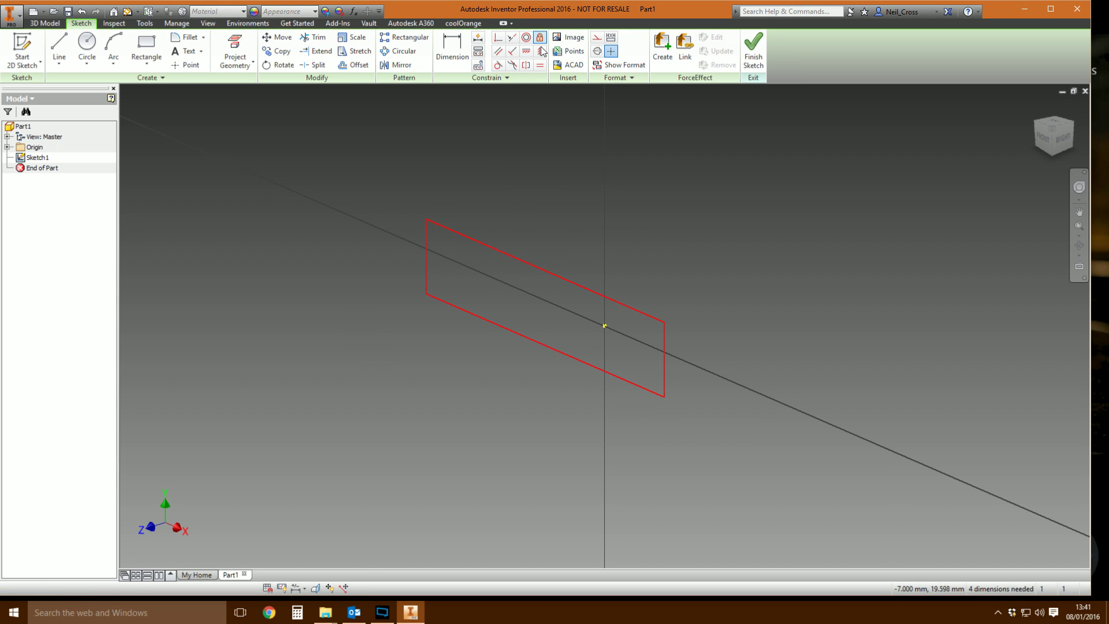
left_click(444, 226)
left_click(426, 257)
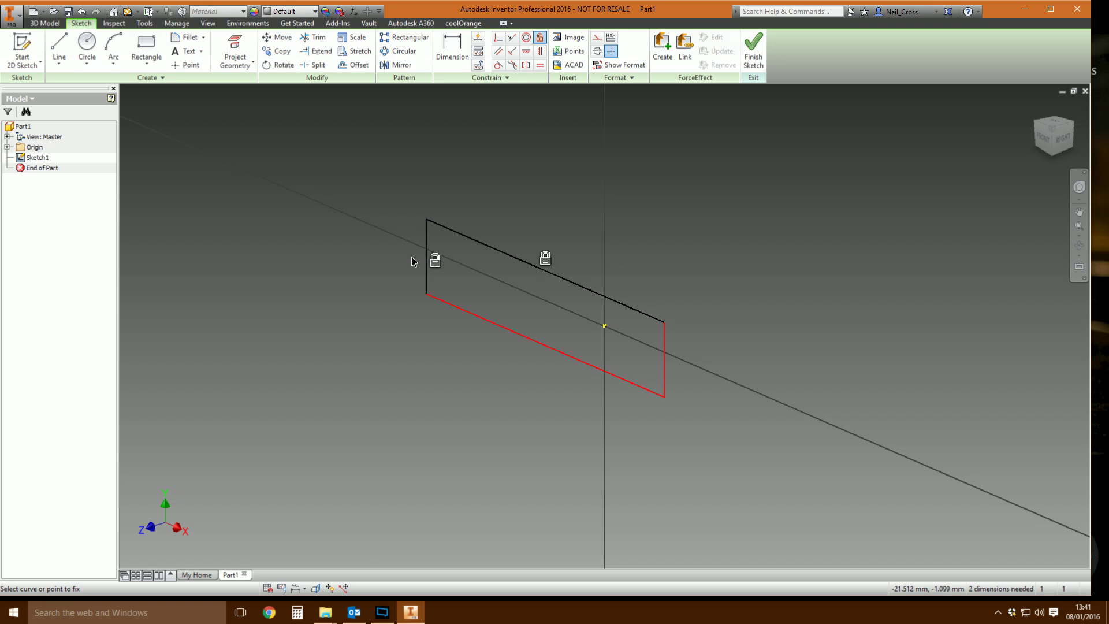
right_click(417, 259)
left_click(457, 257)
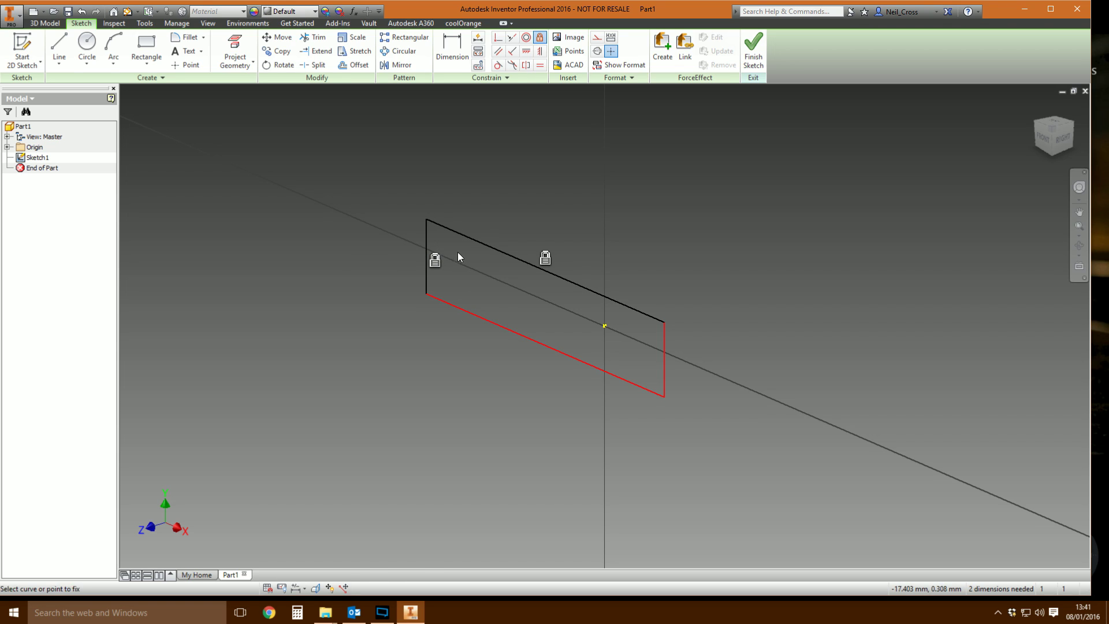
Finish the sketch and exit Inventor without saving the test part.
left_click(753, 51)
left_click(1078, 13)
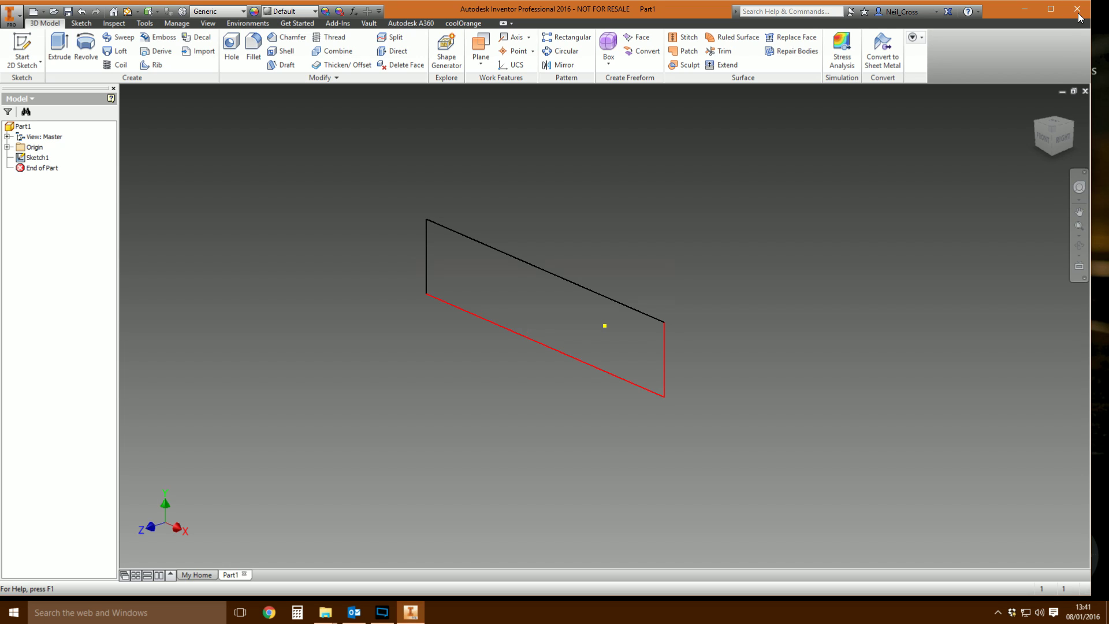
left_click(511, 328)
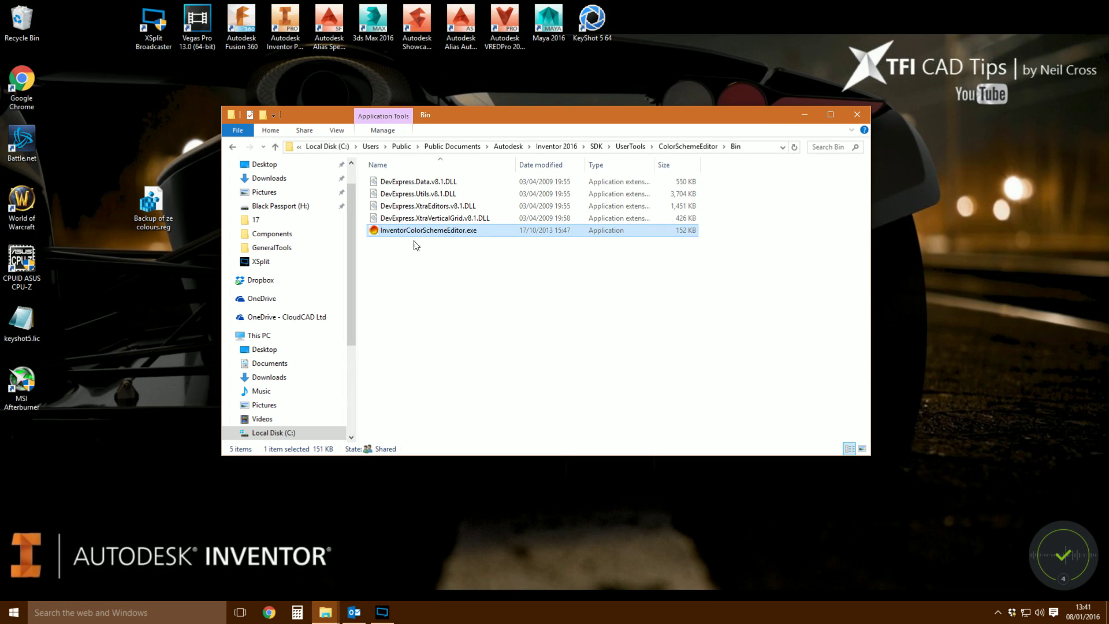
Launch InventorColorSchemeEditor.exe again and display the Sketch group of the Winter Night scheme's 3D document colours.
double_click(376, 230)
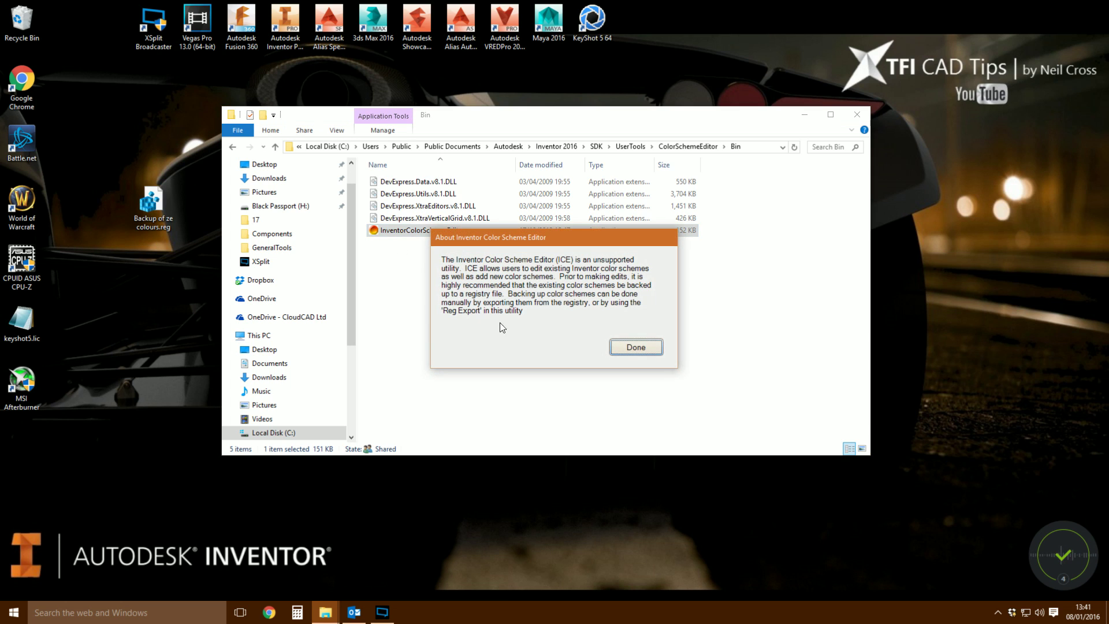
left_click(629, 345)
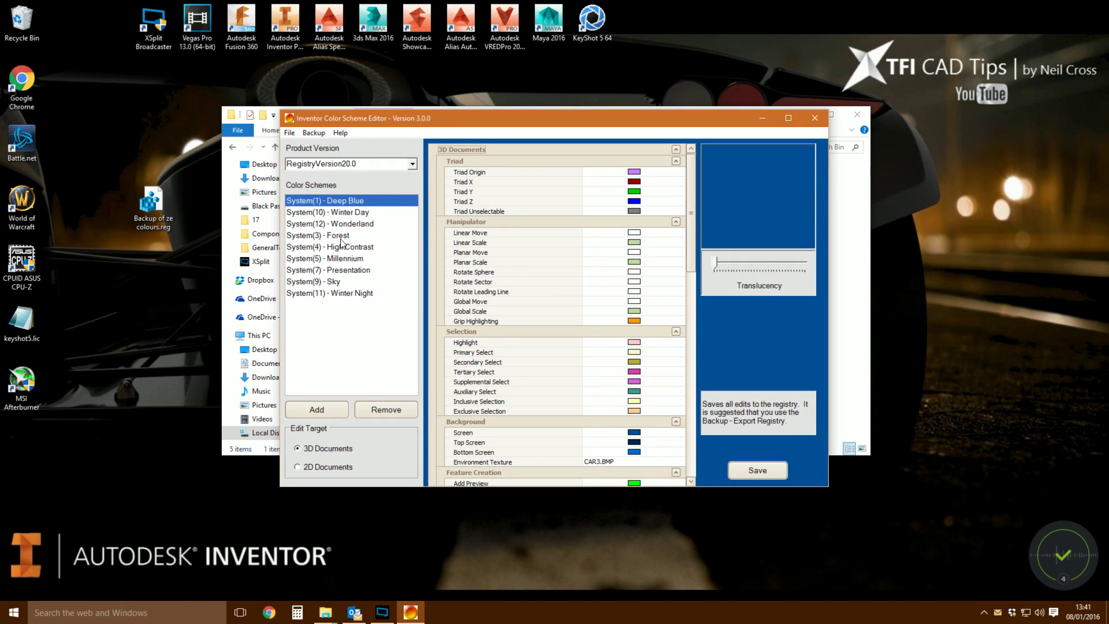
left_click(327, 293)
left_click_drag(691, 250, 681, 384)
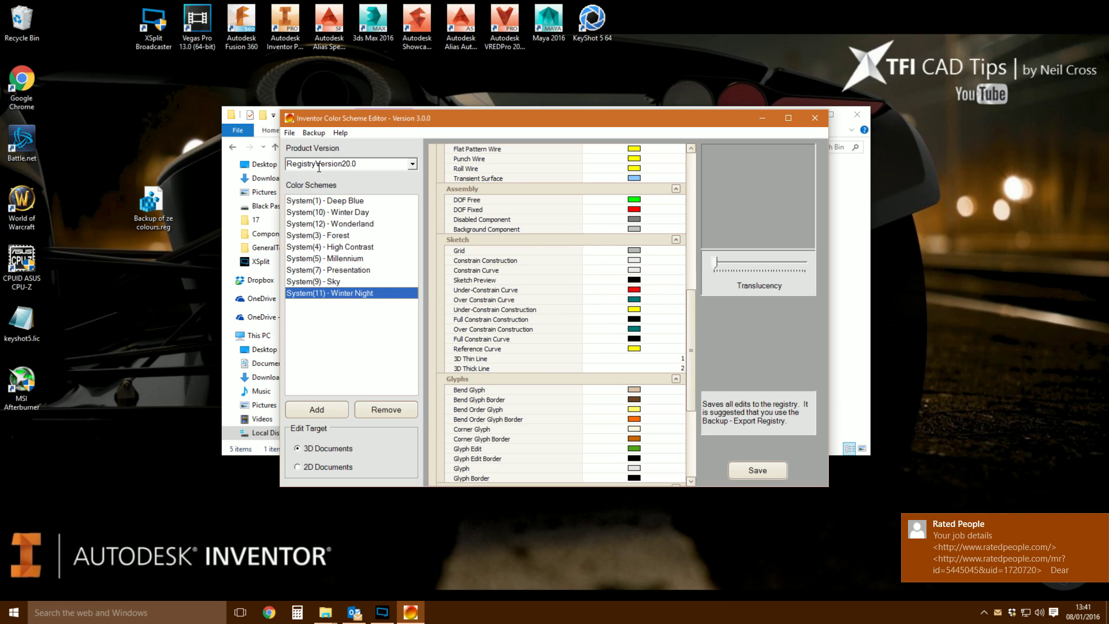
Import the registry backup "Backup of ze colours.reg" from the desktop and save all edits to the registry.
left_click(314, 133)
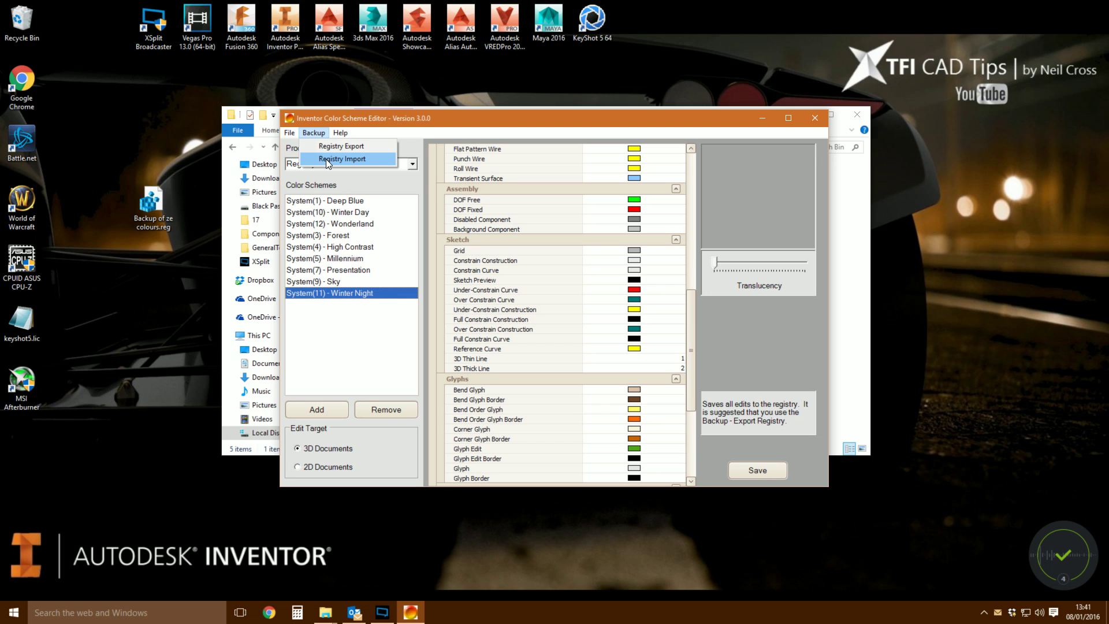
left_click(326, 158)
left_click(404, 240)
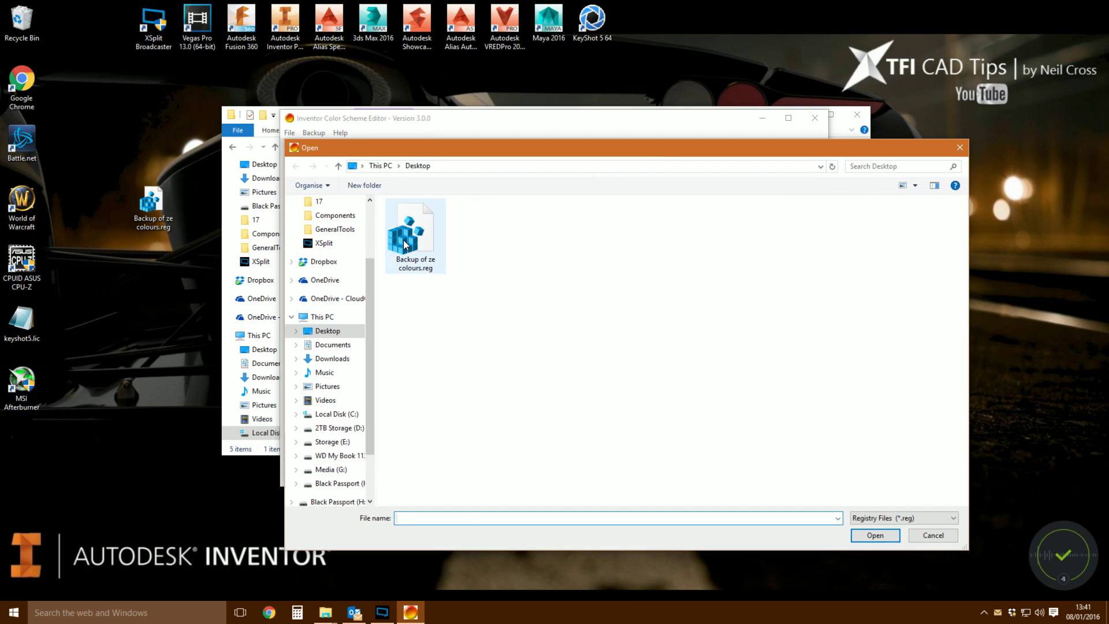
left_click(876, 535)
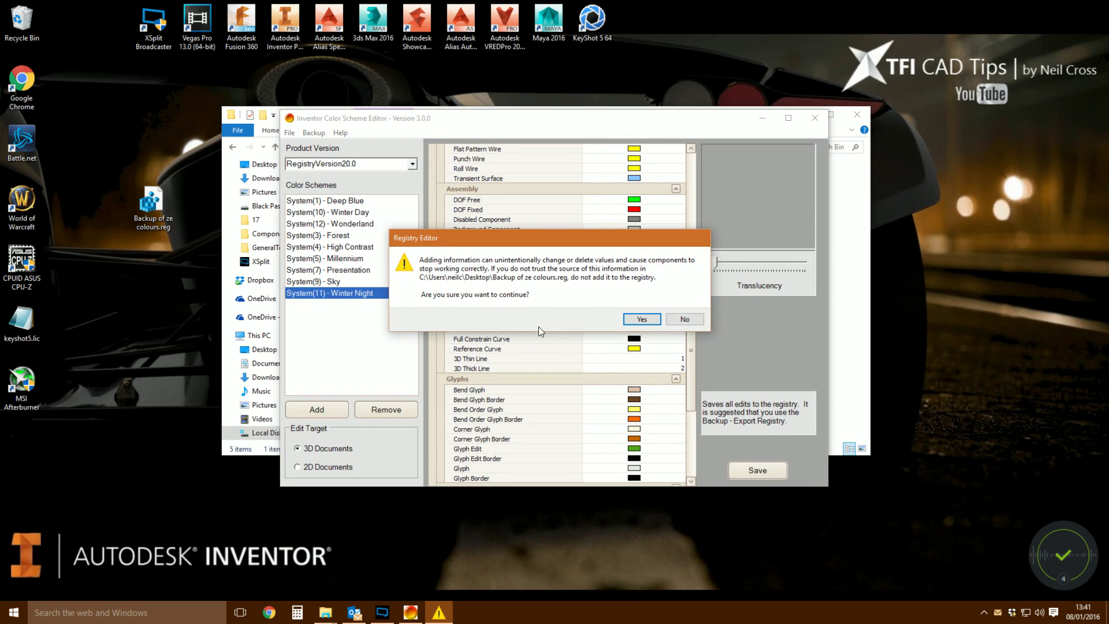
left_click(636, 319)
left_click(683, 307)
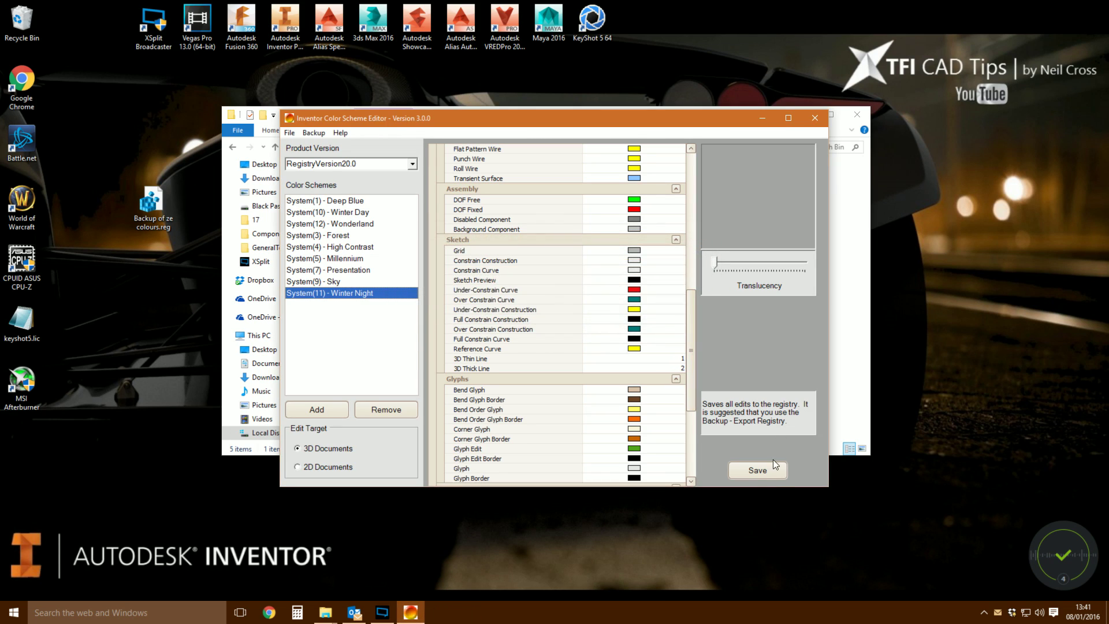
left_click(759, 471)
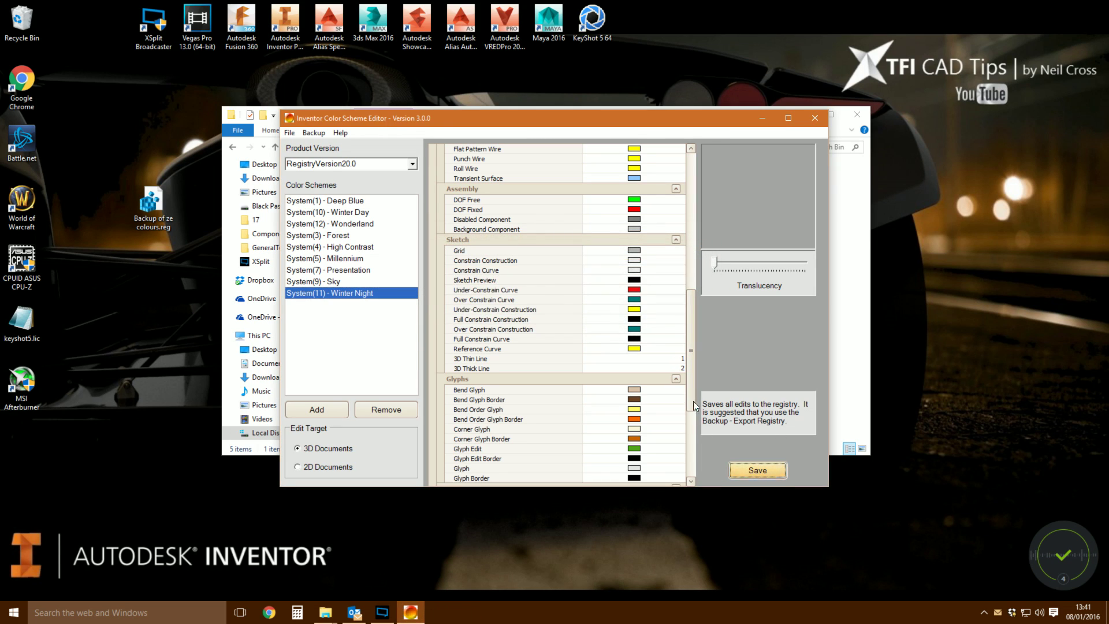
Check the Under-Constrain Curve and Full Constrain Curve colours in the Winter Night scheme's Sketch group.
left_click(474, 293)
left_click(543, 340)
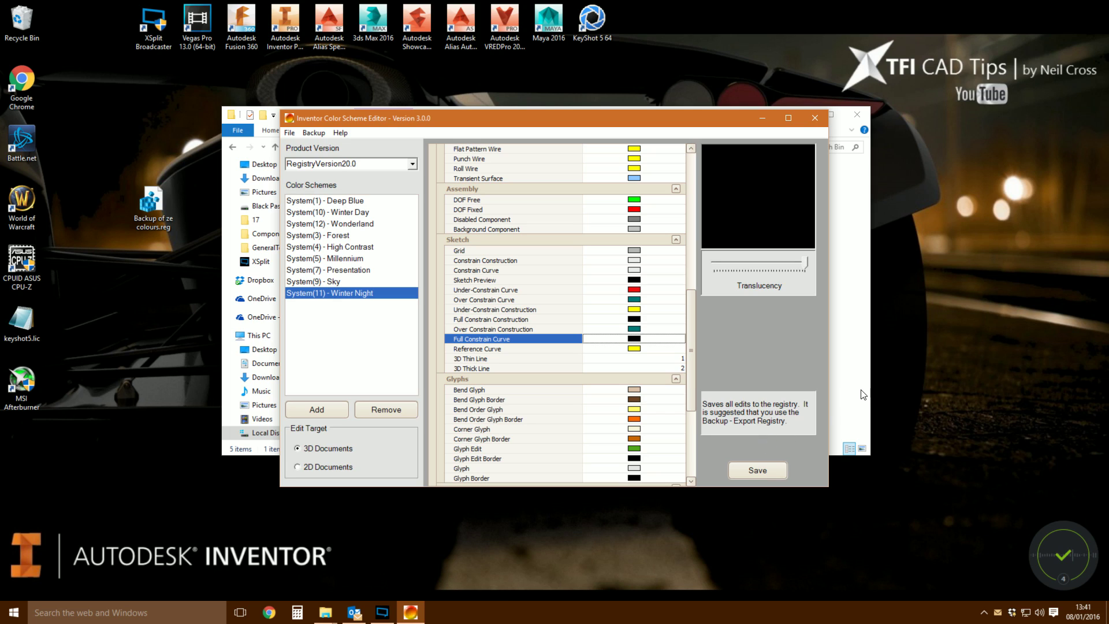
left_click_drag(636, 122, 615, 115)
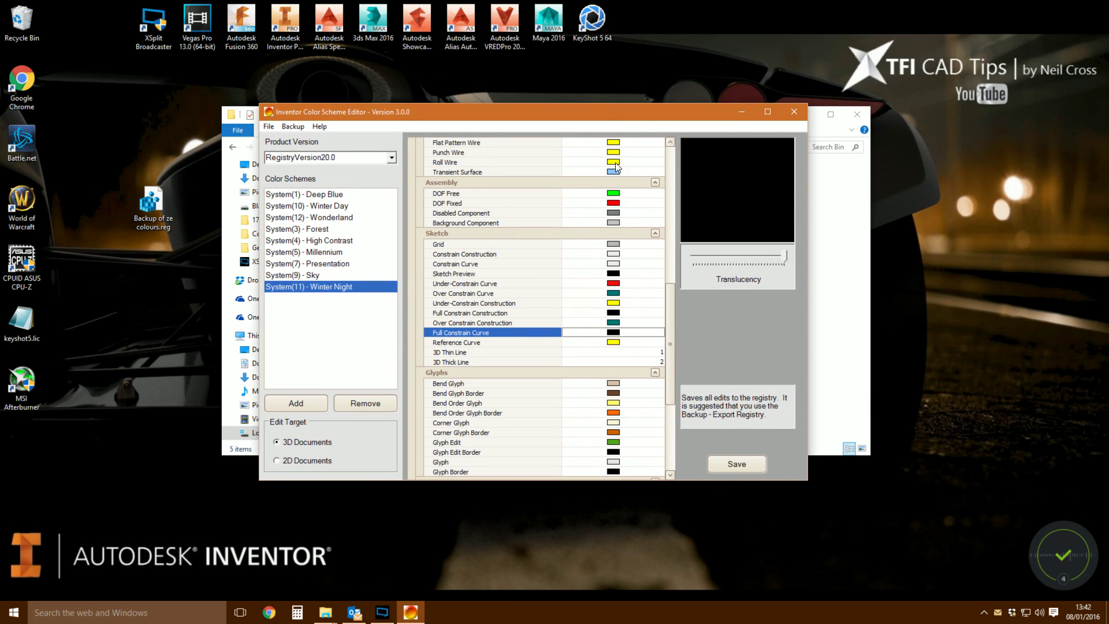
Close the color scheme editor and open the CopyDesign folder inside UserTools.
left_click(795, 112)
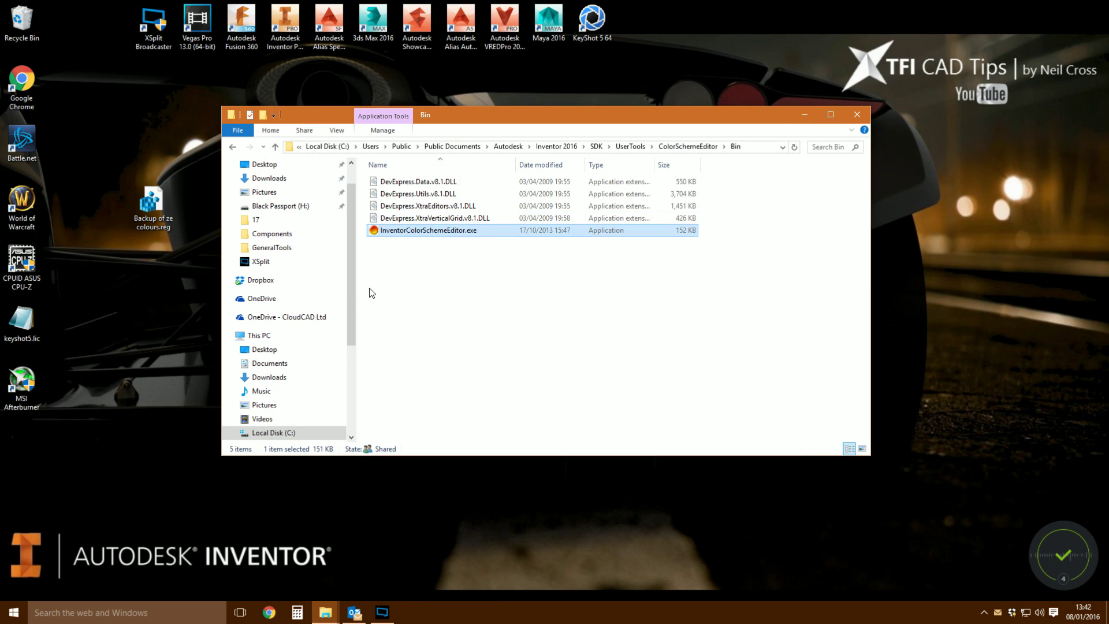
left_click(627, 147)
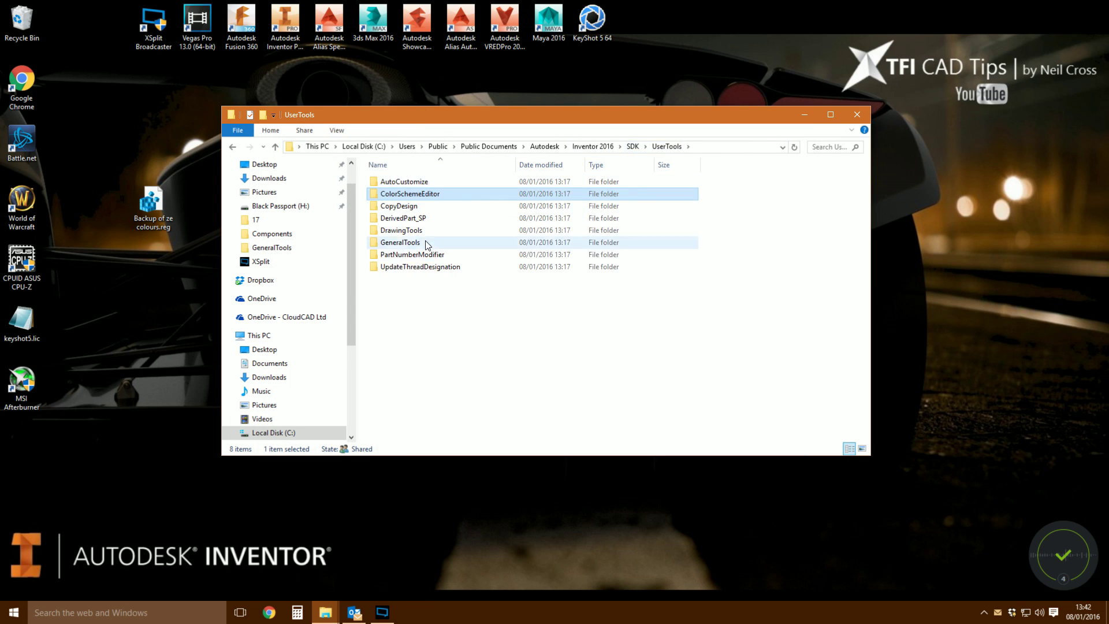
double_click(397, 207)
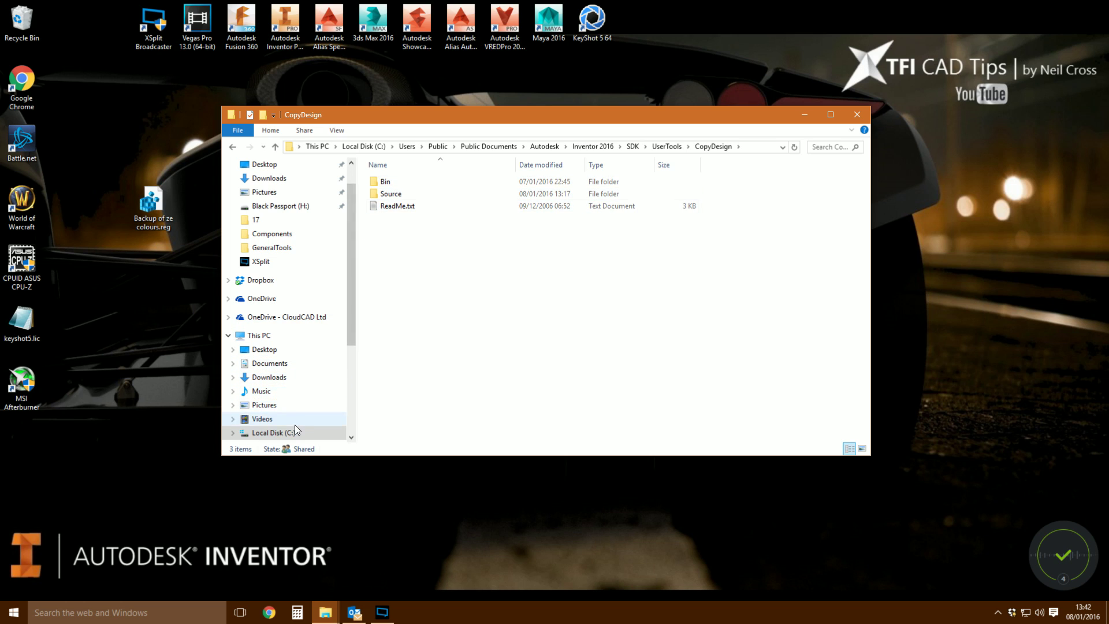
Browse to the Scissors folder under C:\$WorkingFolder\Engineering Data\Assemblies.
left_click(278, 438)
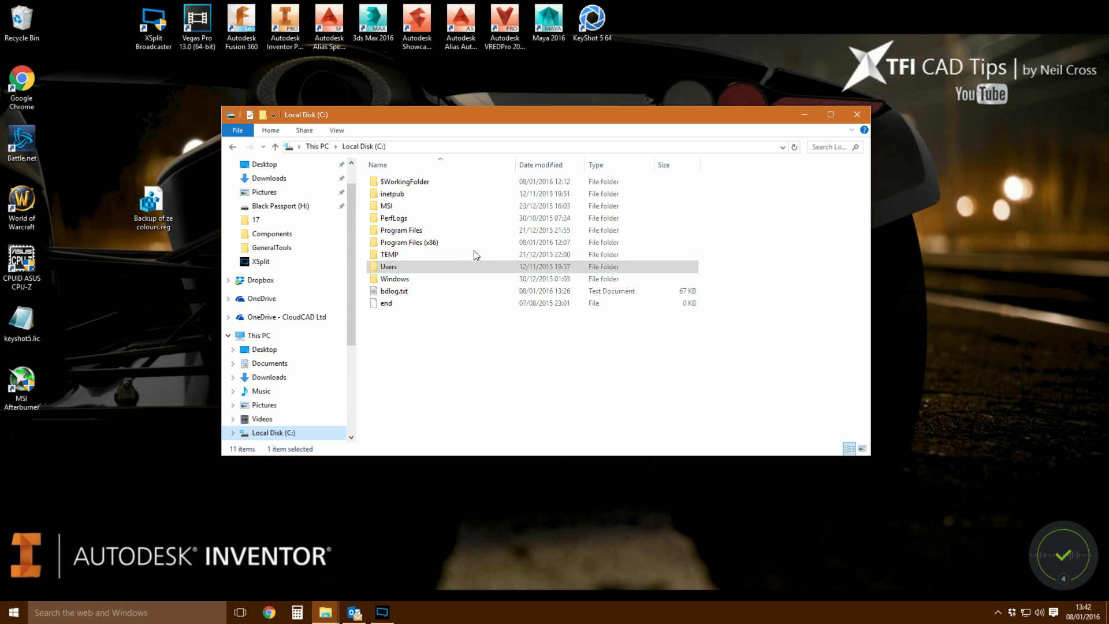
double_click(429, 181)
double_click(404, 196)
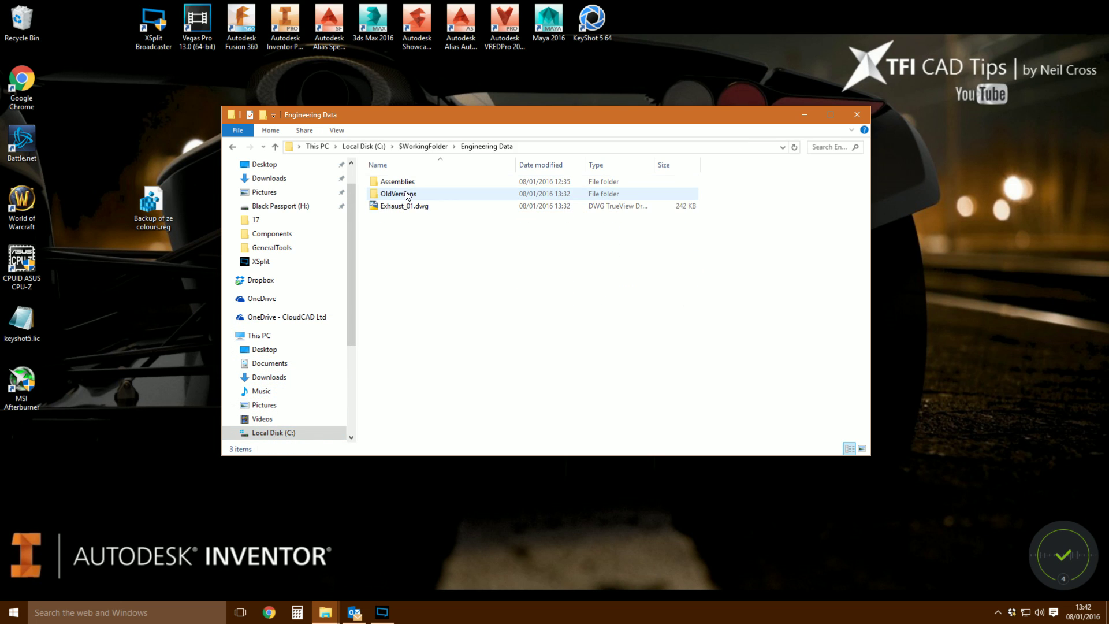
double_click(406, 183)
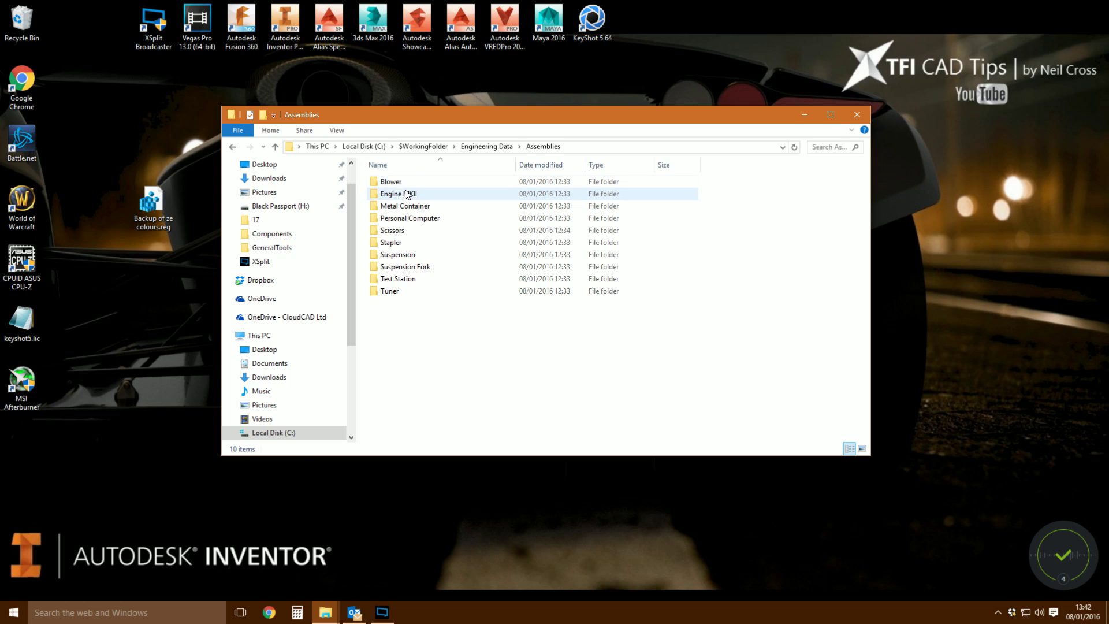
double_click(398, 230)
Examine the Scissors folder's scissors.iam assembly, scissors.idw drawing and the part files in its Components subfolder.
left_click(400, 242)
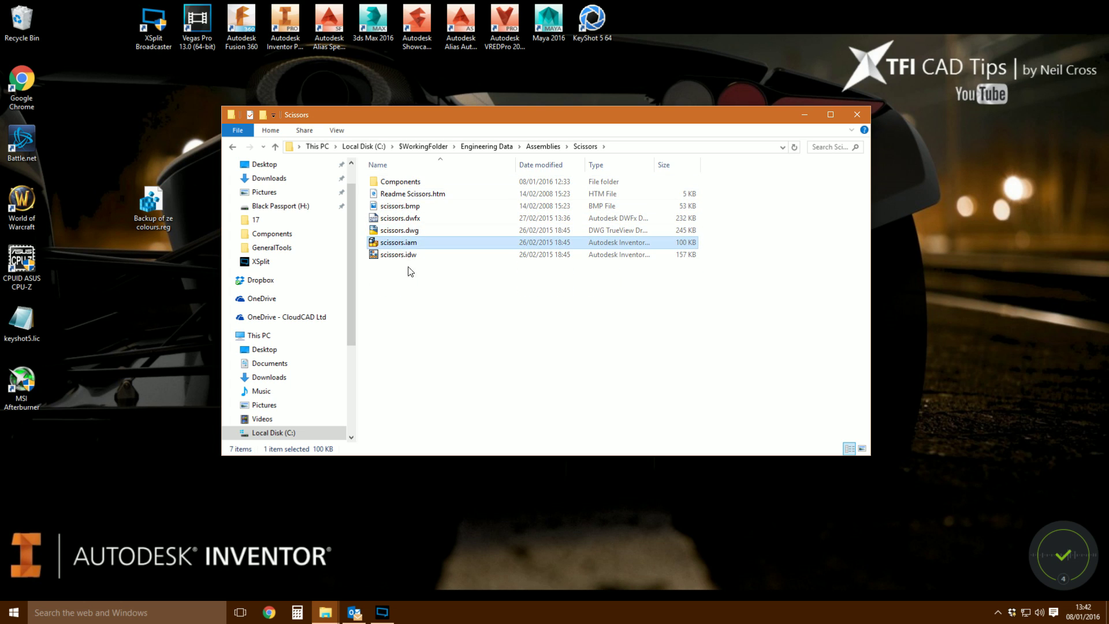
left_click(416, 255)
double_click(414, 181)
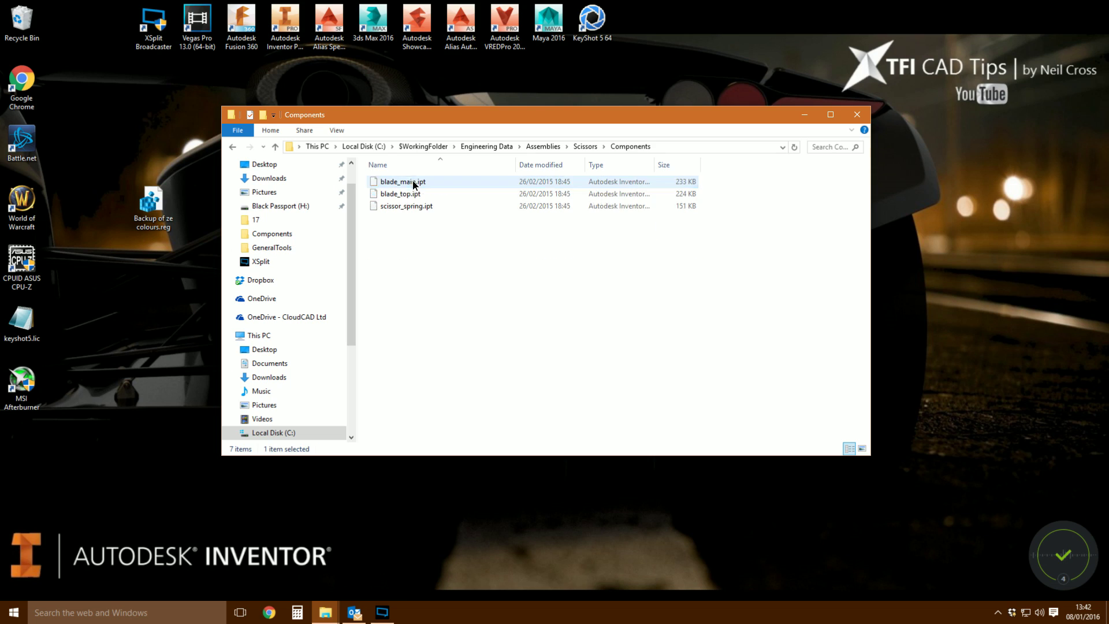
left_click(233, 148)
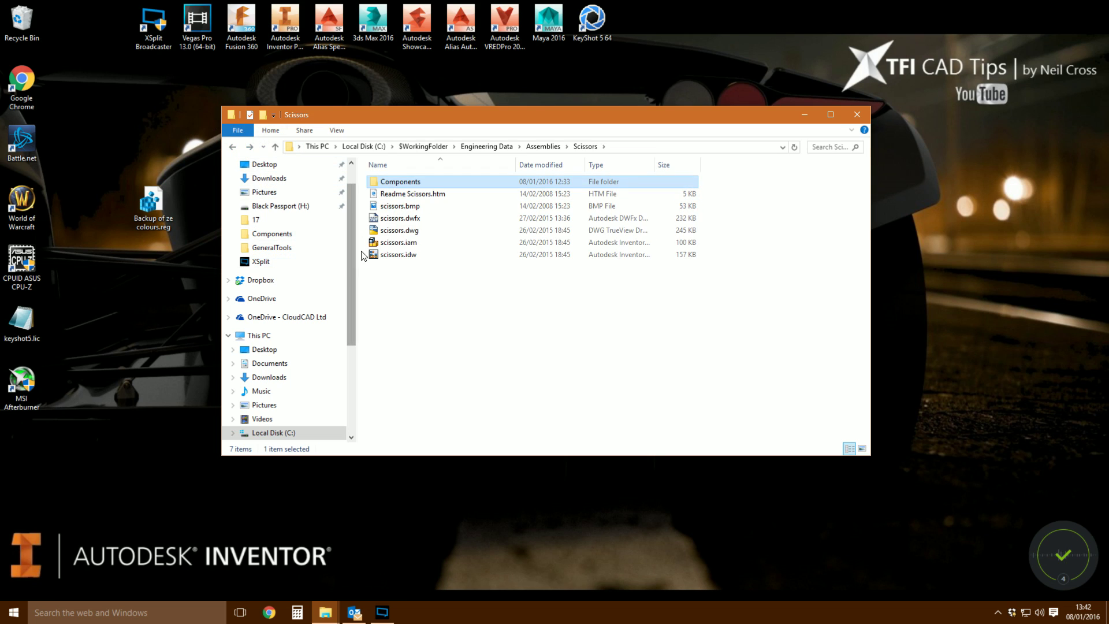
left_click(399, 243)
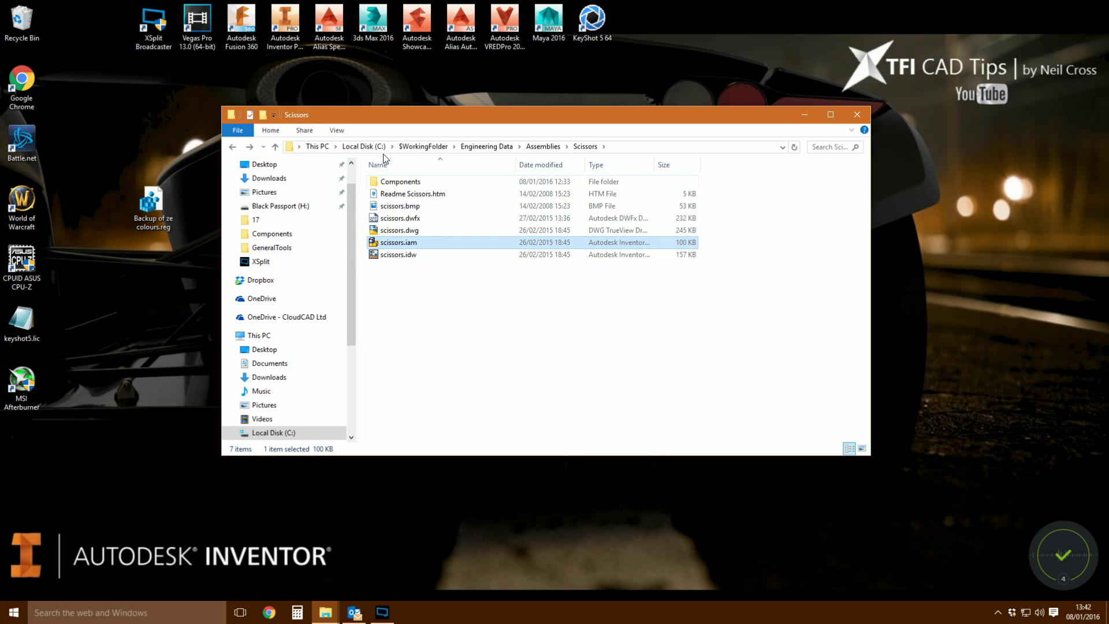
Browse to the CopyDesign tool's Bin folder under C:\Users\Public\Public Documents\Autodesk\Inventor 2016\SDK\UserTools.
left_click(234, 148)
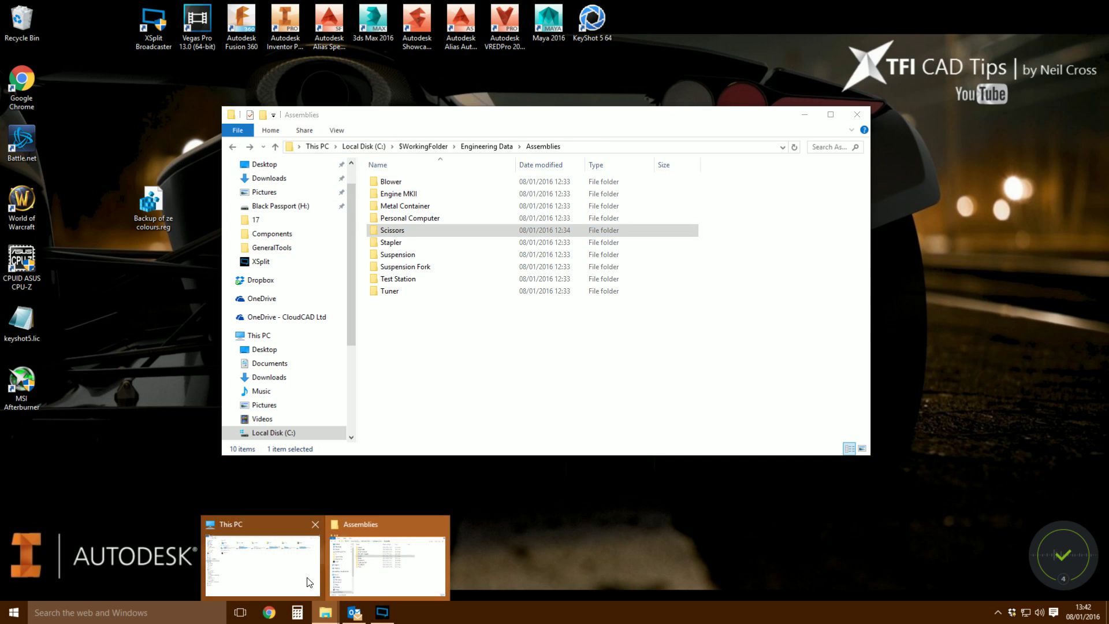
left_click(326, 613)
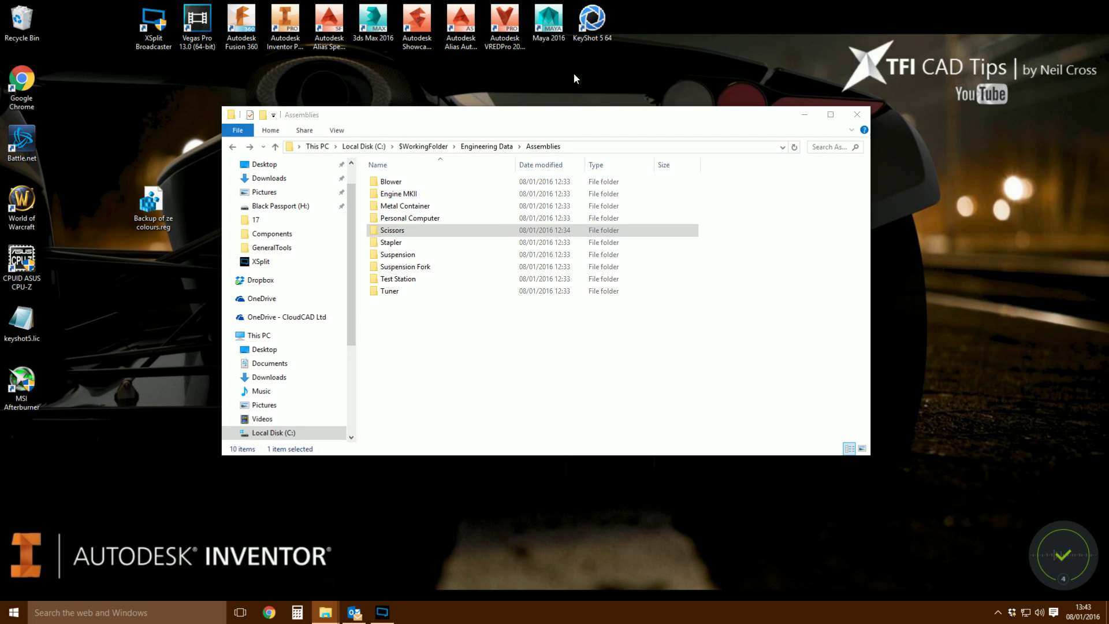
left_click(276, 433)
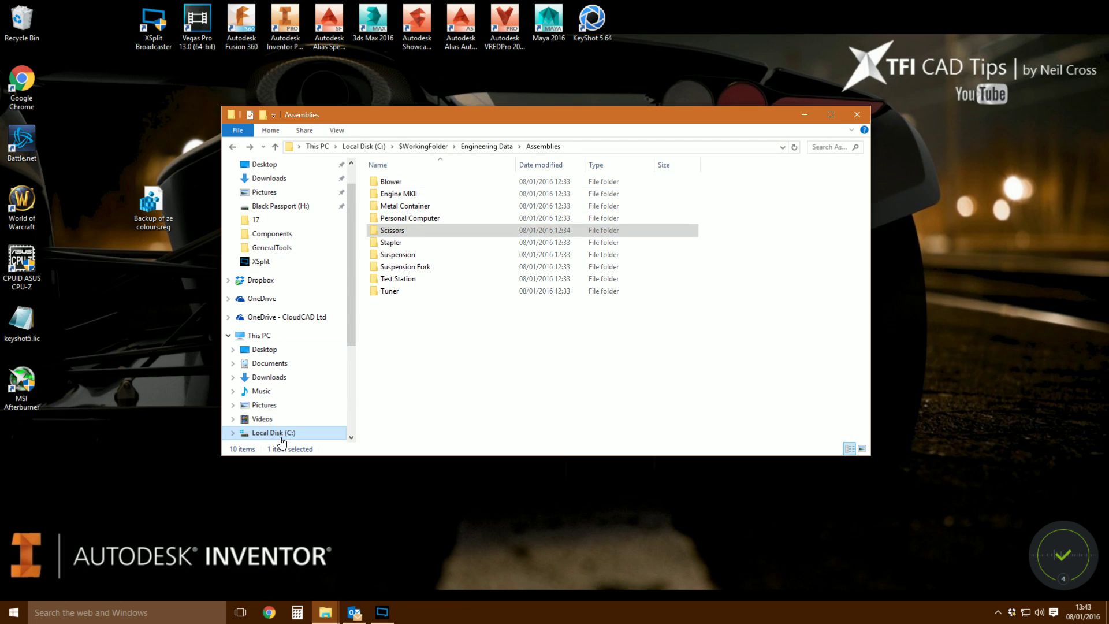
double_click(380, 267)
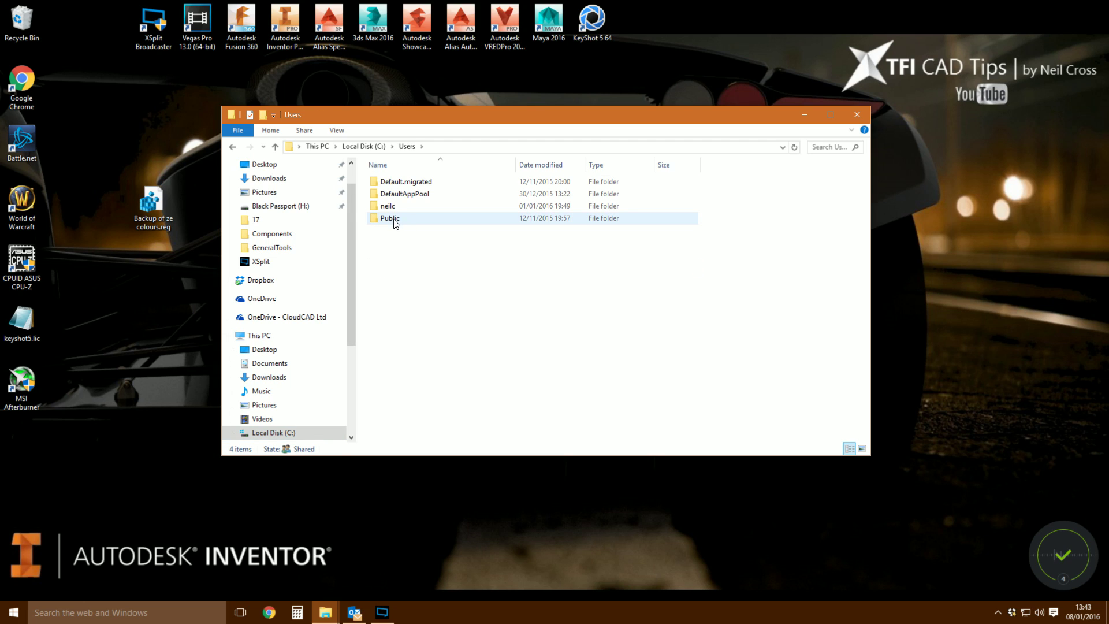
double_click(399, 218)
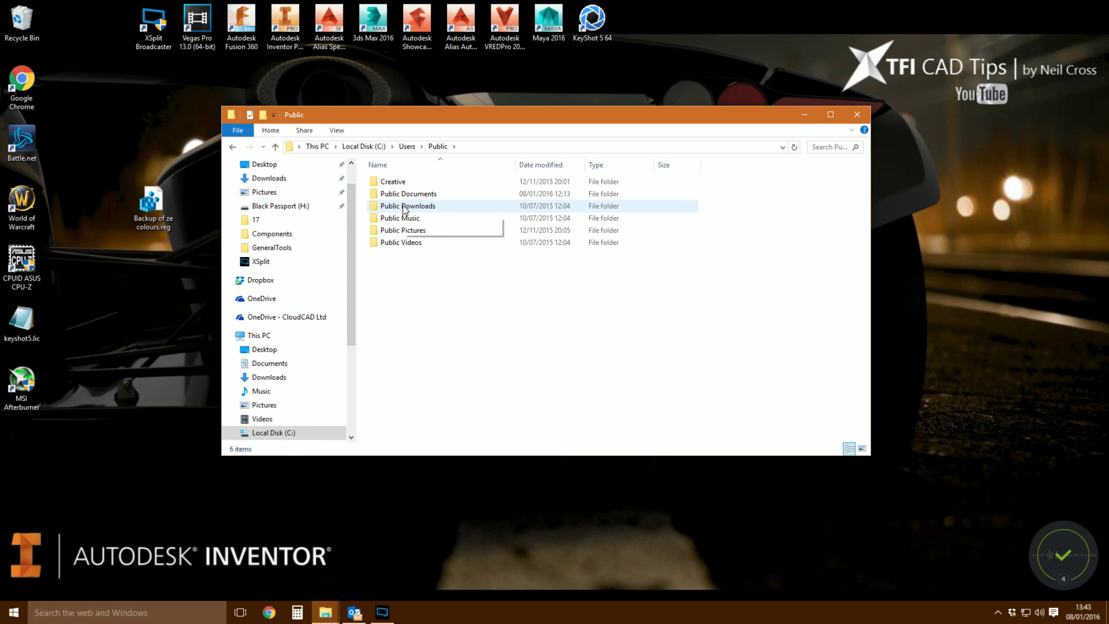
double_click(401, 194)
double_click(399, 179)
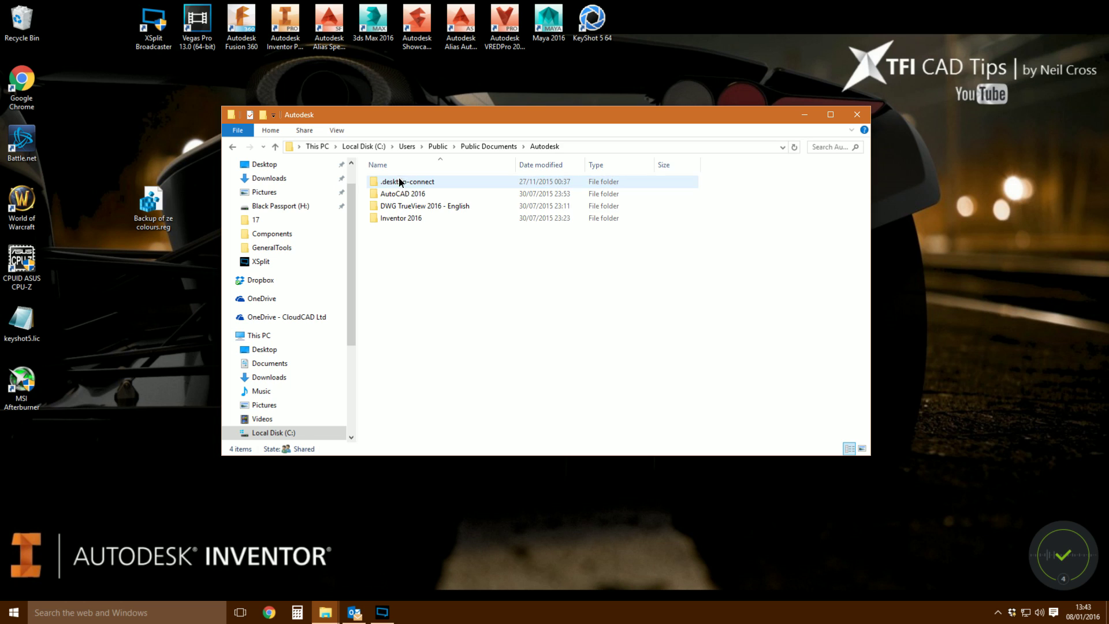
double_click(407, 205)
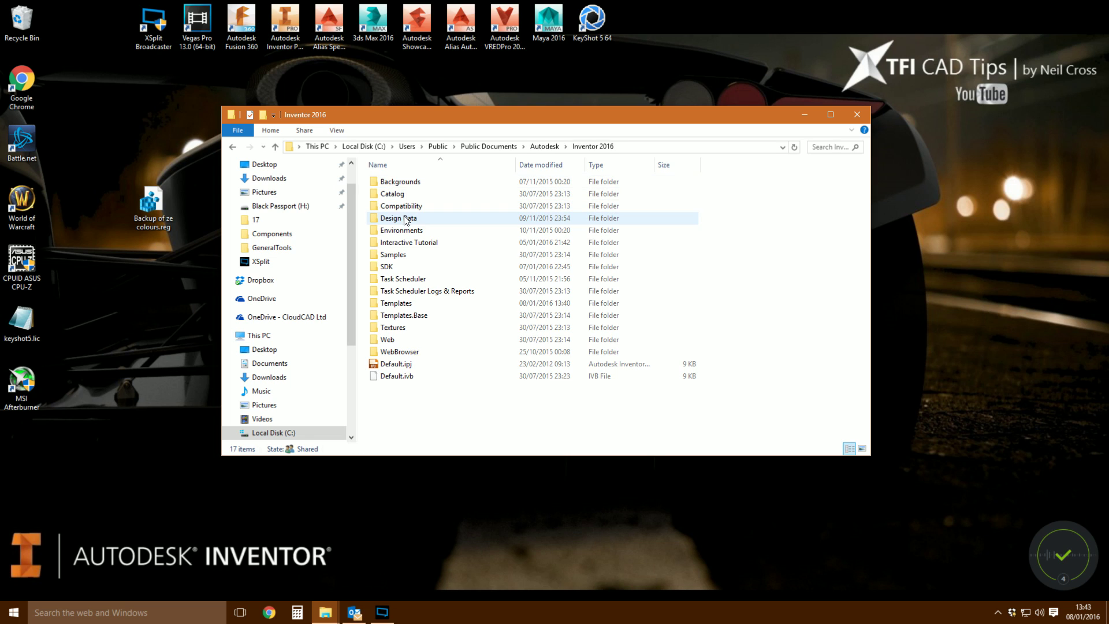
double_click(386, 268)
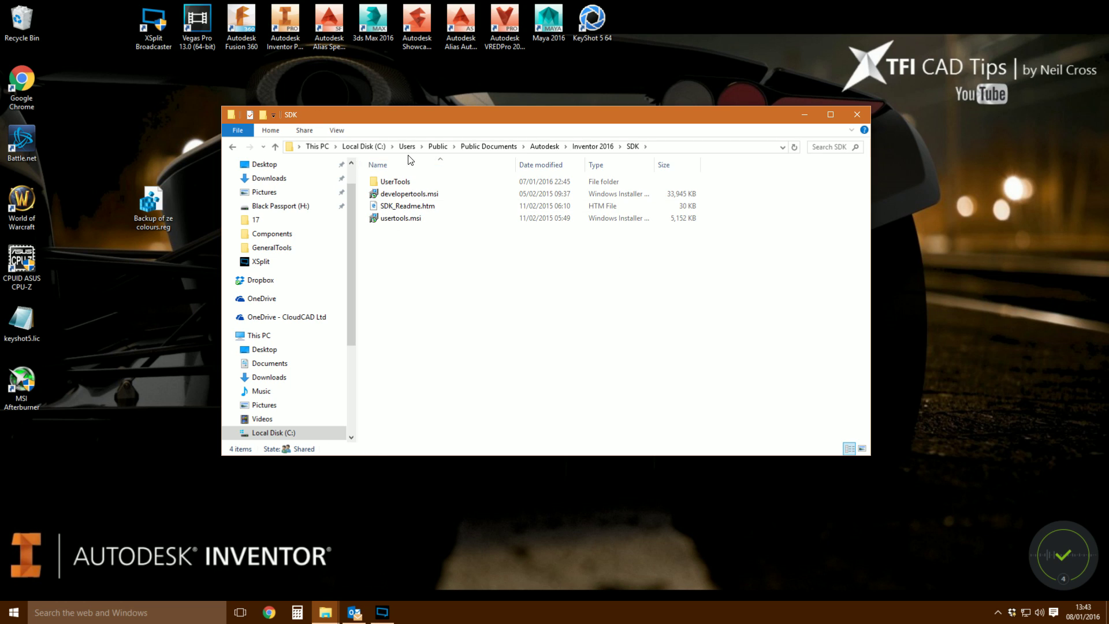
double_click(374, 181)
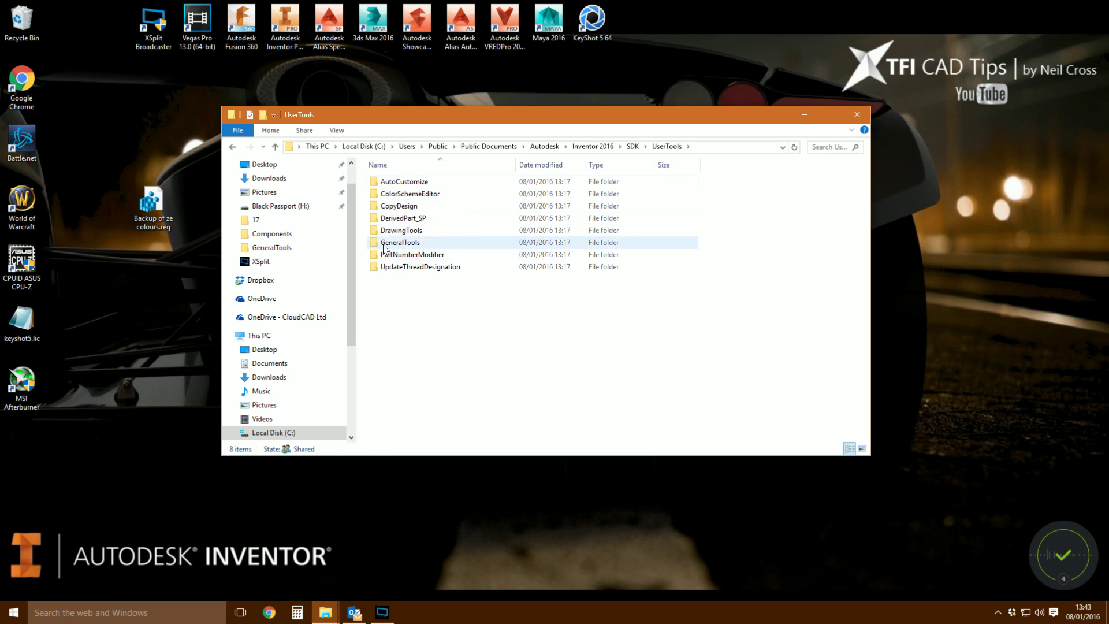
double_click(386, 206)
double_click(385, 182)
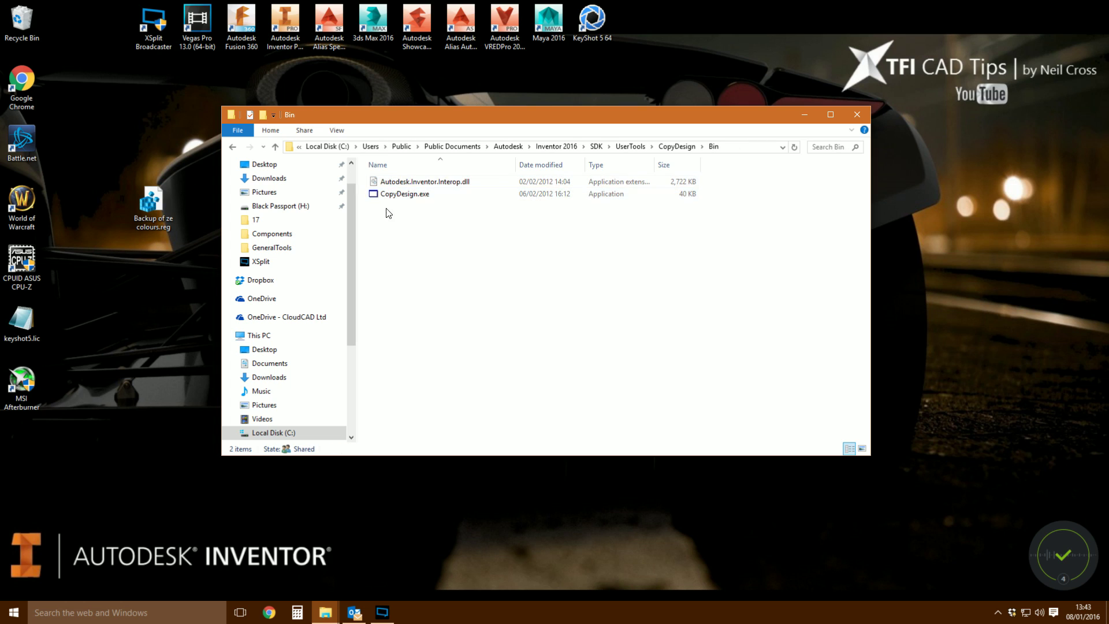
Create a desktop shortcut to CopyDesign.exe and launch the tool from it, clearing the folder window out of the way.
left_click(398, 194)
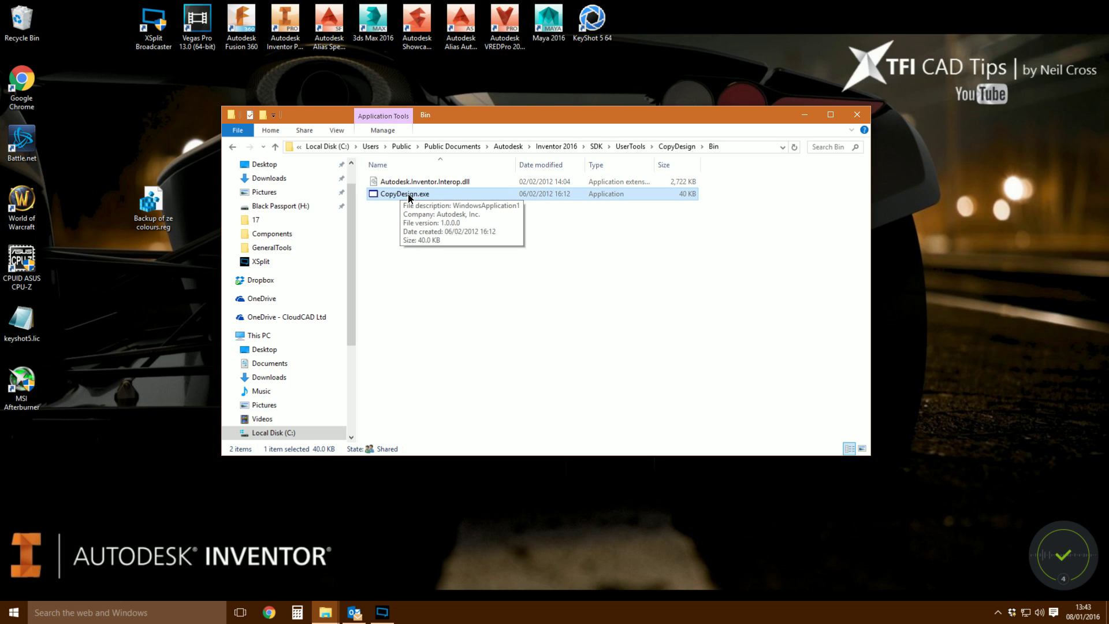
right_click_drag(409, 197, 145, 316)
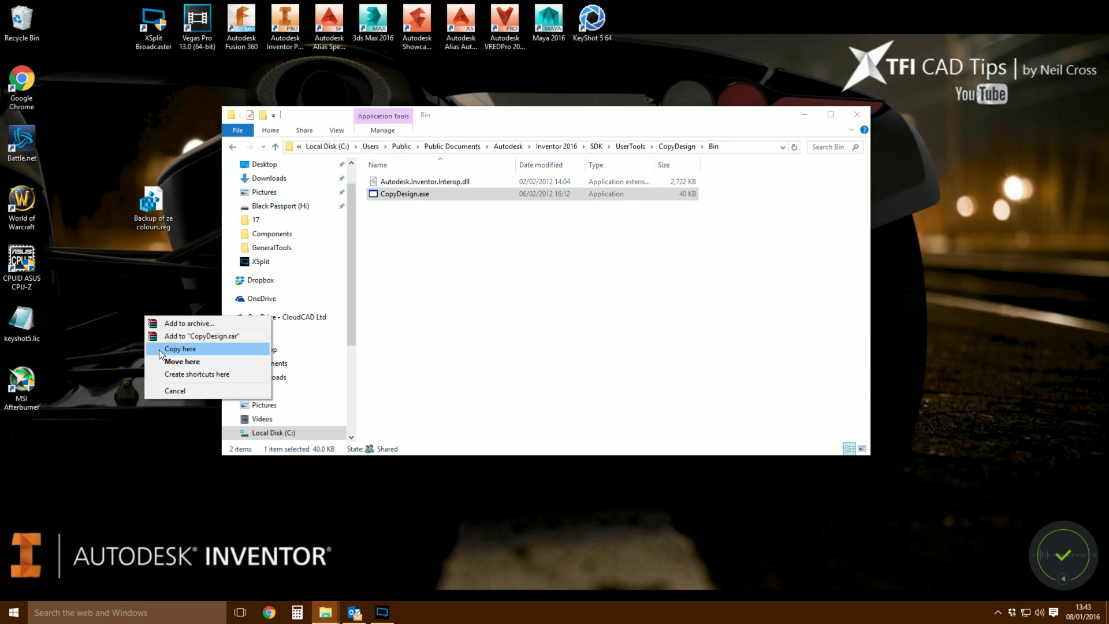
left_click(180, 374)
double_click(154, 261)
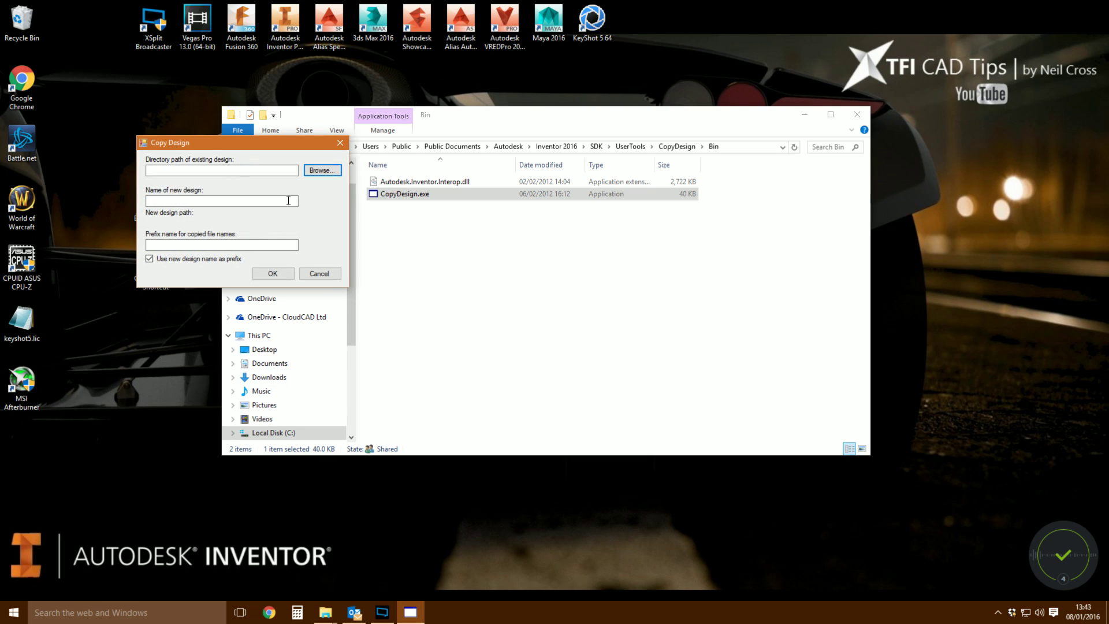
left_click(803, 115)
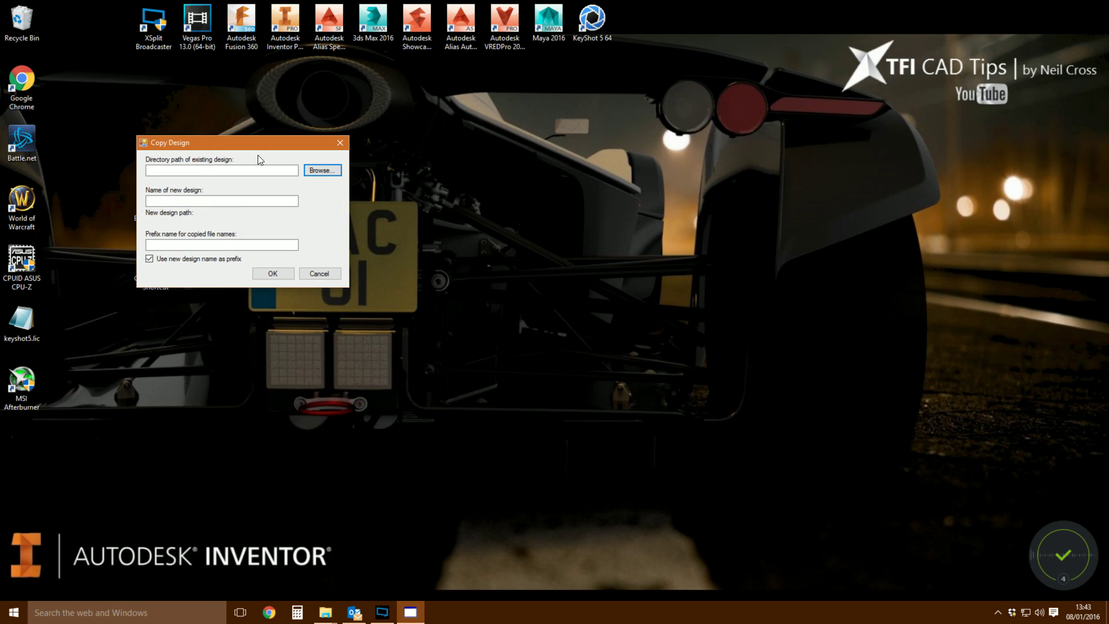
left_click_drag(271, 143, 661, 178)
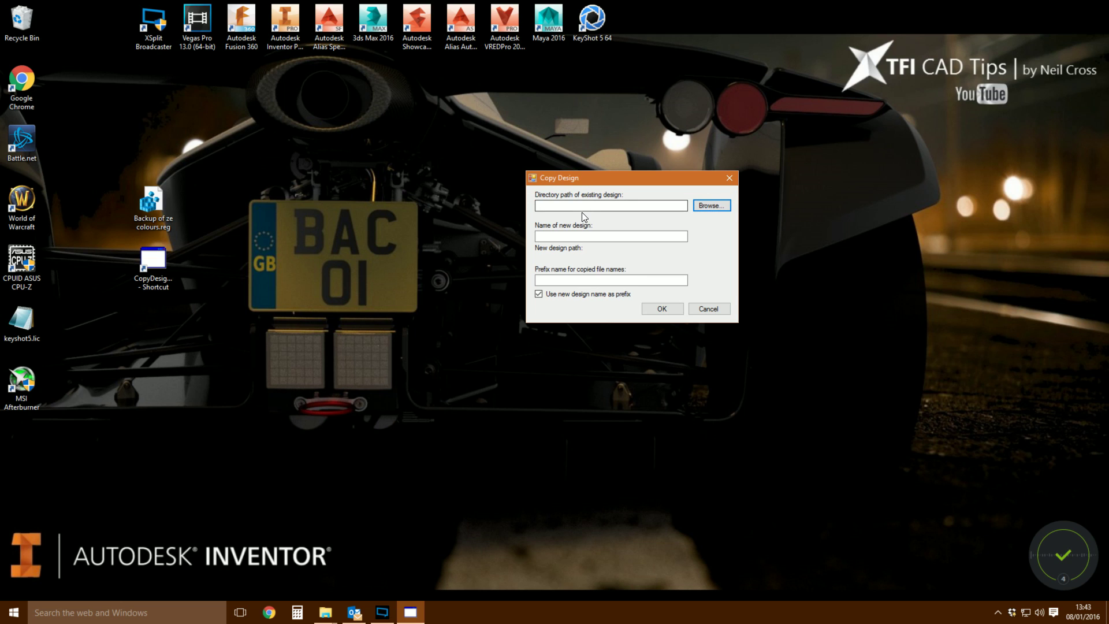
Set the existing design's directory to C:\$WorkingFolder\Engineering Data\Assemblies\Scissors.
left_click(707, 206)
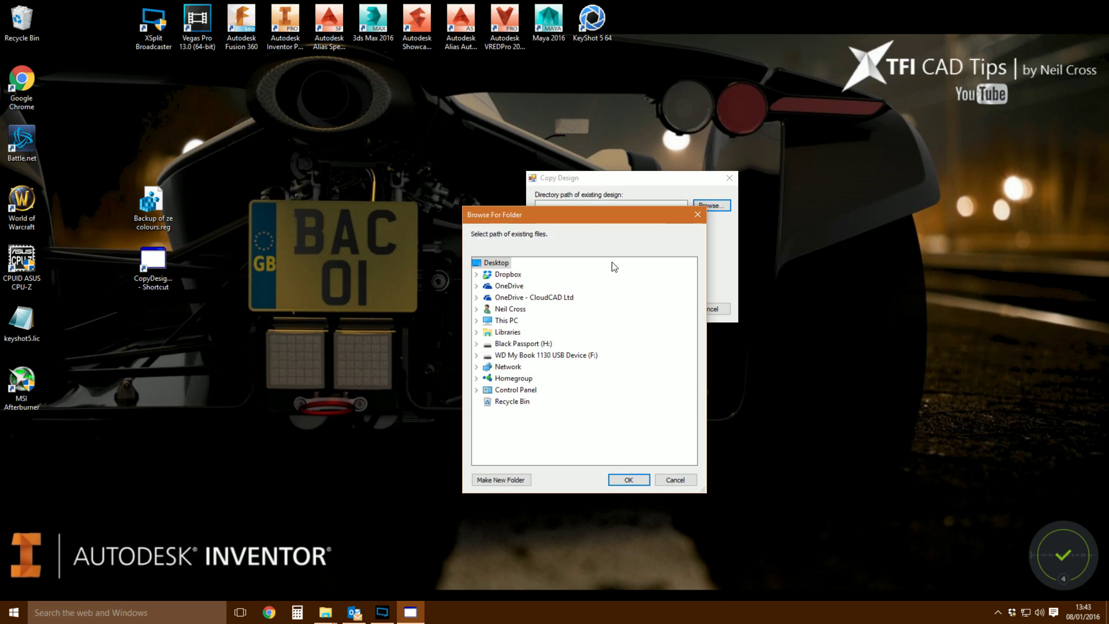
left_click(477, 320)
left_click(488, 402)
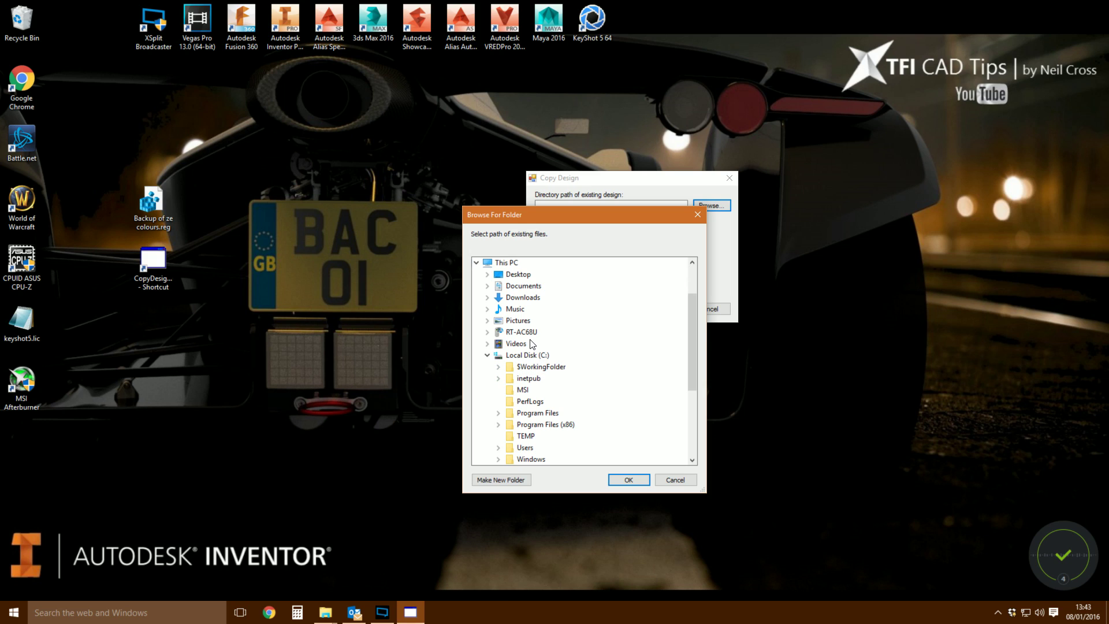
left_click(498, 366)
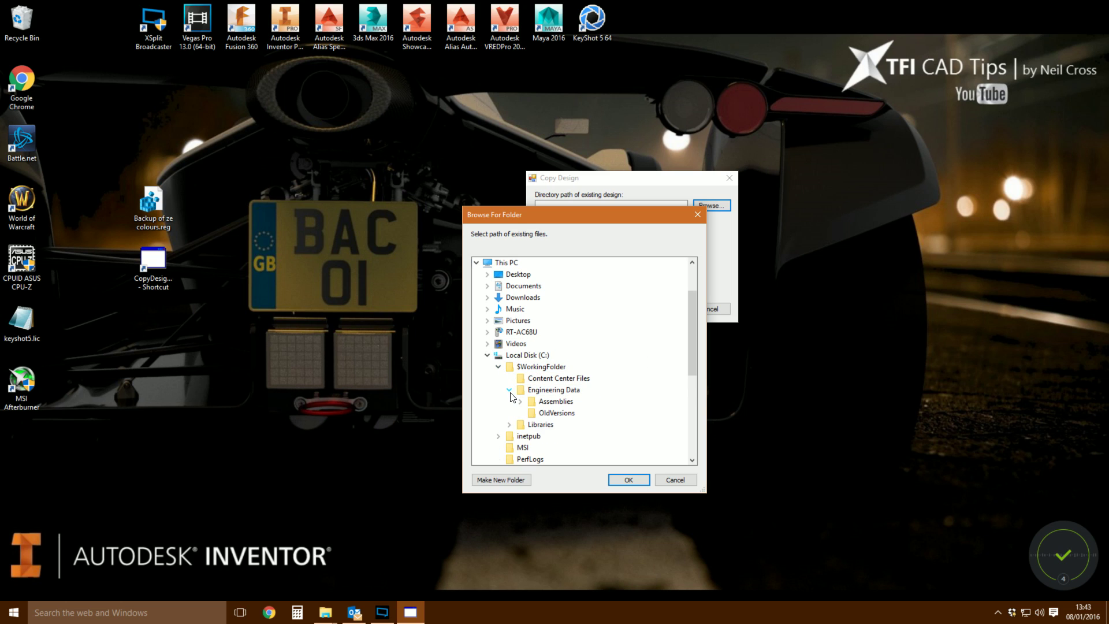
left_click(509, 391)
left_click(532, 402)
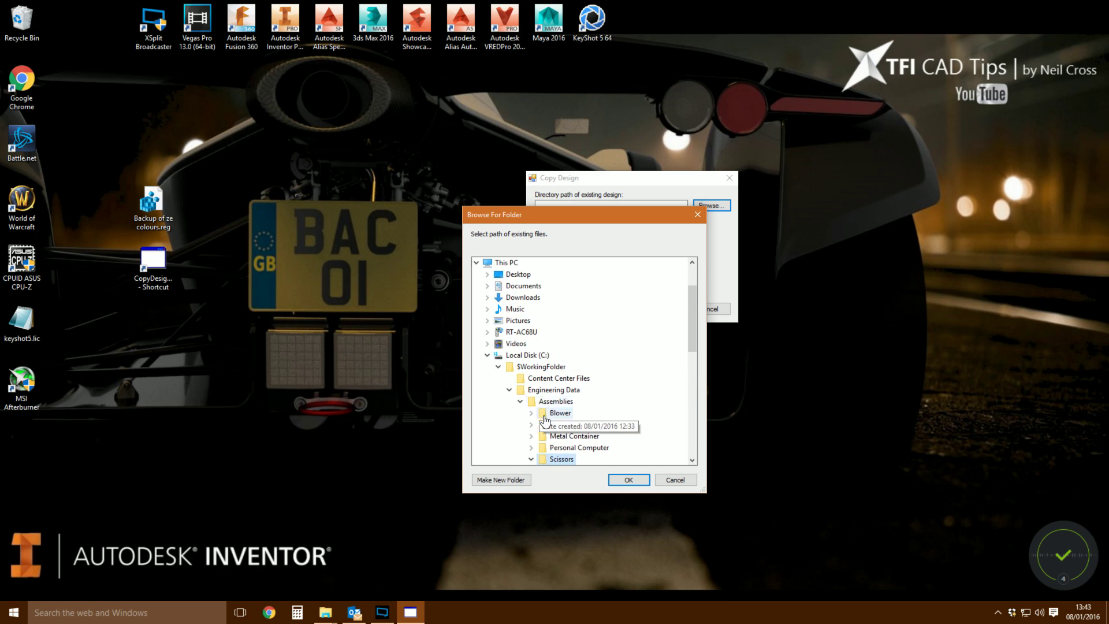
left_click(558, 420)
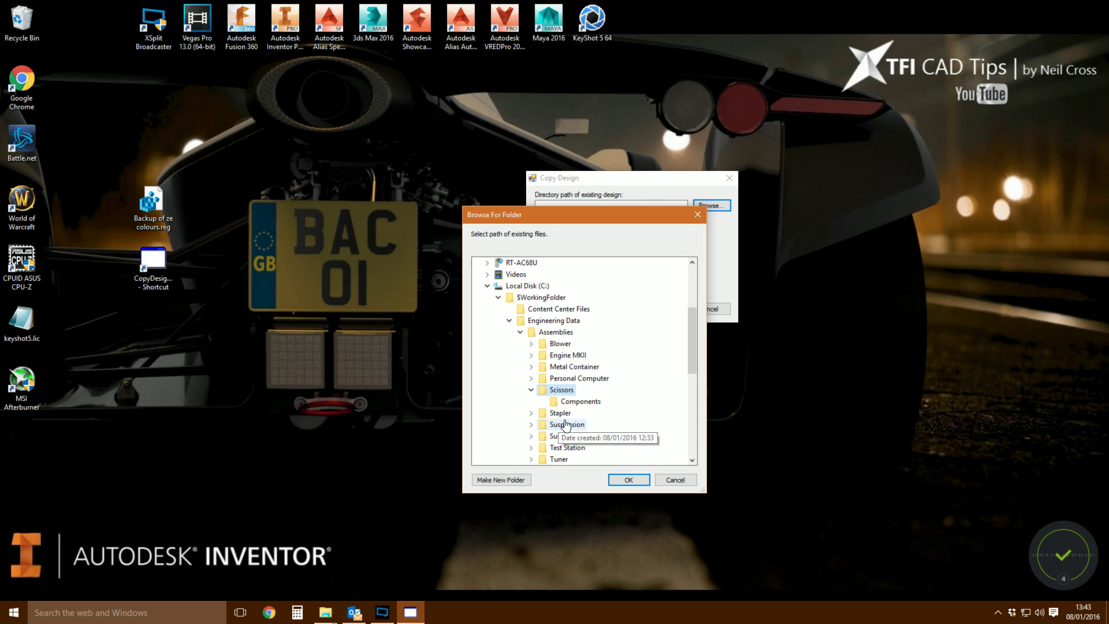
left_click(628, 480)
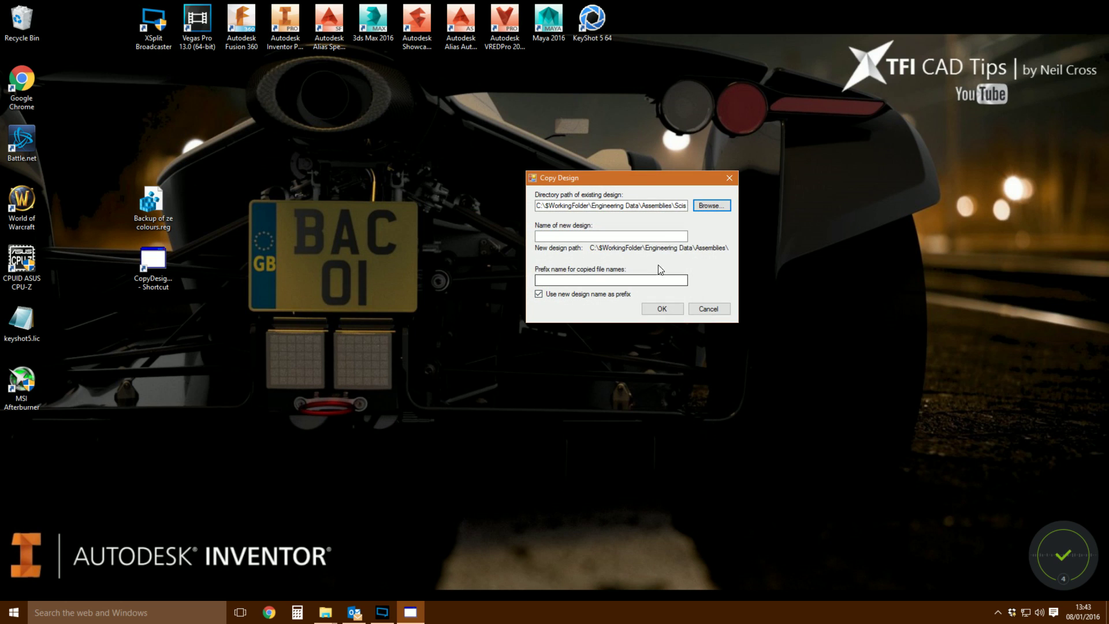
Name the new design New Scissors, keep that name as the file prefix, and run the copy.
left_click(655, 237)
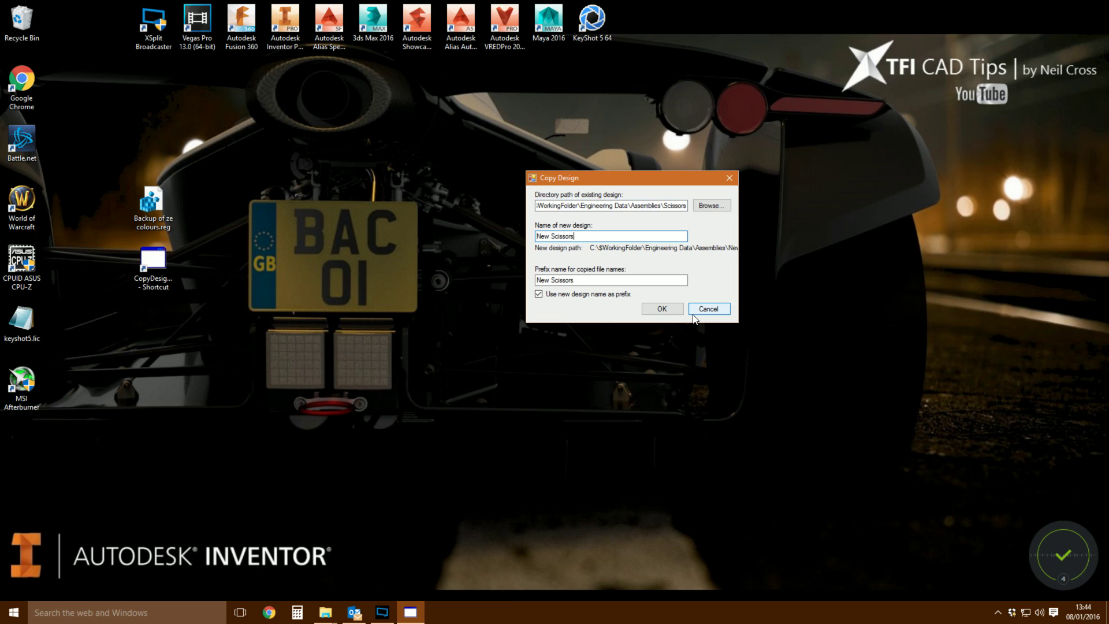
left_click_drag(595, 280, 545, 280)
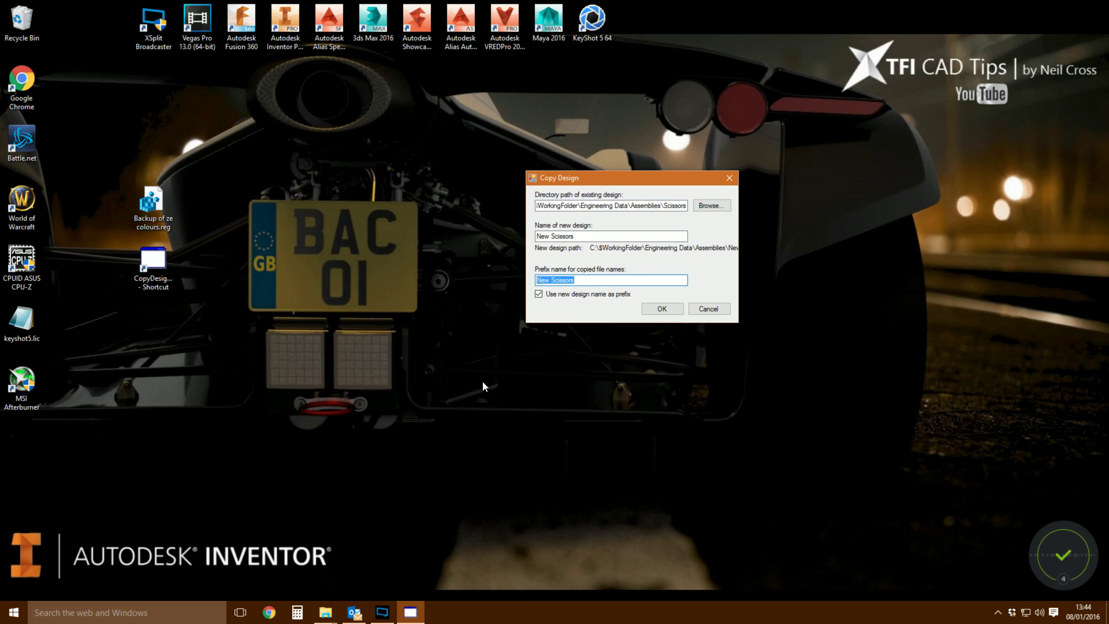
left_click(670, 311)
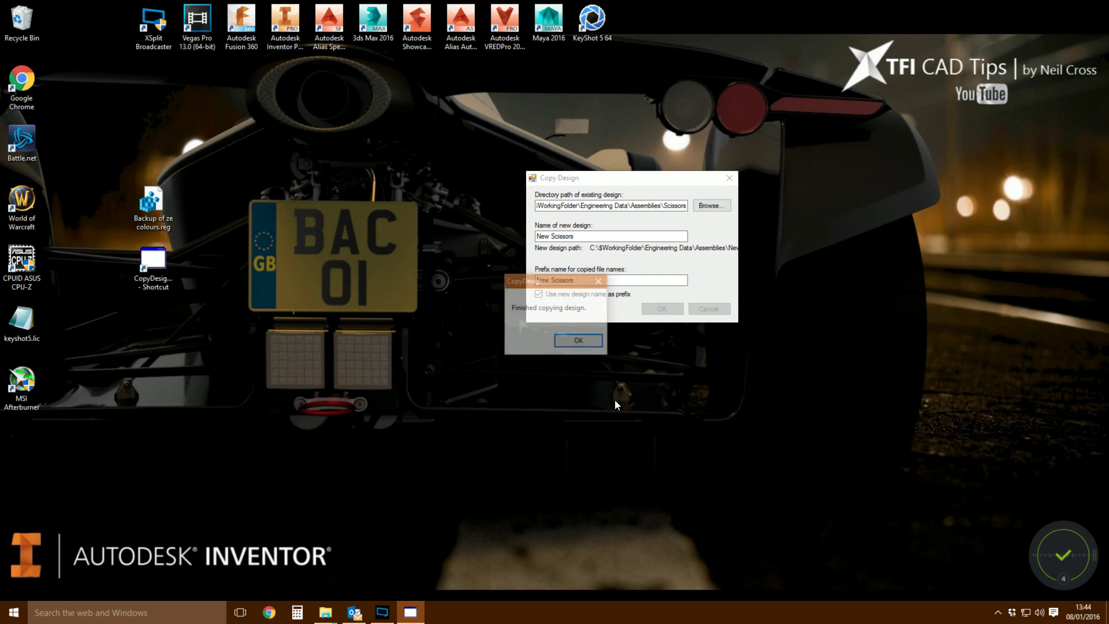
left_click(565, 339)
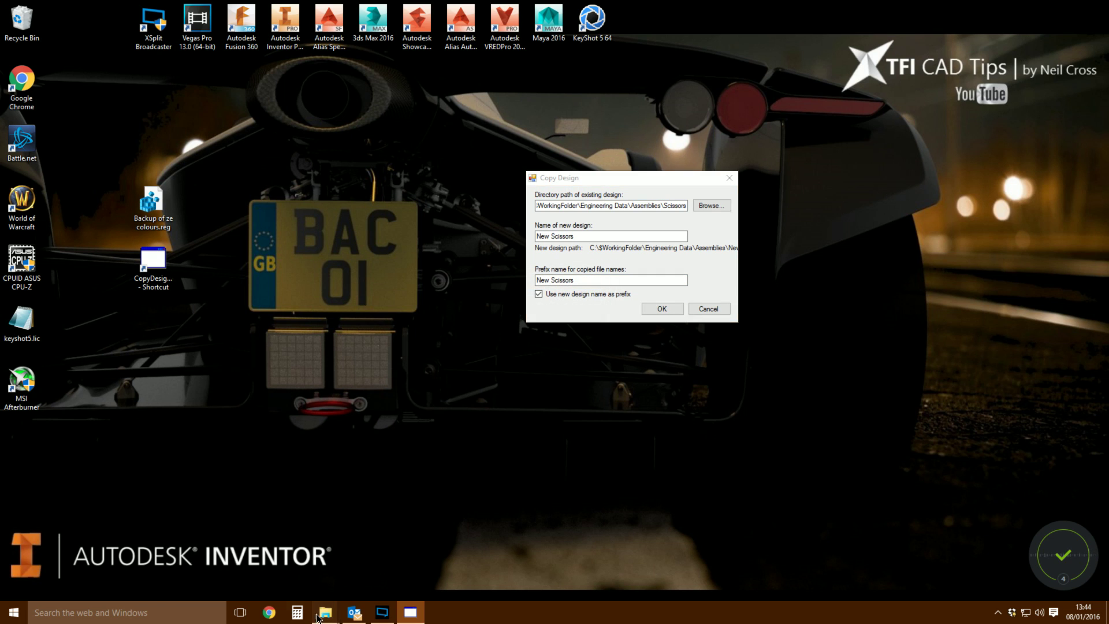
Switch to File Explorer and open the New Scissors folder under C:\$WorkingFolder\Engineering Data\Assemblies.
mouse_move(325, 612)
left_click(369, 553)
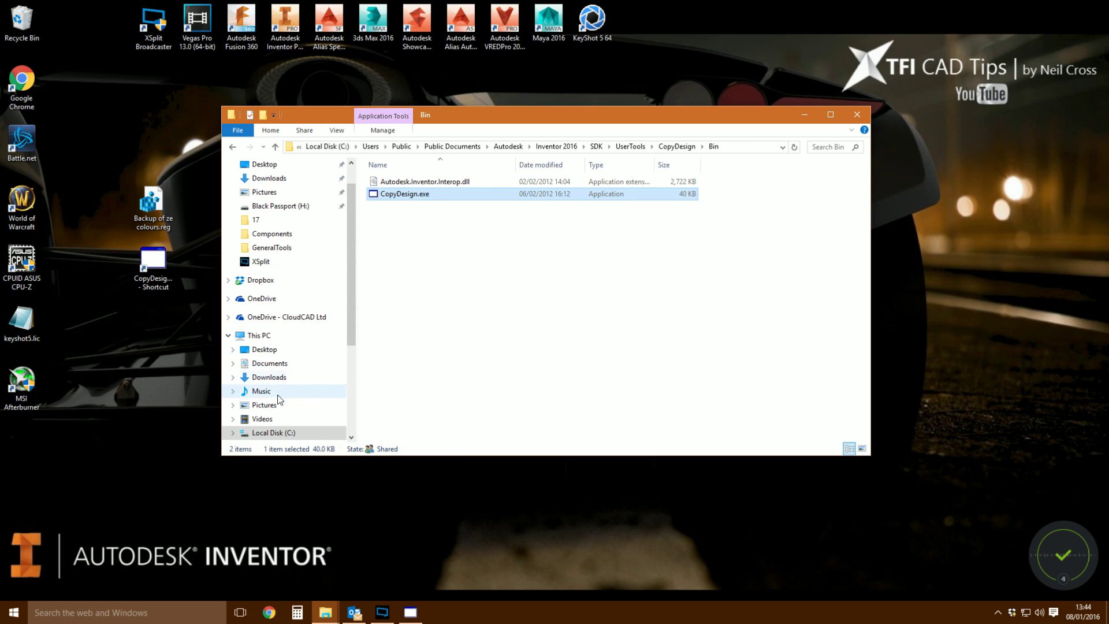
left_click(271, 432)
double_click(404, 192)
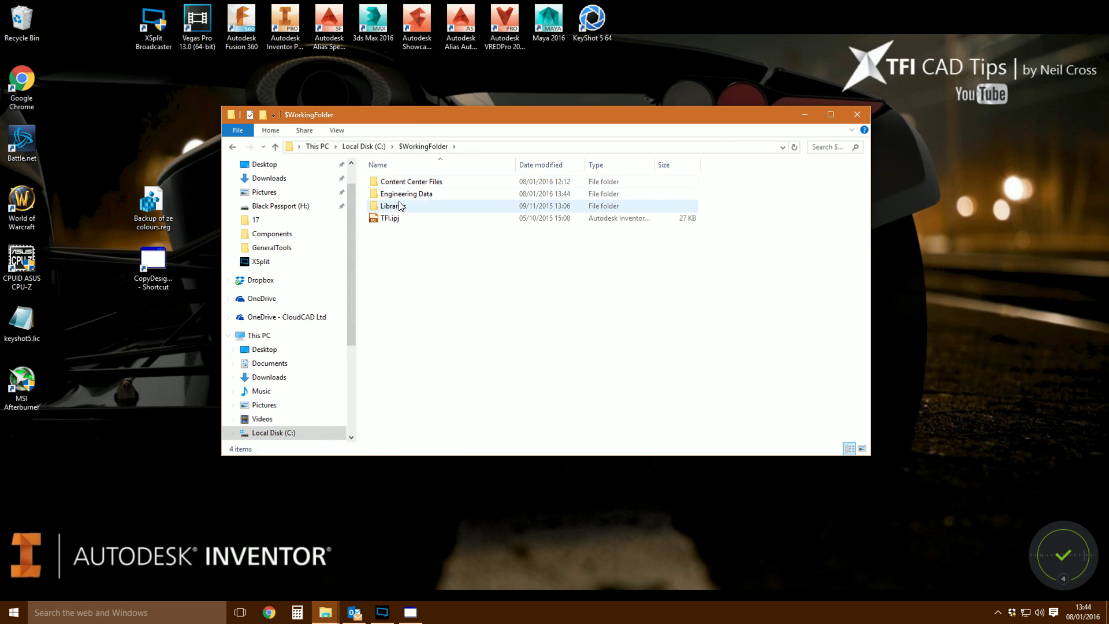
double_click(403, 183)
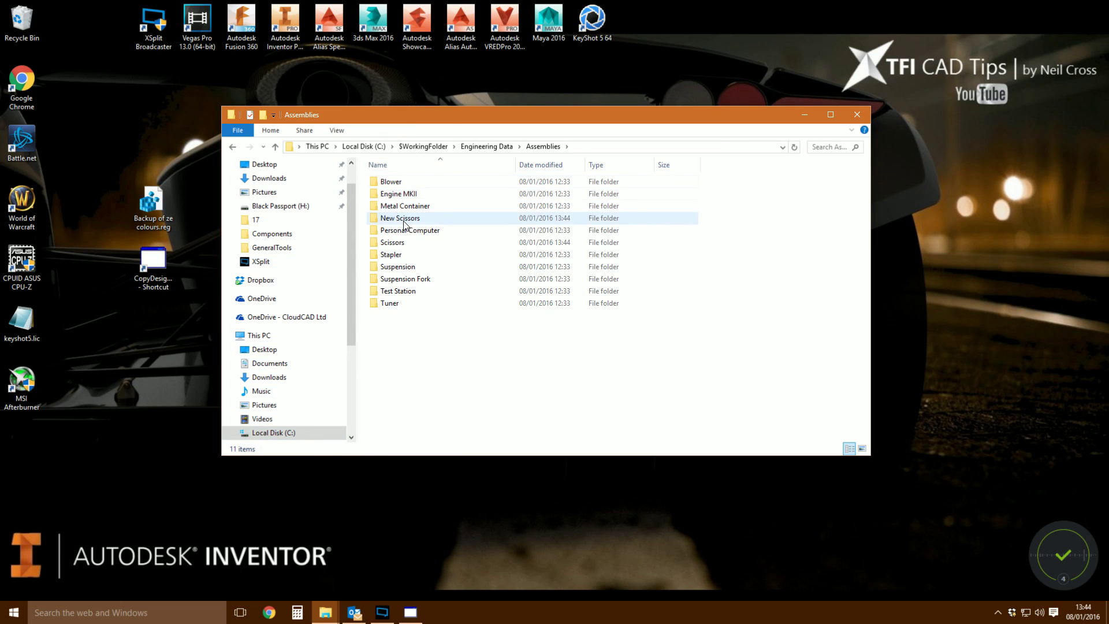
double_click(405, 218)
Check the file names of the copied assembly, drawing and the parts in the Components subfolder.
left_click(407, 208)
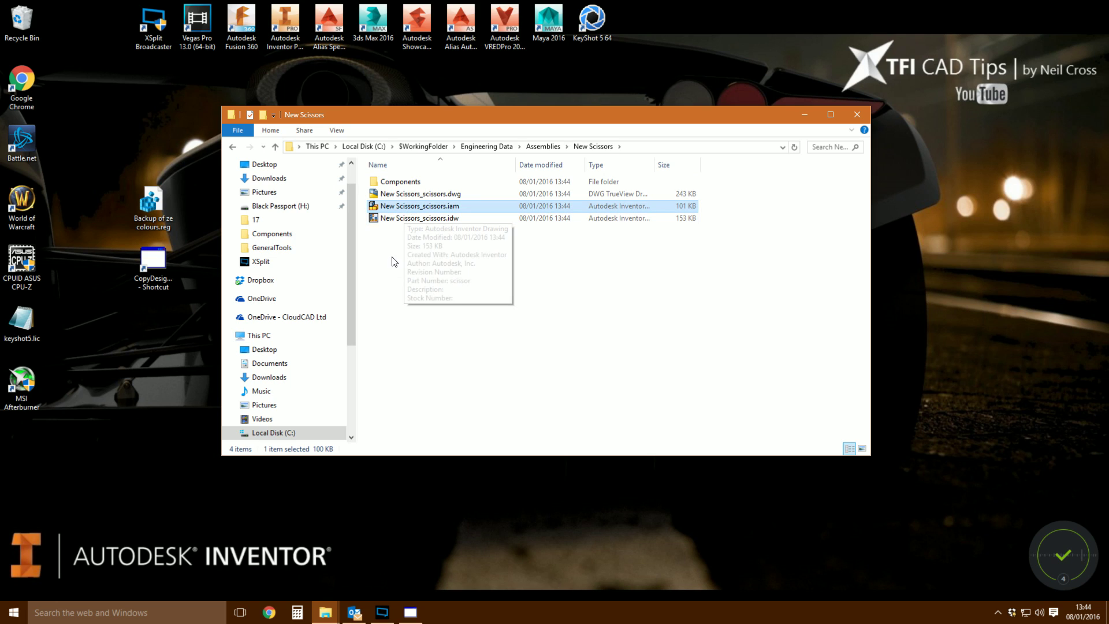
left_click(417, 219)
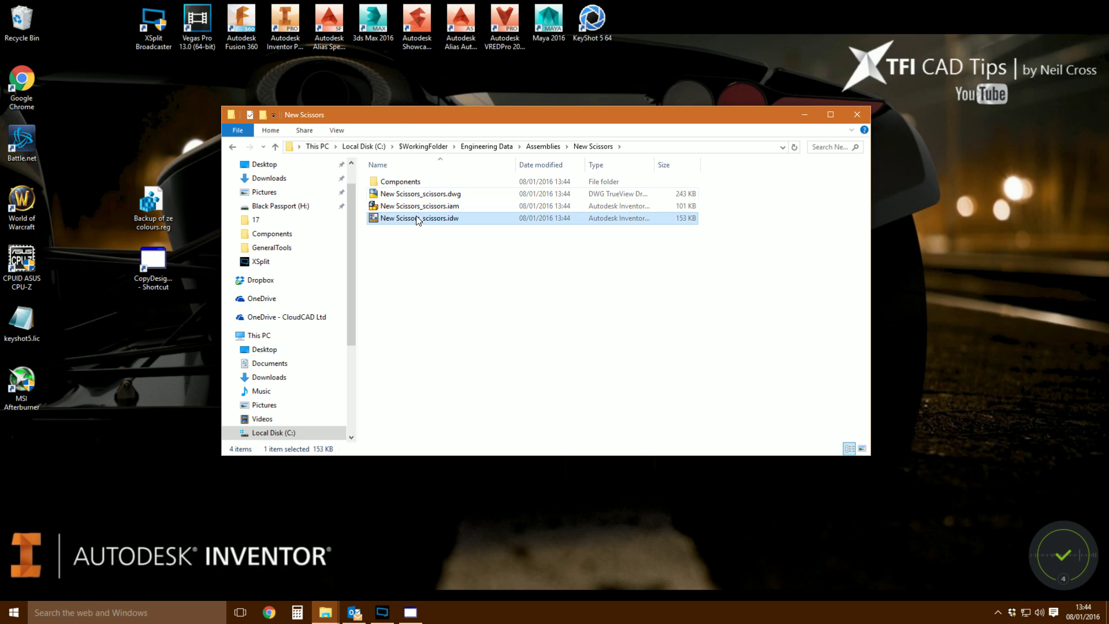
double_click(401, 181)
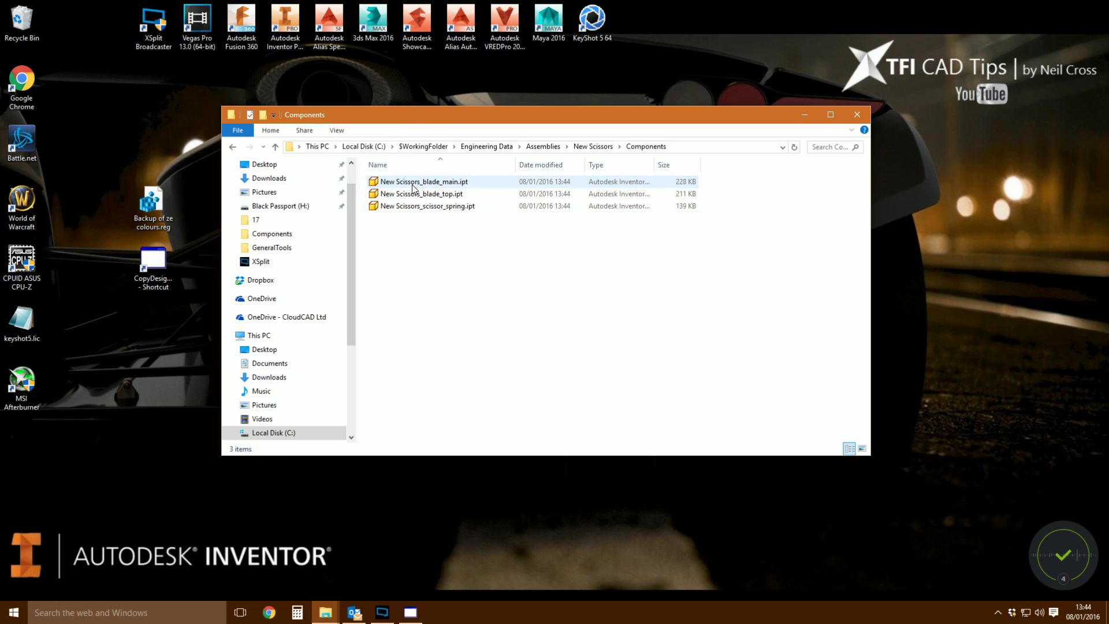
left_click(593, 146)
Open New Scissors_scissors.iam in Inventor, check the Part Number in its project iProperties, and close the assembly.
double_click(435, 209)
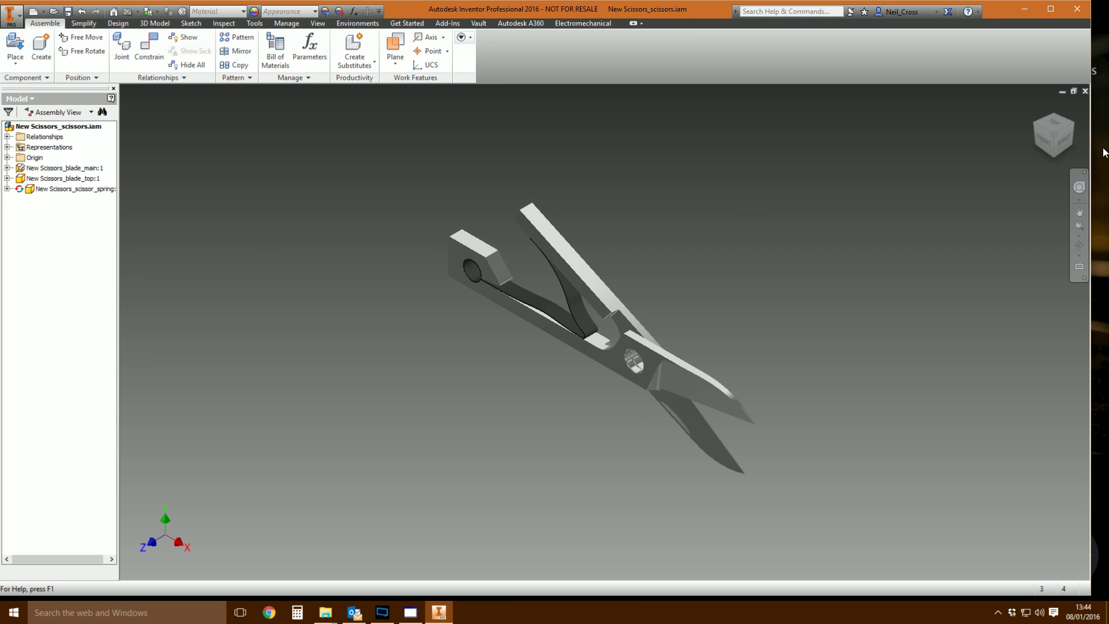
right_click(50, 126)
left_click(78, 244)
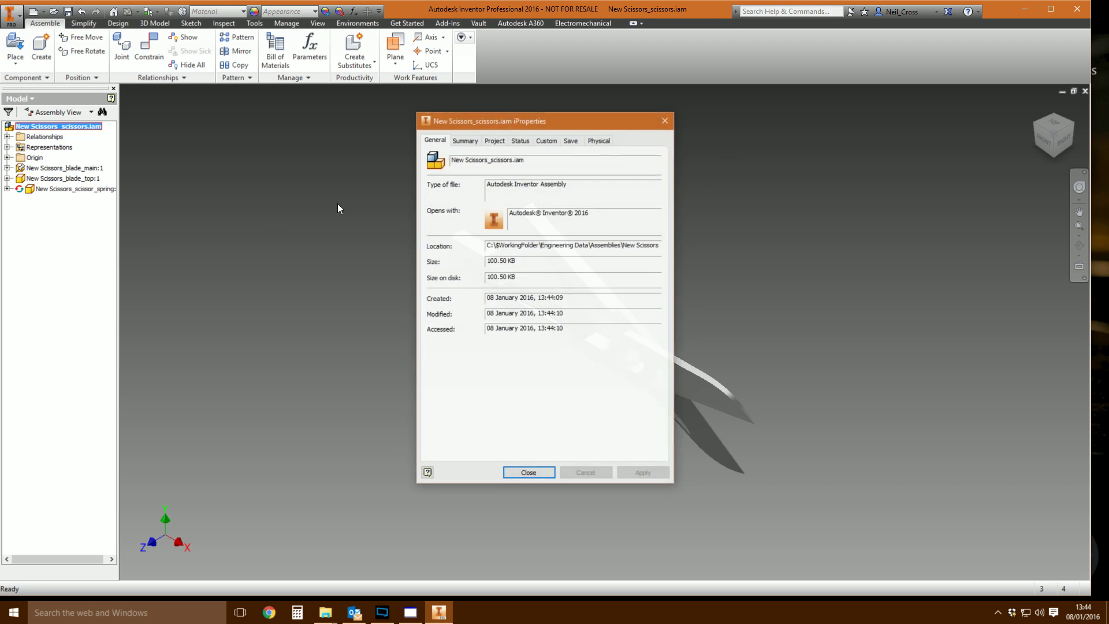
left_click(494, 140)
left_click(519, 188)
double_click(520, 188)
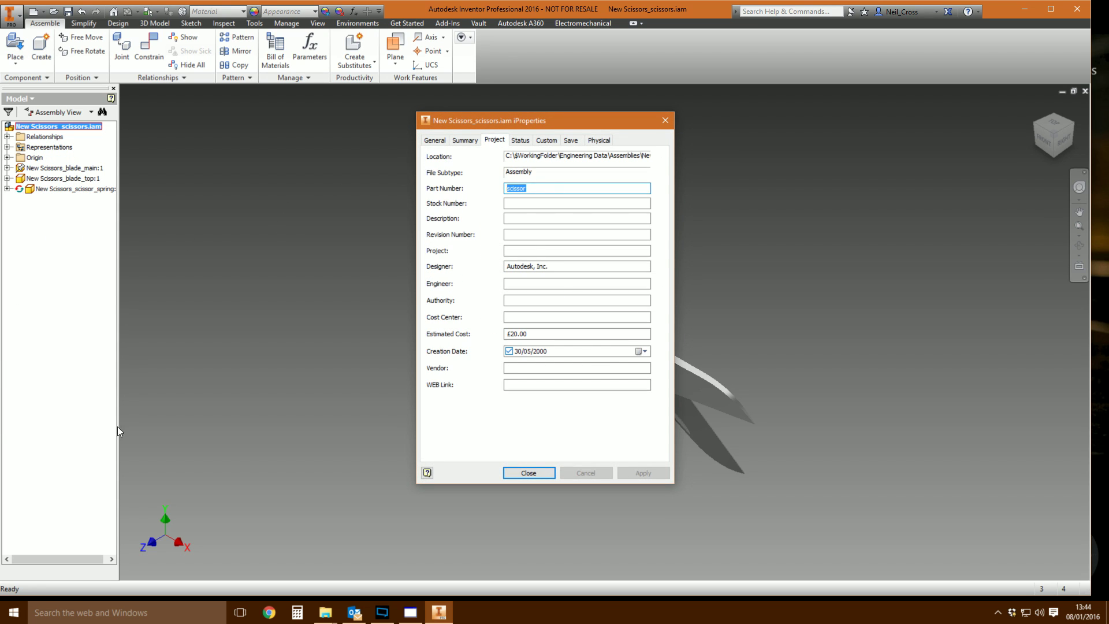
left_click(537, 189)
double_click(508, 188)
left_click(665, 121)
left_click(1085, 90)
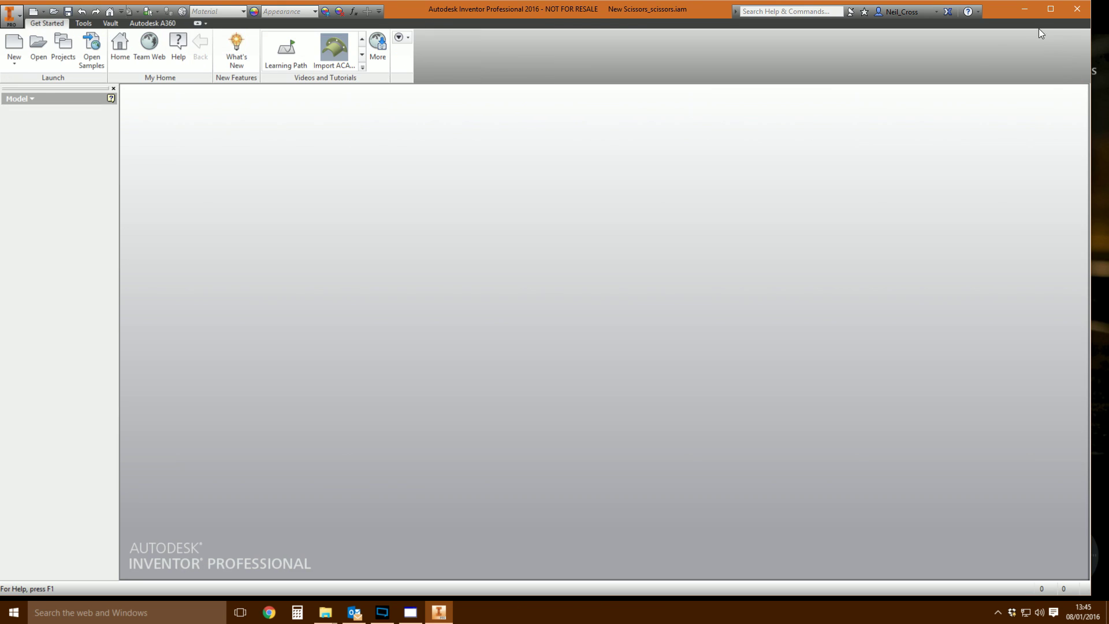
Switch to File Explorer and open the UserTools folder under C:\Users\Public\Public Documents\Autodesk\Inventor 2016\SDK.
left_click(1025, 9)
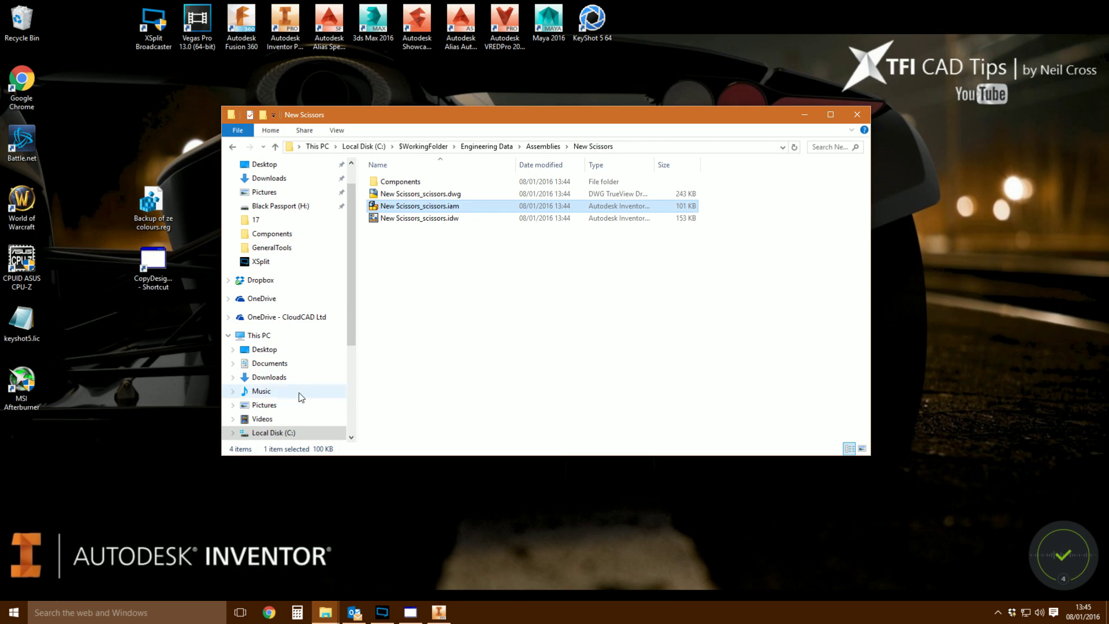
left_click(289, 435)
double_click(397, 266)
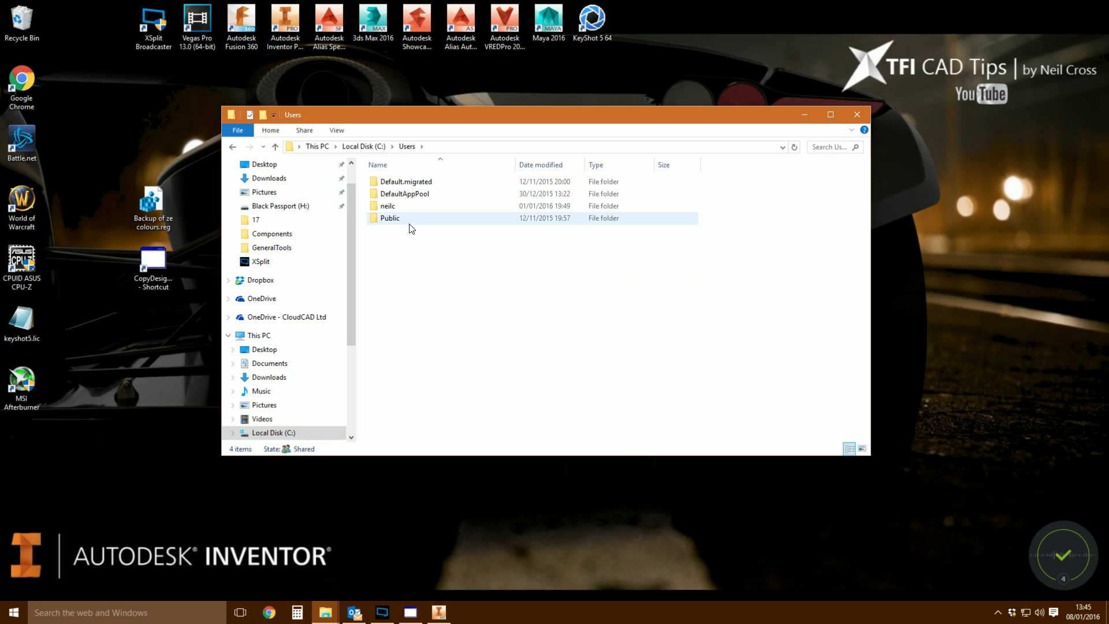
double_click(406, 218)
double_click(407, 198)
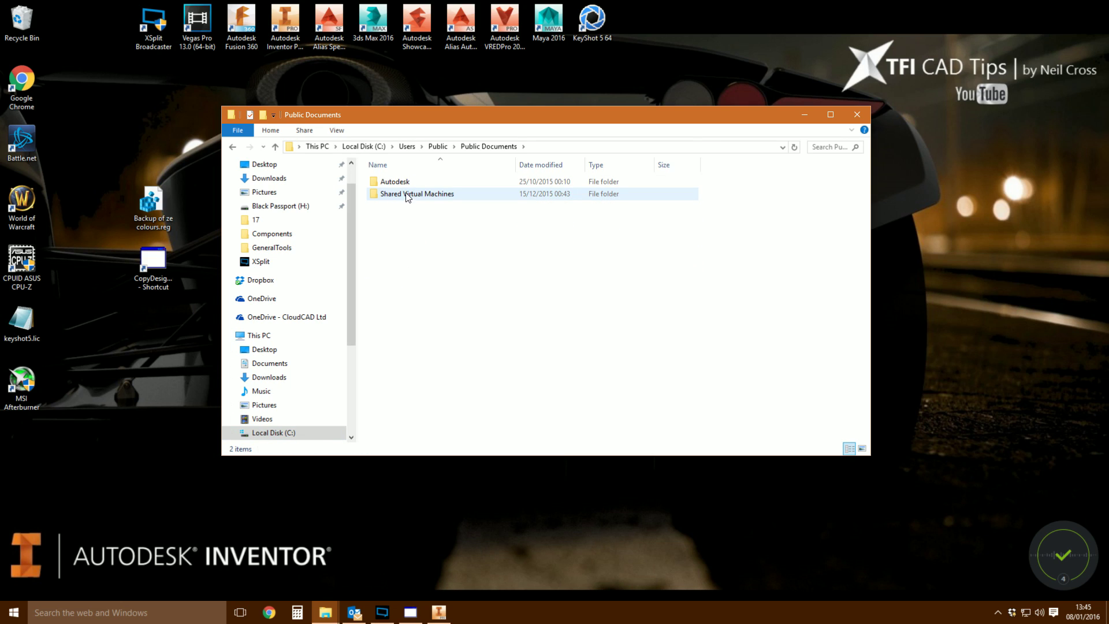
left_click(407, 185)
double_click(407, 187)
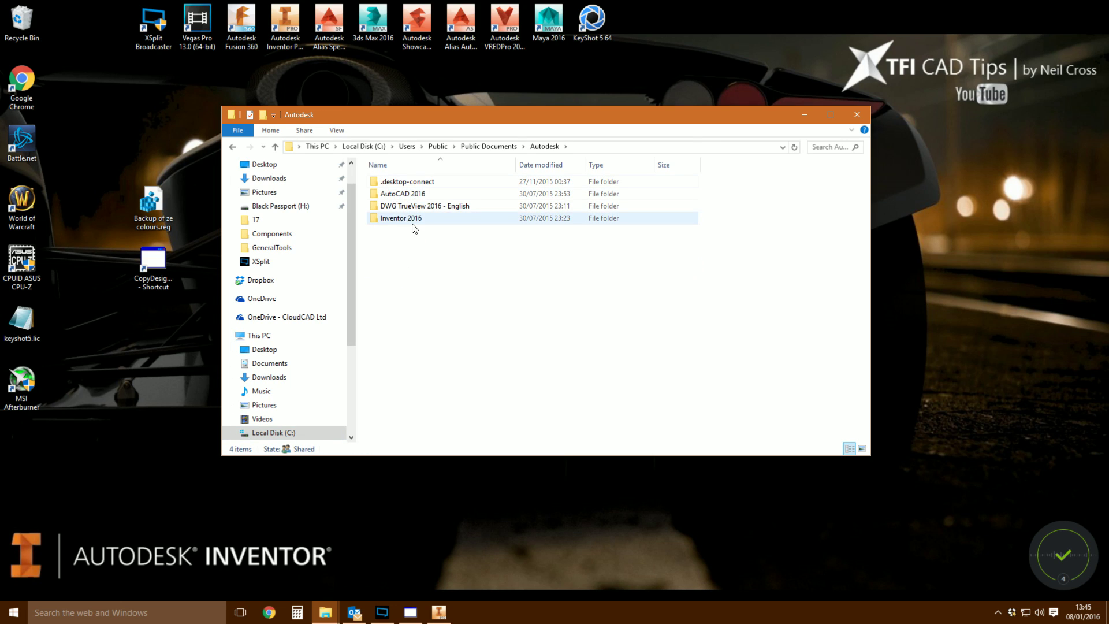
double_click(413, 219)
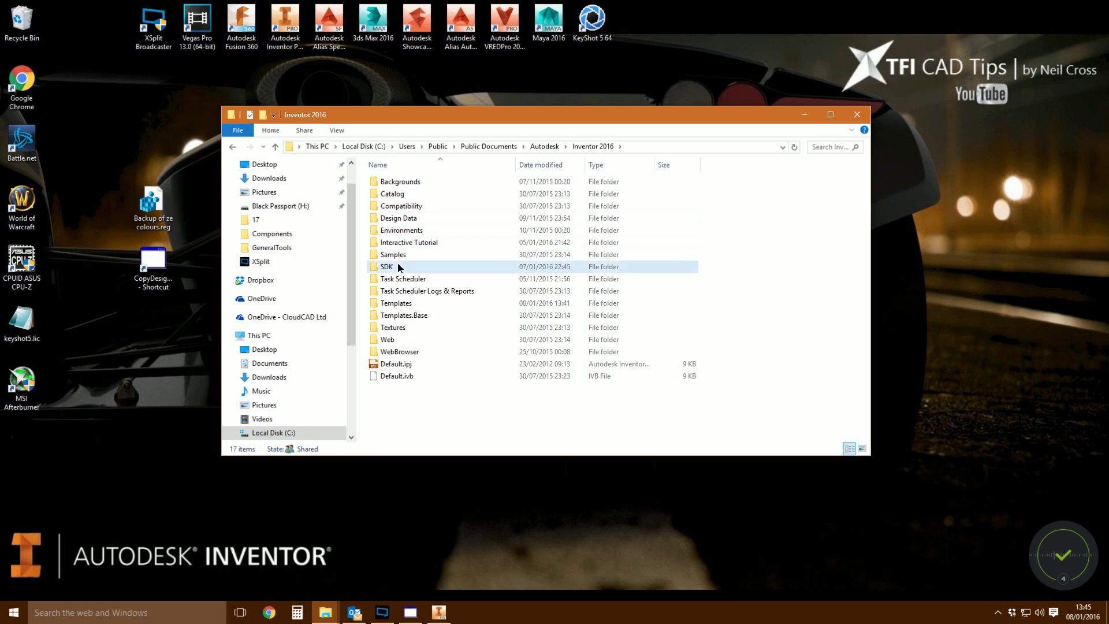
double_click(398, 265)
double_click(407, 186)
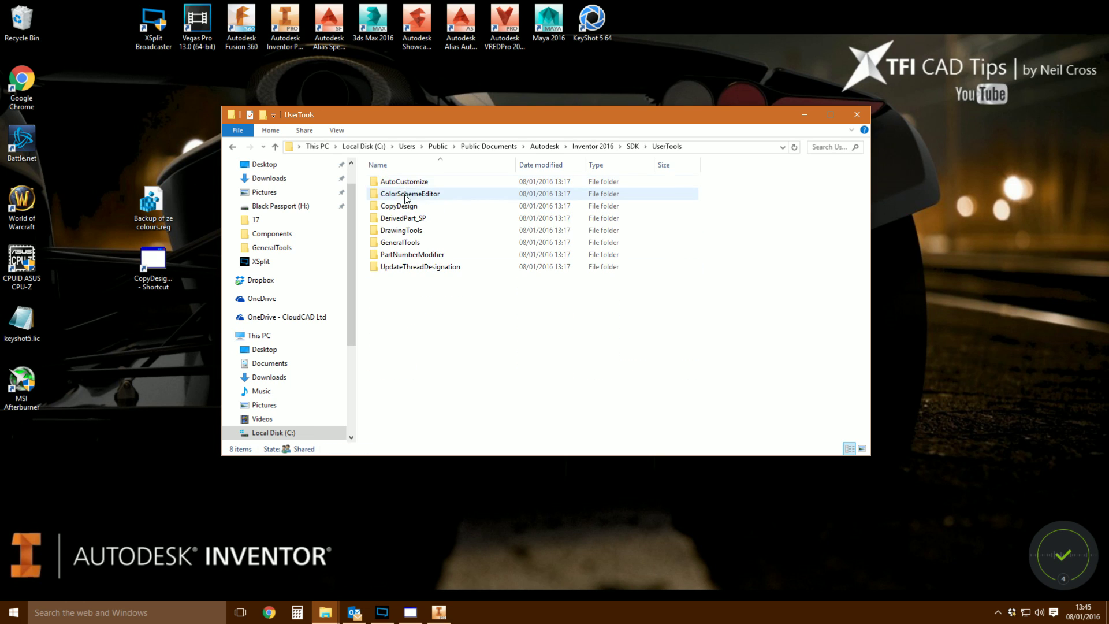
Open the Bin folder inside PartNumberModifier and launch PartNumberModifier.exe.
double_click(399, 265)
key("alt+Left")
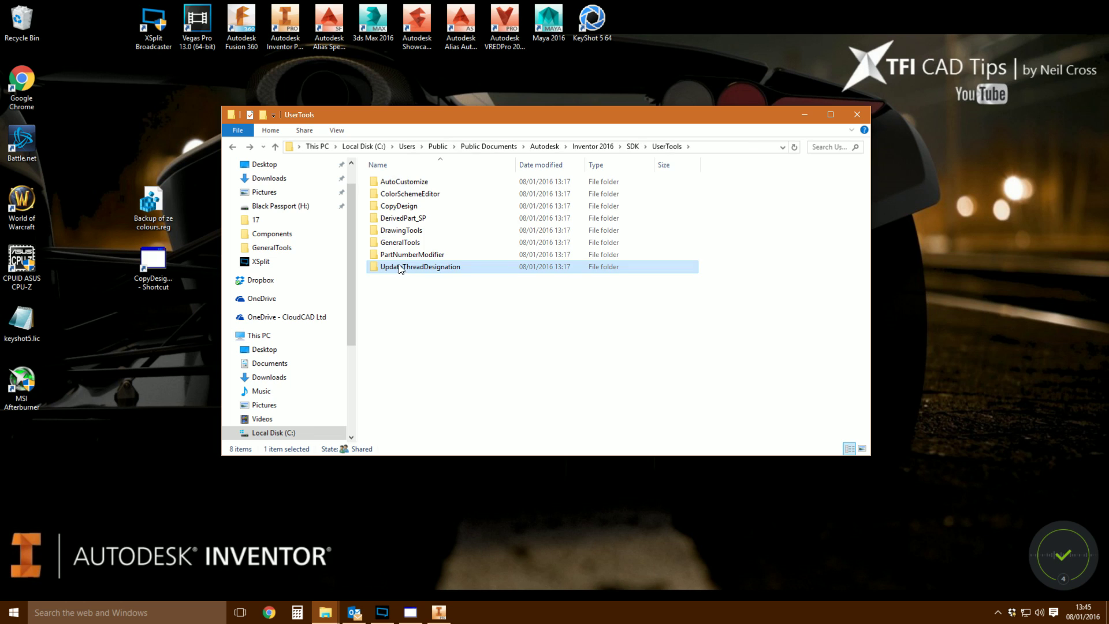
double_click(403, 256)
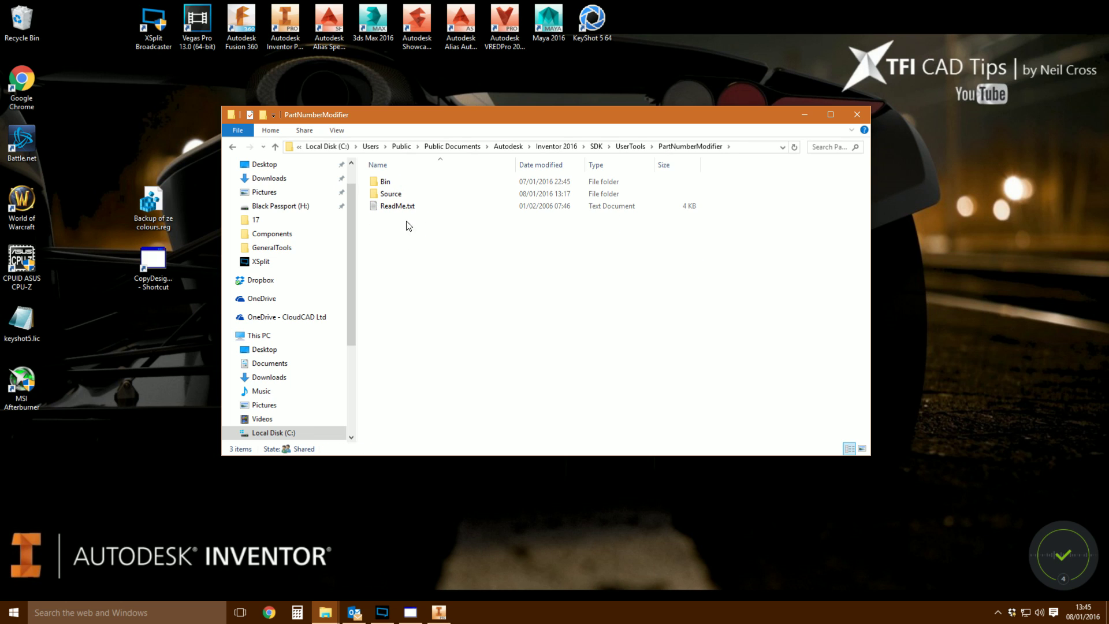
double_click(383, 182)
left_click(385, 183)
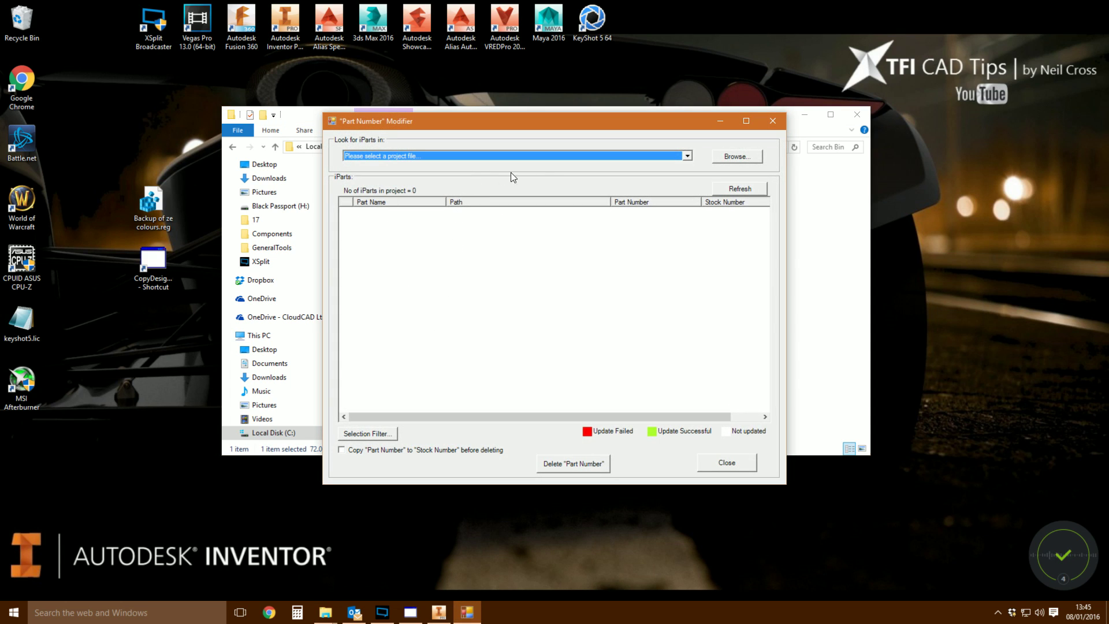
List the iParts in the active project C:\$WorkingFolder\TFI.ipj and delete the part numbers of all of them.
left_click(511, 156)
left_click(445, 182)
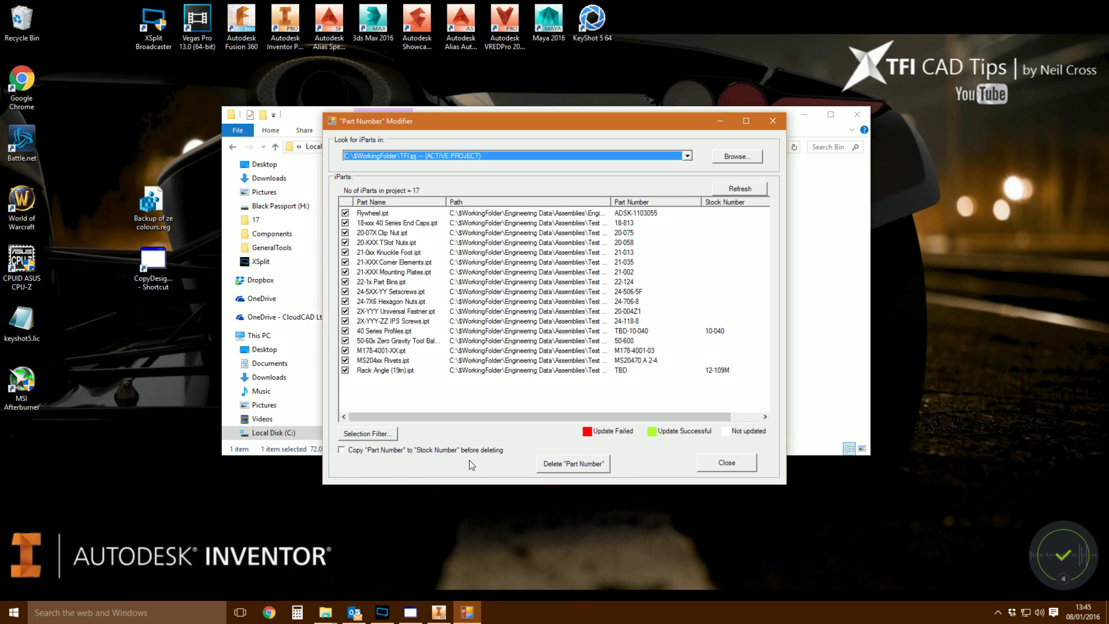
left_click(585, 465)
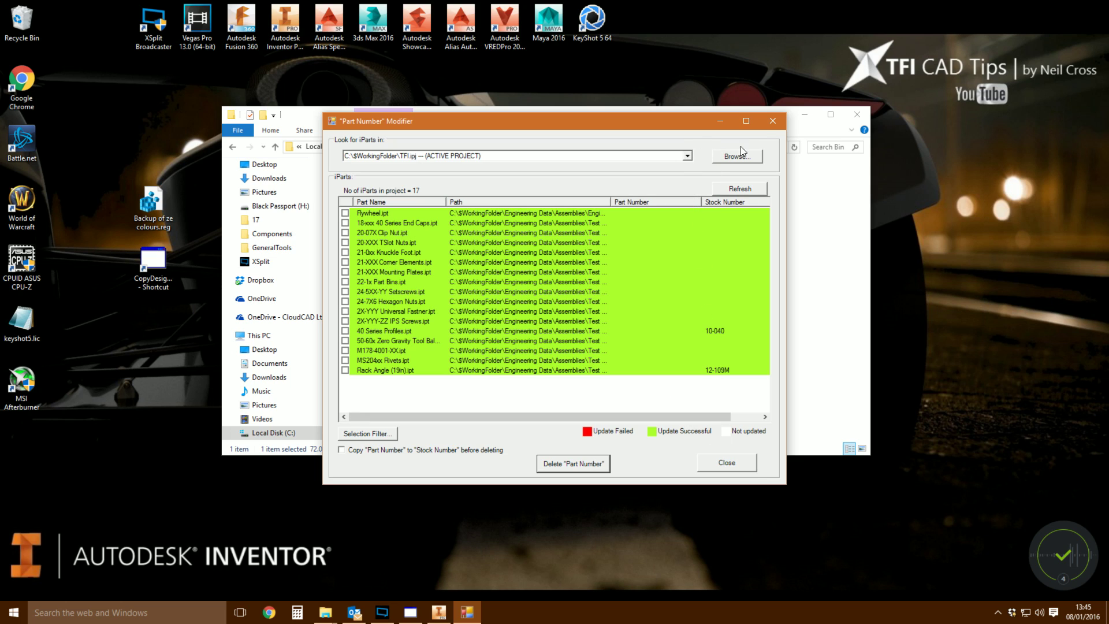
Close the Part Number Modifier and the Copy Design window, and move the File Explorer window to the middle of the desktop.
left_click(772, 122)
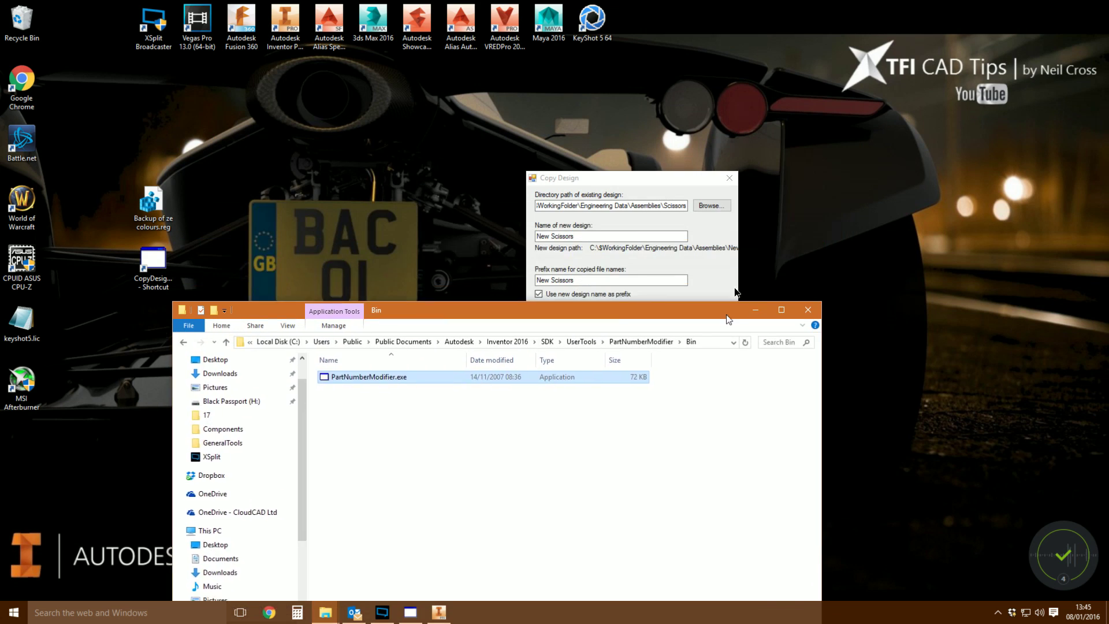
left_click(730, 179)
left_click_drag(647, 224, 678, 148)
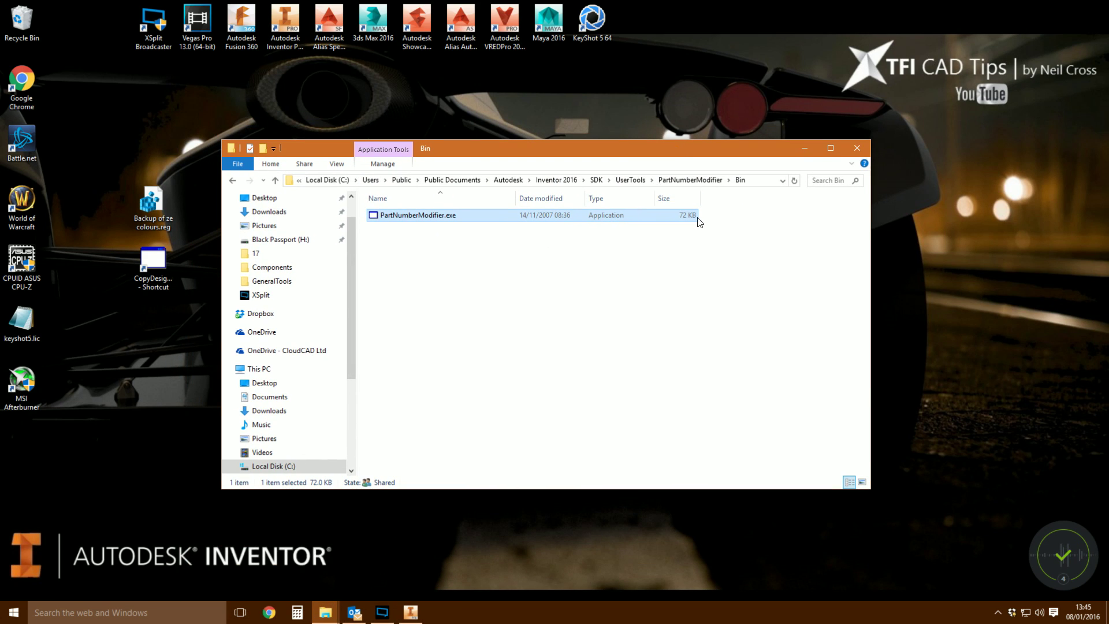